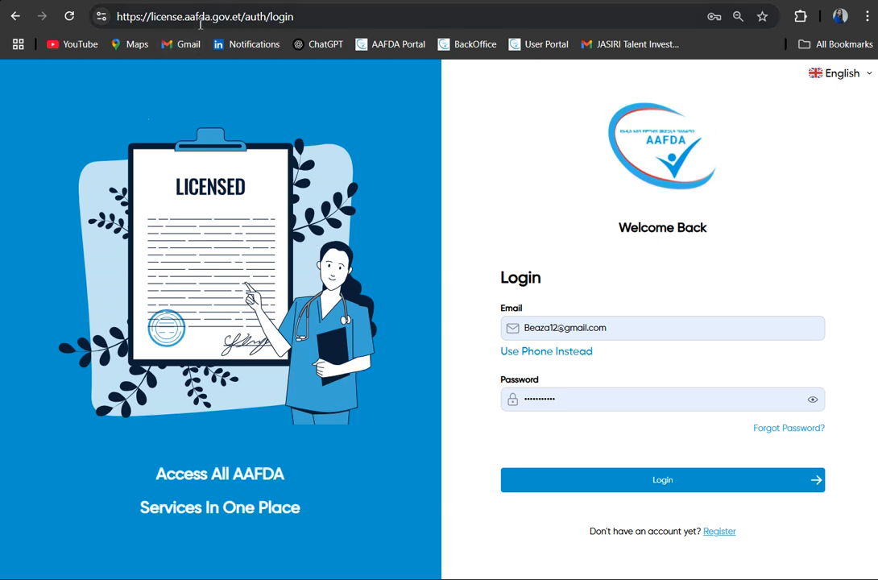
pyautogui.moveTo(244, 17); pyautogui.dragTo(149, 26)
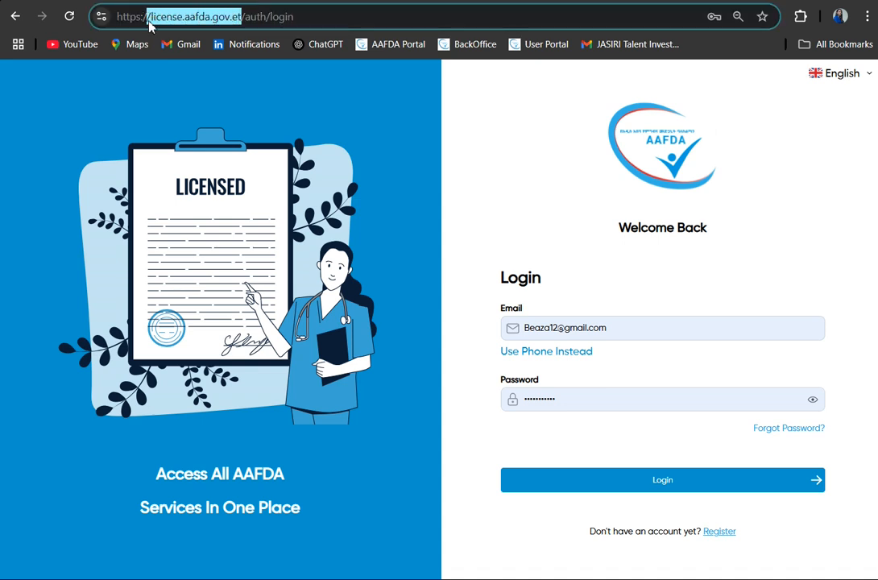
pyautogui.click(338, 144)
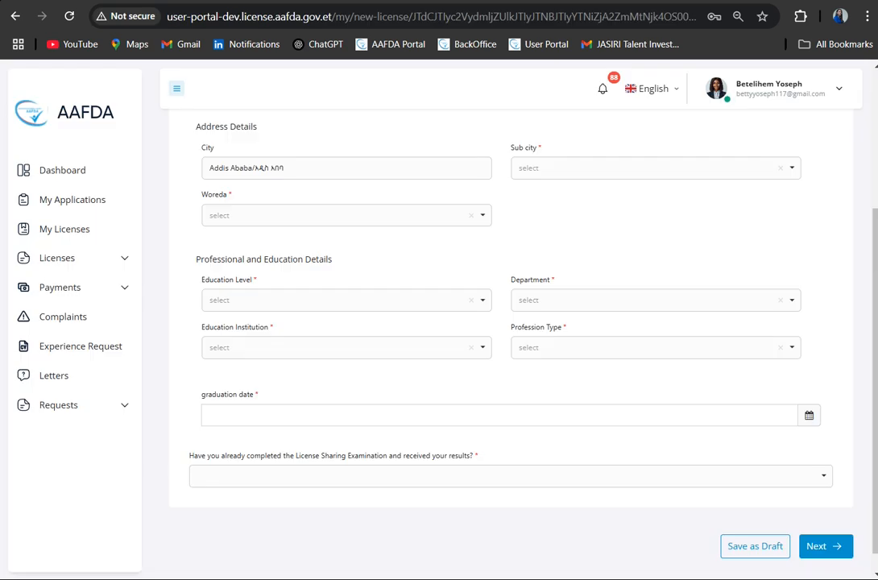
# - Open the dashboard from the new license form and look through its status, My Licenses and My Applications sections
pyautogui.scroll(1, 240, 235)
pyautogui.scroll(2, 240, 235)
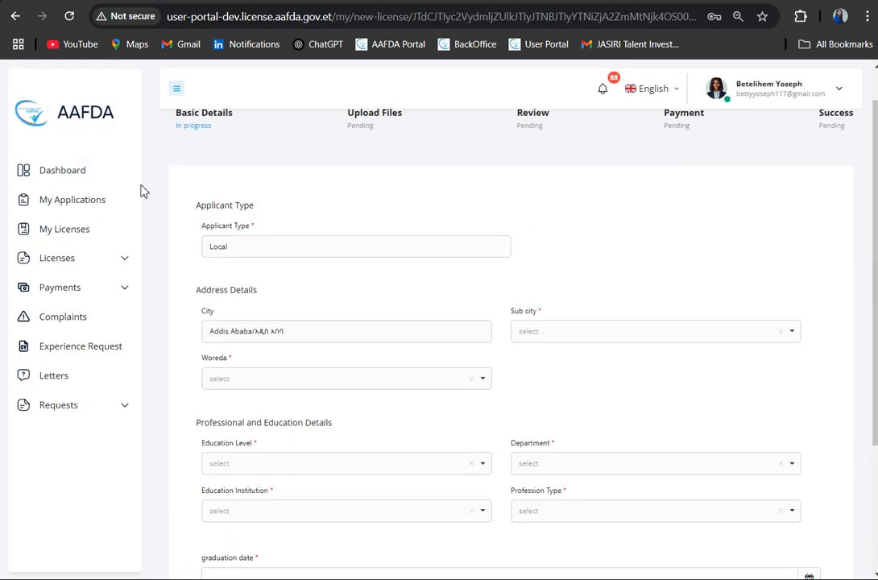
pyautogui.click(87, 184)
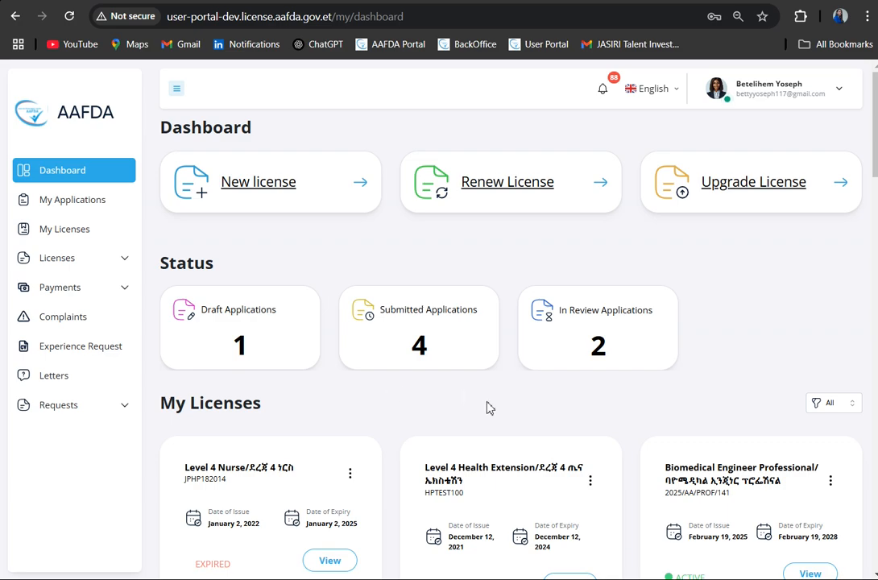
pyautogui.scroll(-6, 488, 408)
pyautogui.scroll(-5, 488, 408)
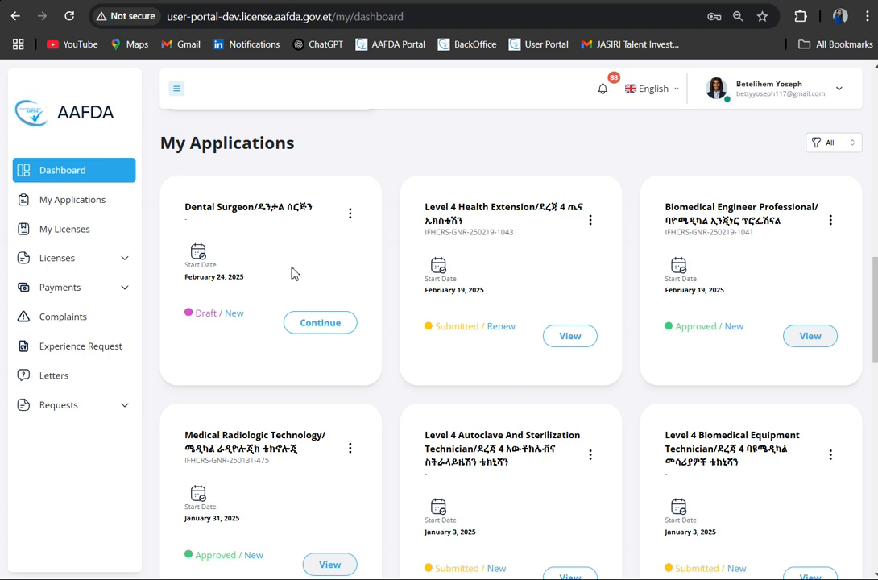
pyautogui.scroll(1, 411, 183)
pyautogui.scroll(6, 411, 183)
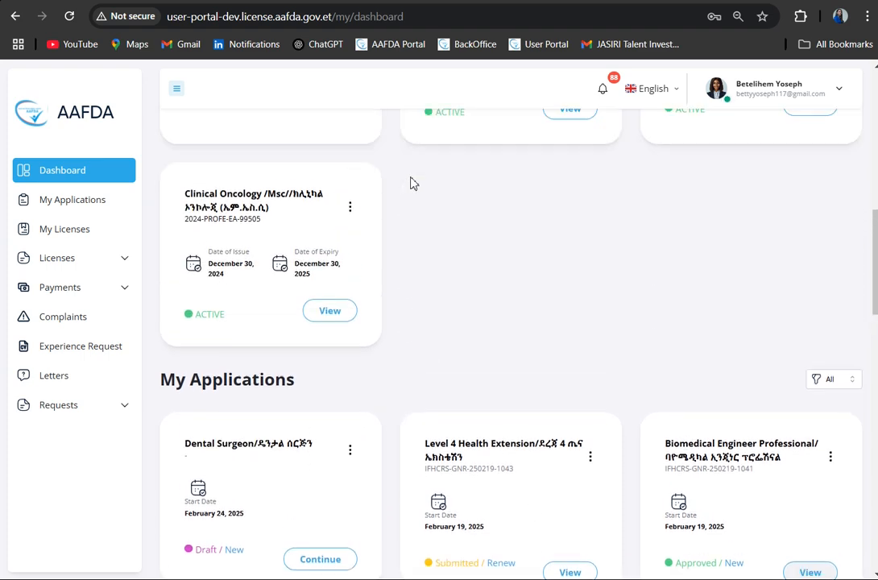
pyautogui.scroll(1, 410, 183)
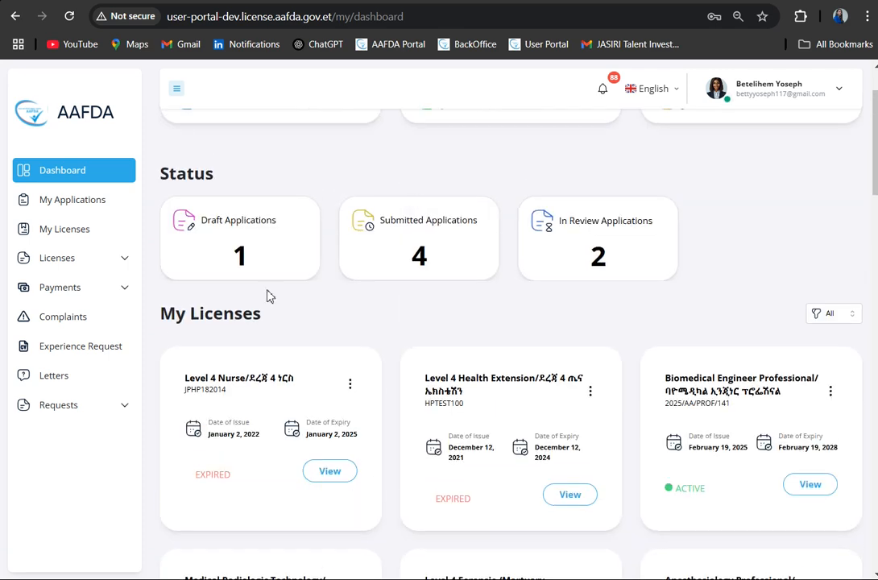
pyautogui.scroll(-1, 636, 367)
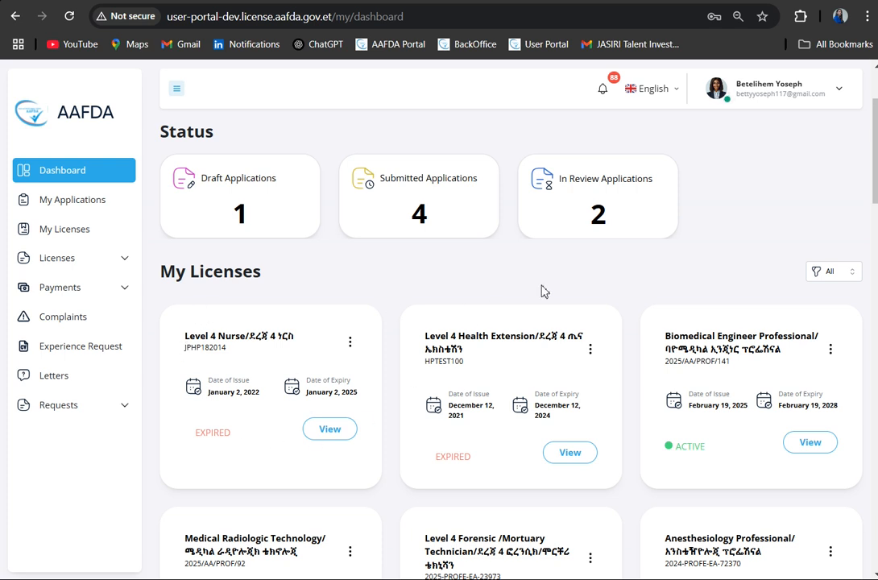
pyautogui.scroll(2, 541, 291)
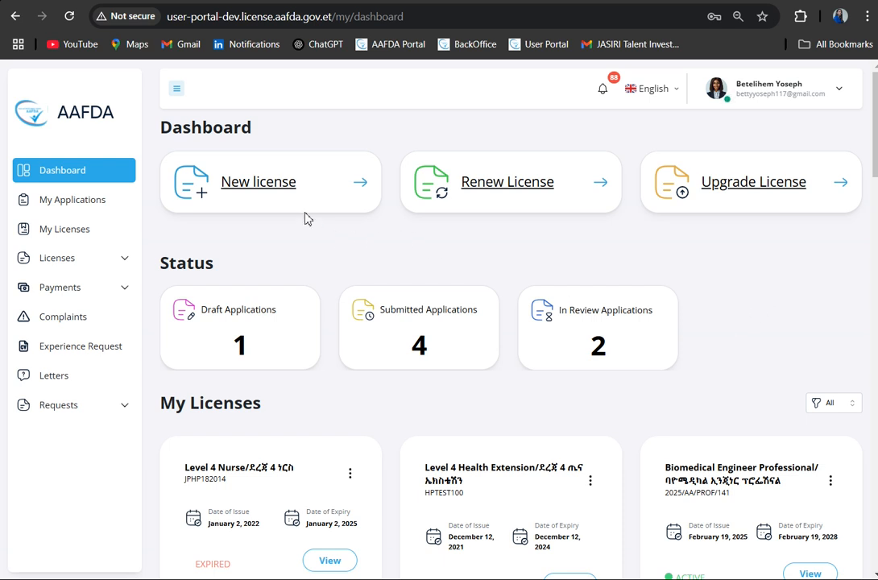
# - View the New license form and the Renew License page from the dashboard, returning to the dashboard after each
pyautogui.click(288, 195)
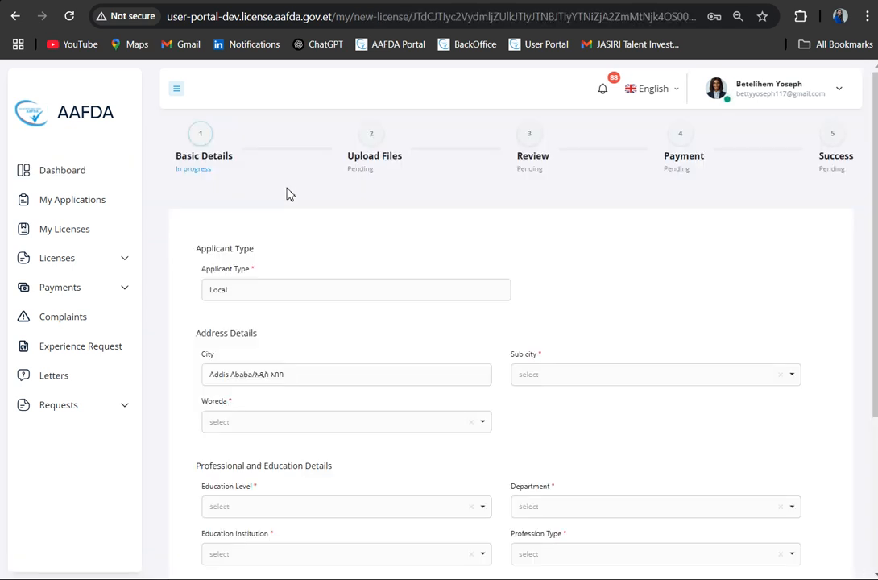
pyautogui.click(59, 171)
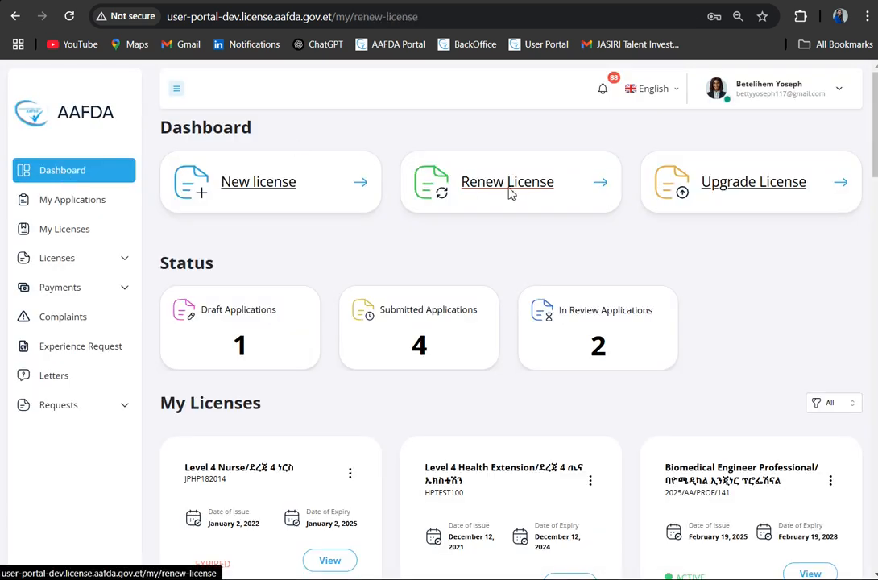
pyautogui.click(509, 192)
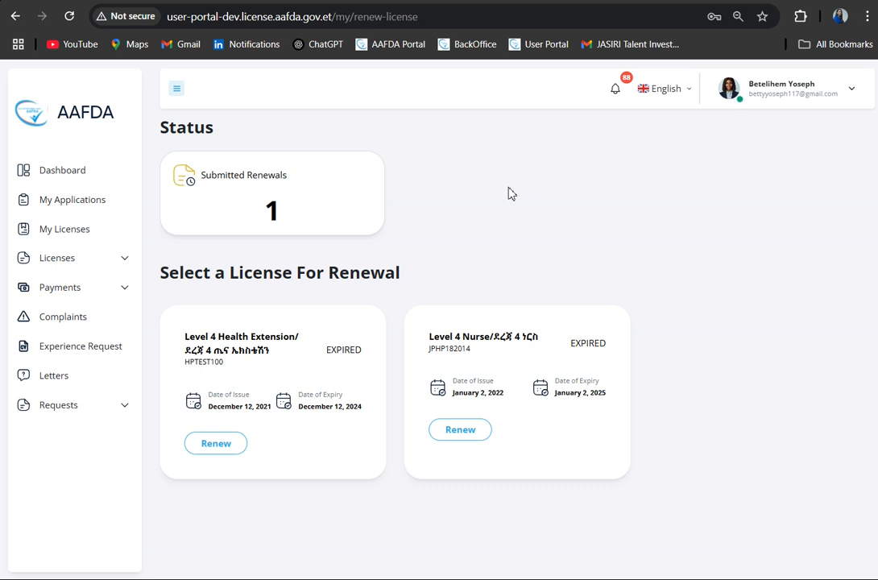
pyautogui.click(82, 183)
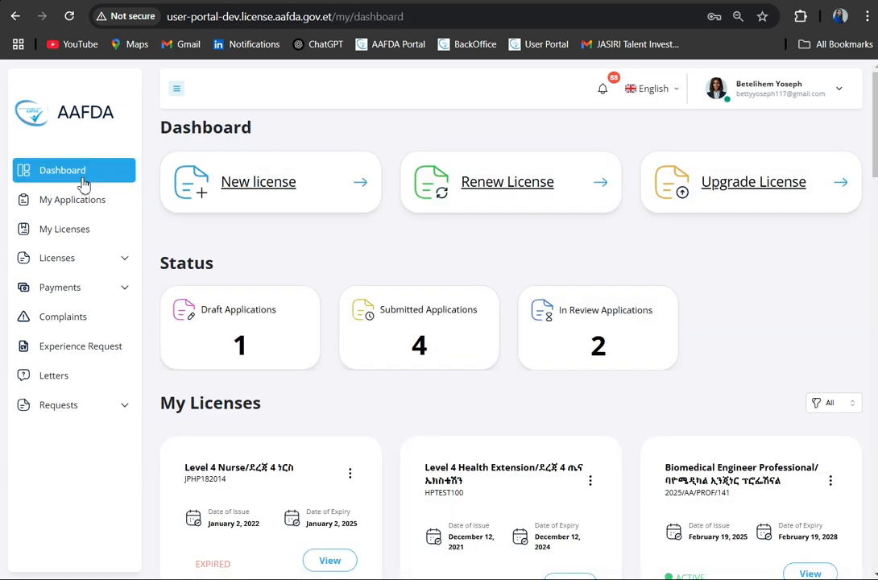
# - Look through the My Applications list and open the My Licenses list
pyautogui.scroll(-8, 759, 381)
pyautogui.scroll(10, 759, 382)
pyautogui.click(95, 211)
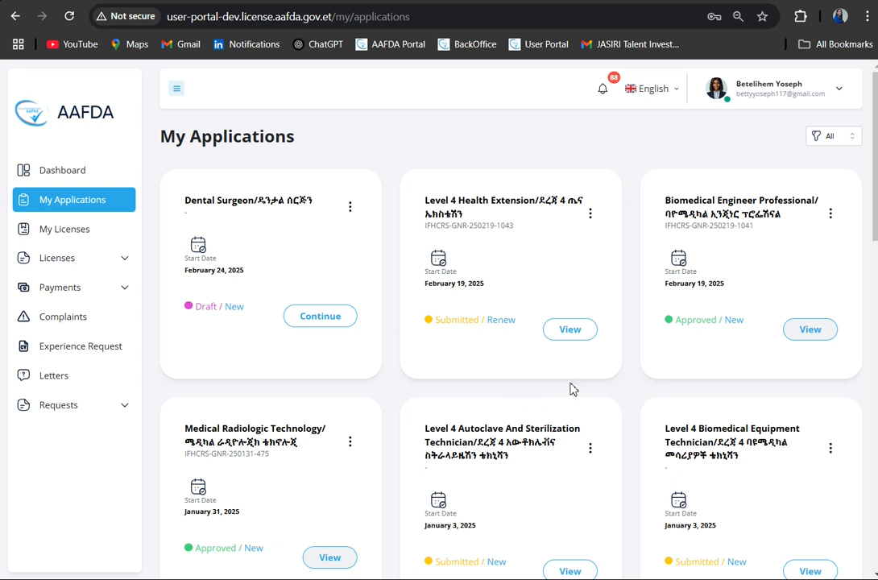
pyautogui.scroll(-3, 569, 389)
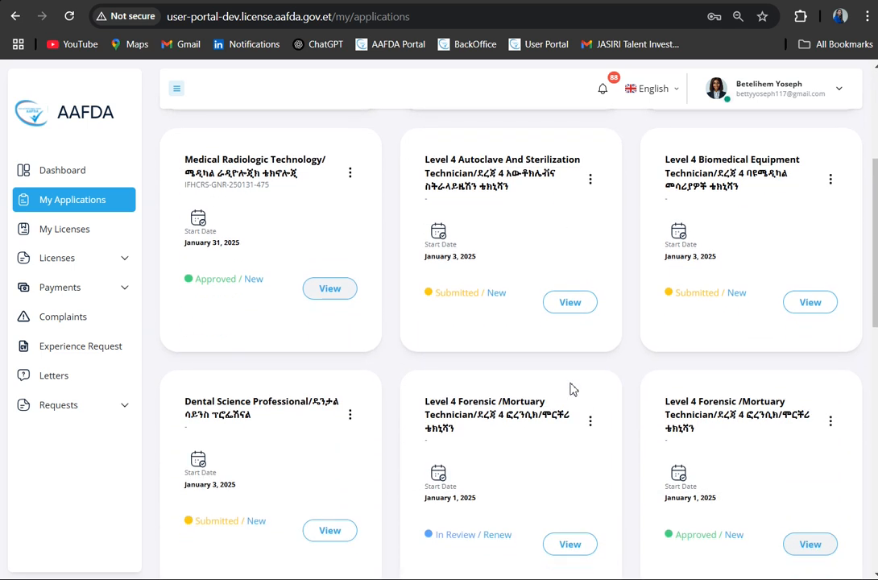
pyautogui.scroll(1, 572, 389)
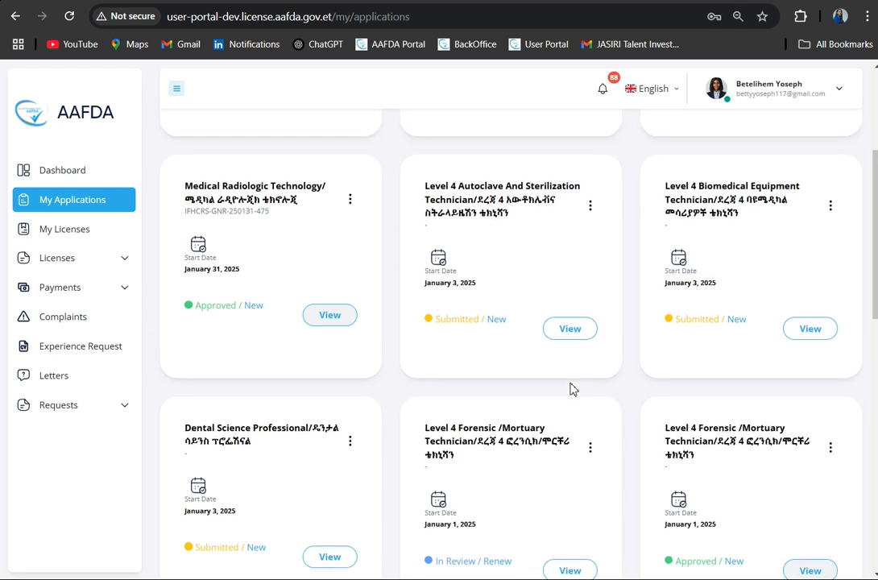
pyautogui.click(84, 231)
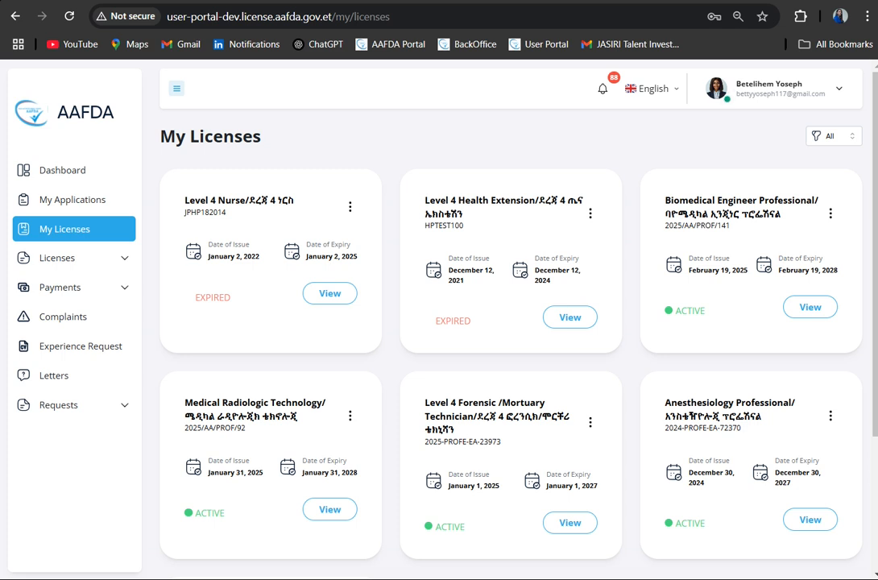
# - View the New license and Renew license pages of the Licenses section
pyautogui.click(122, 267)
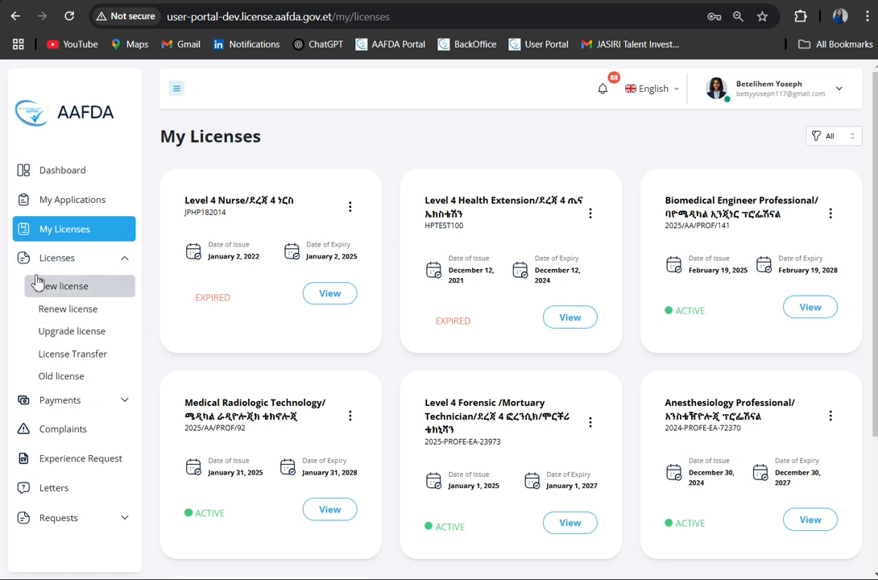
pyautogui.click(75, 299)
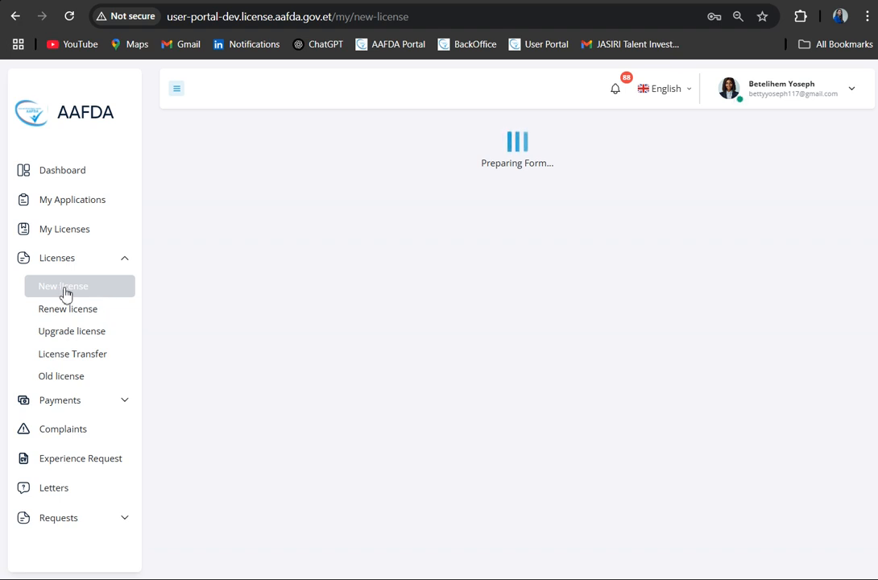
pyautogui.click(66, 307)
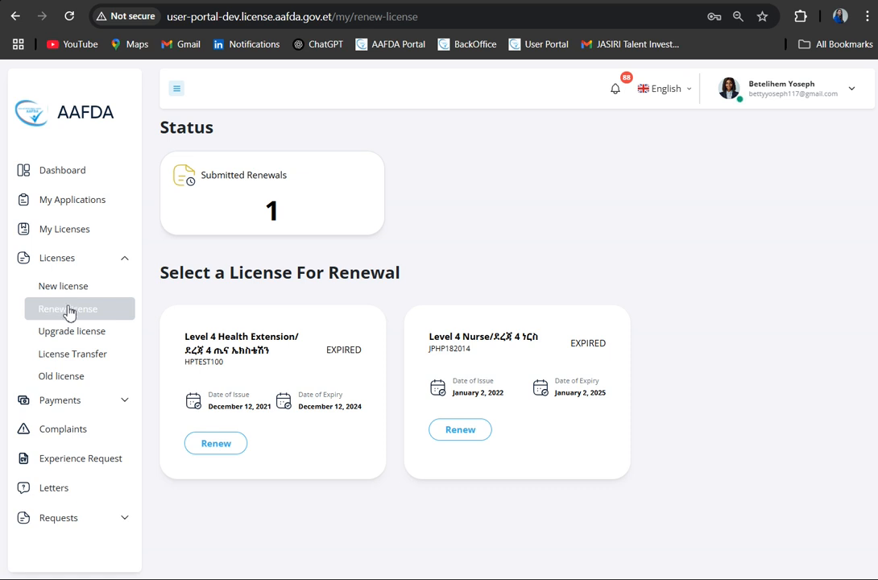
# - View the licenses offered for upgrade on the Upgrade license page and the Old license search page
pyautogui.click(67, 334)
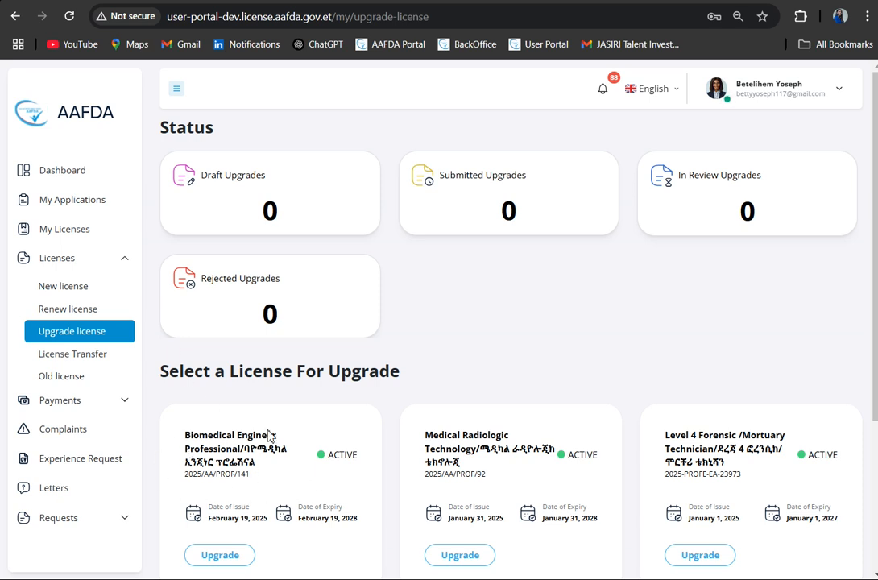
pyautogui.scroll(-2, 348, 411)
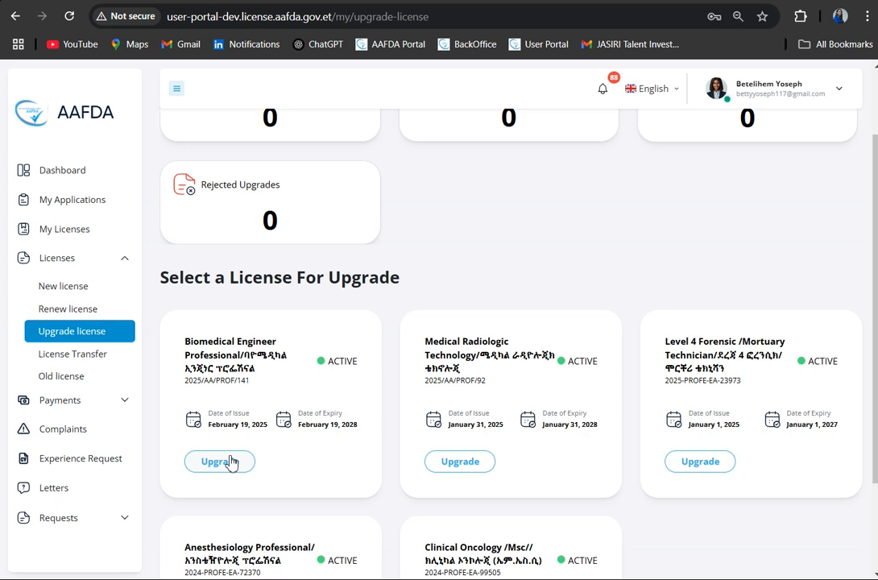
pyautogui.click(64, 377)
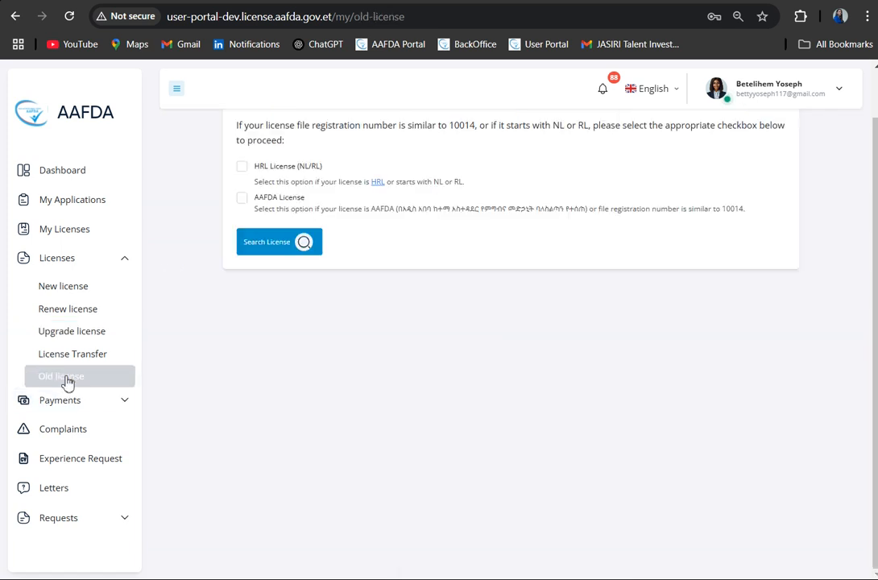
pyautogui.click(125, 262)
# - View the Penality Invoice and Invoice pages of the Payments section
pyautogui.click(124, 290)
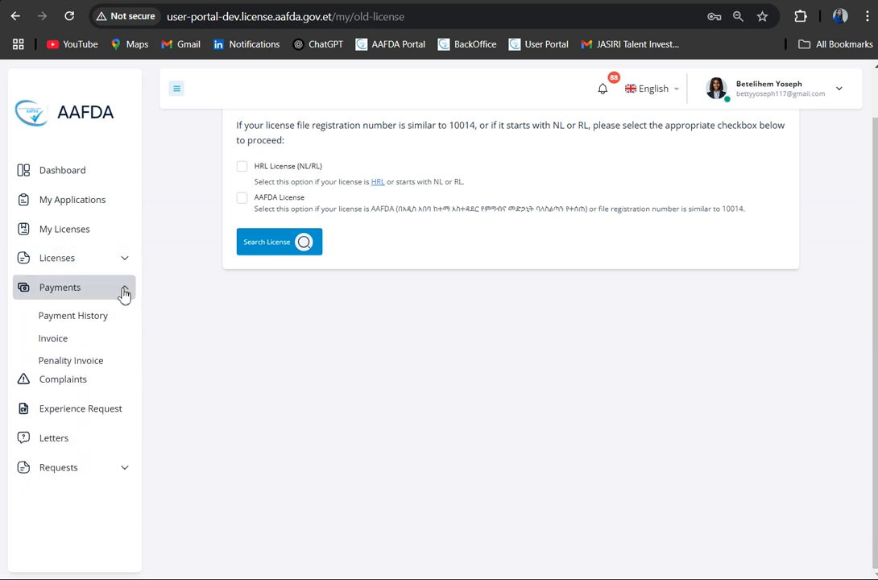
pyautogui.click(69, 363)
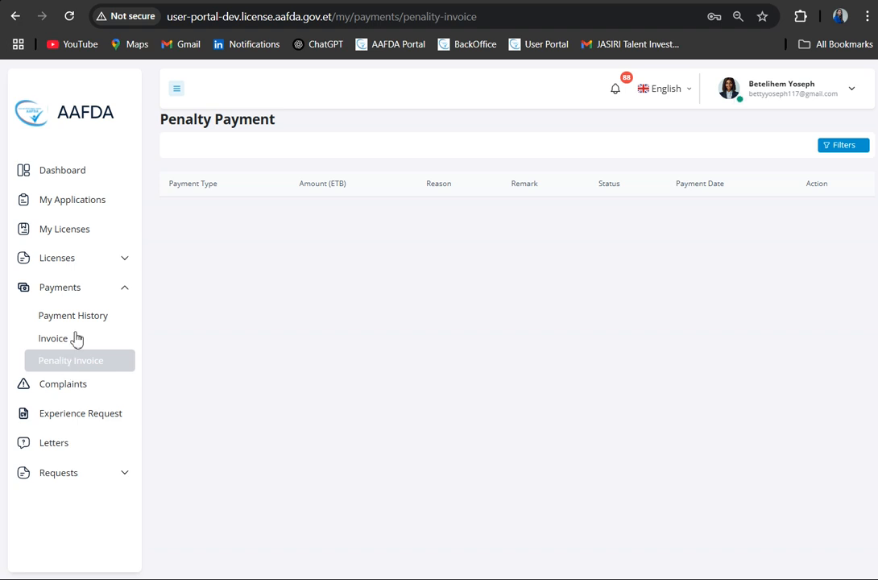
pyautogui.click(93, 338)
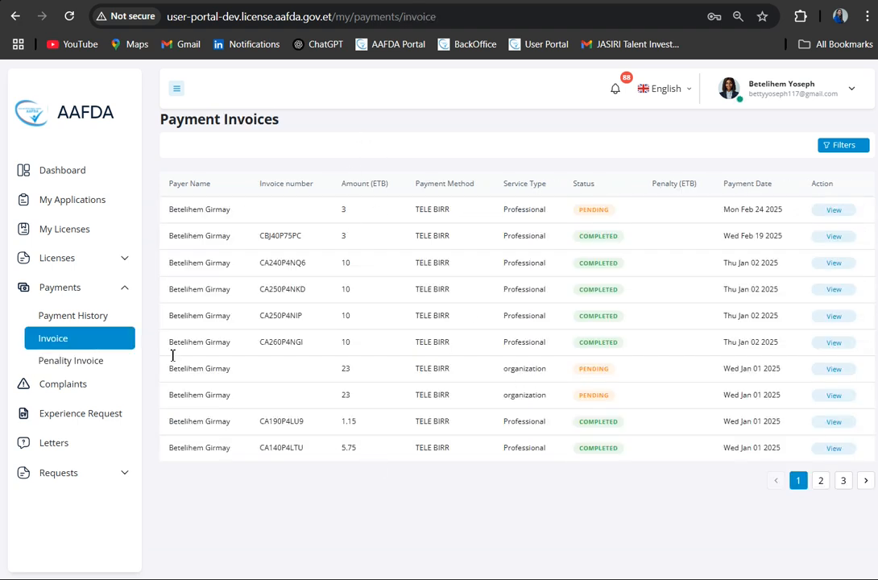
# - Open the payment history, view the receipt of the Mon Feb 24 2025 payment and close it
pyautogui.click(101, 323)
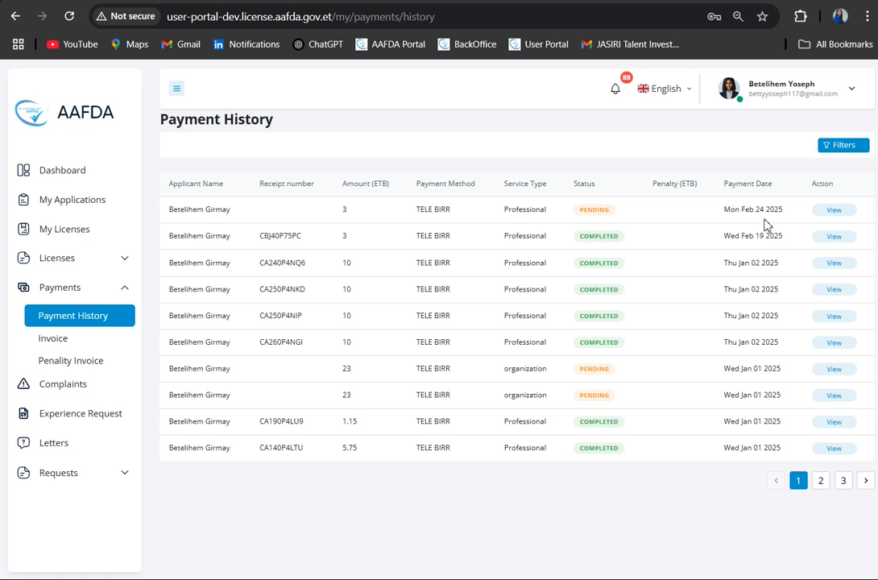
pyautogui.click(834, 213)
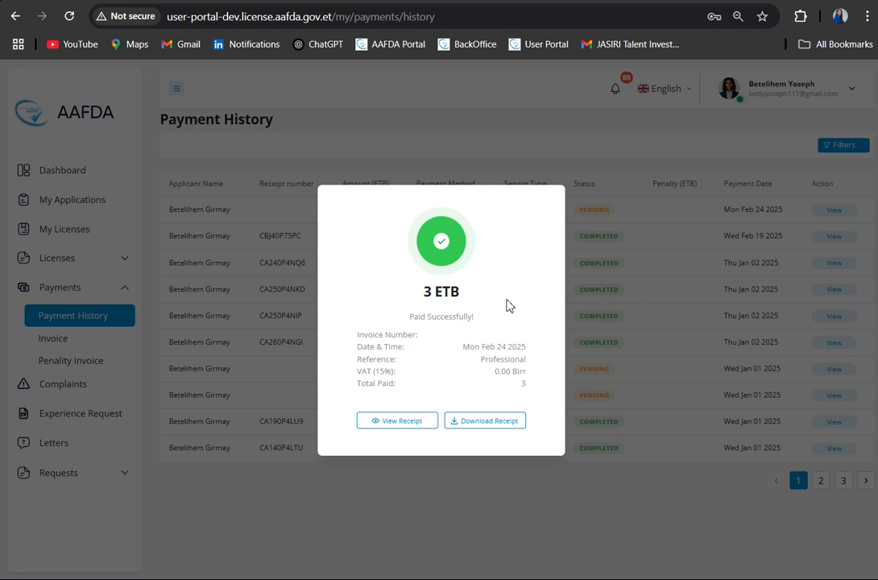
pyautogui.click(405, 422)
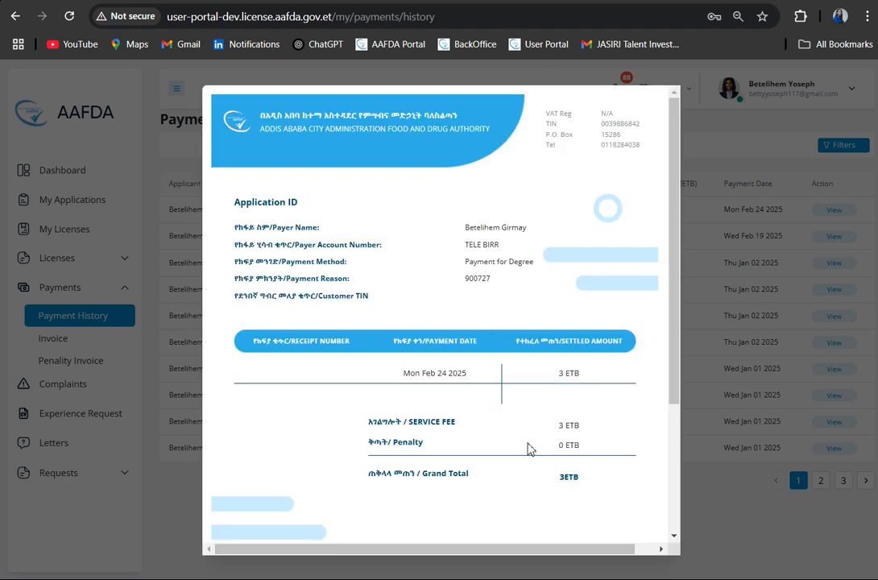
pyautogui.scroll(-3, 529, 448)
pyautogui.click(721, 509)
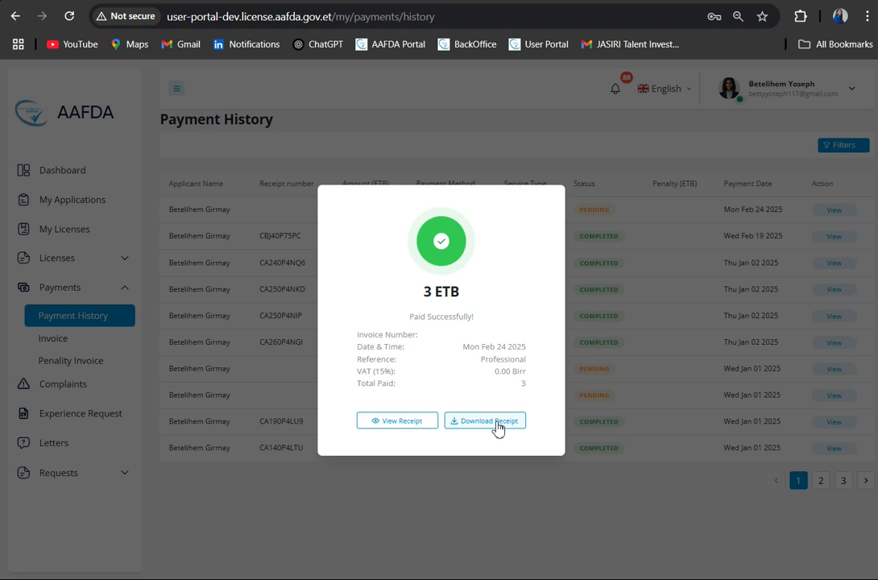
pyautogui.click(497, 486)
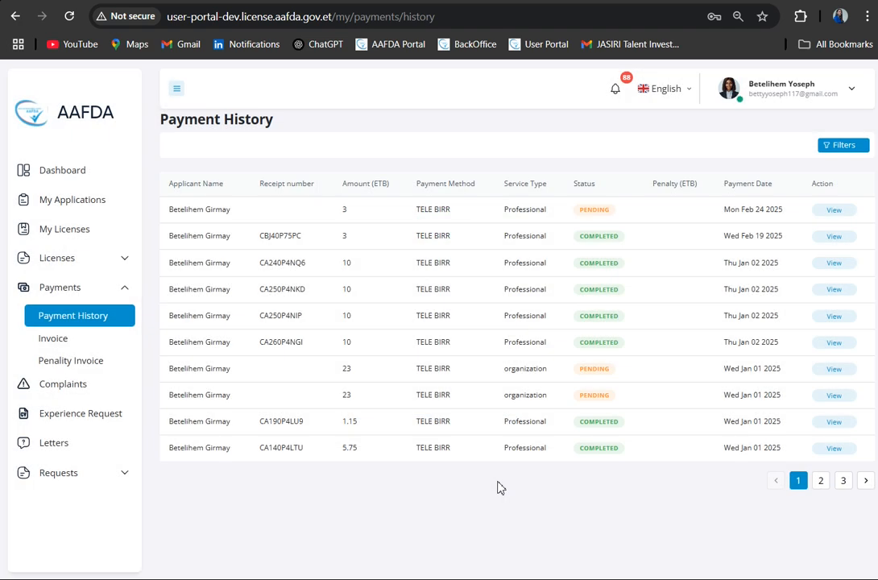
pyautogui.click(125, 292)
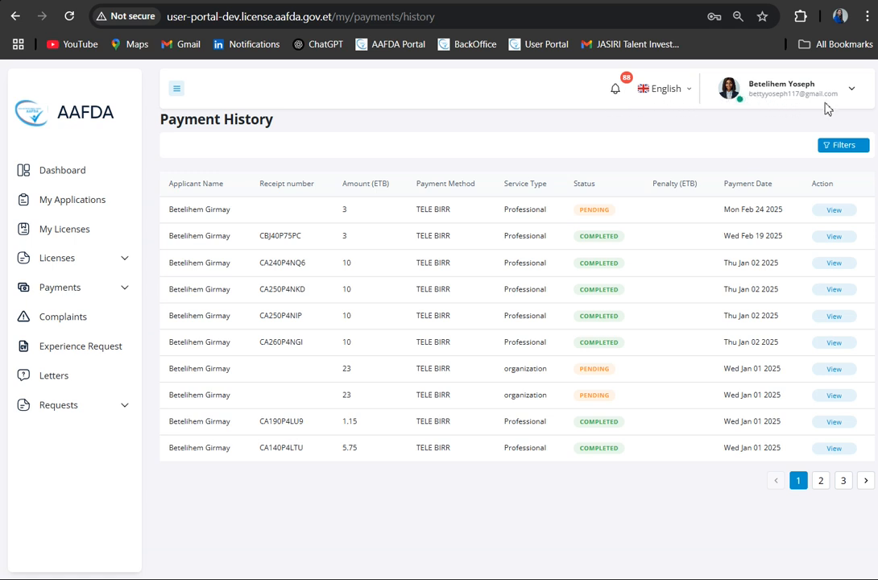
# - Open the notifications and read through the license and application messages
pyautogui.click(618, 94)
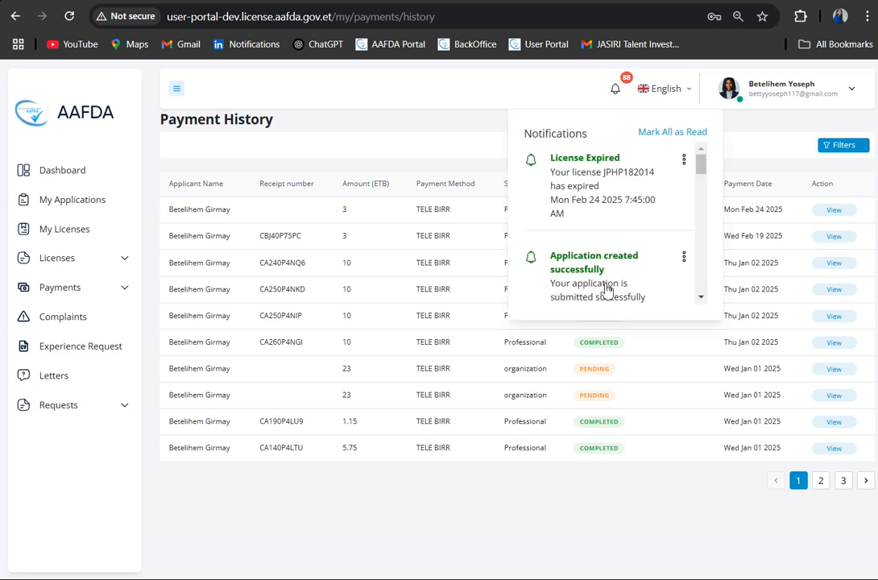
pyautogui.scroll(-1, 606, 292)
pyautogui.scroll(-1, 606, 292)
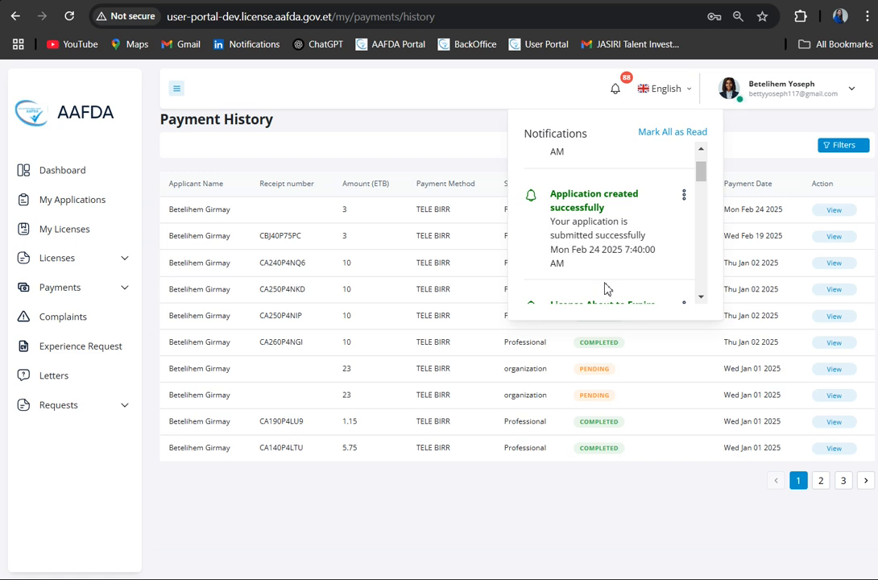
pyautogui.scroll(-1, 606, 289)
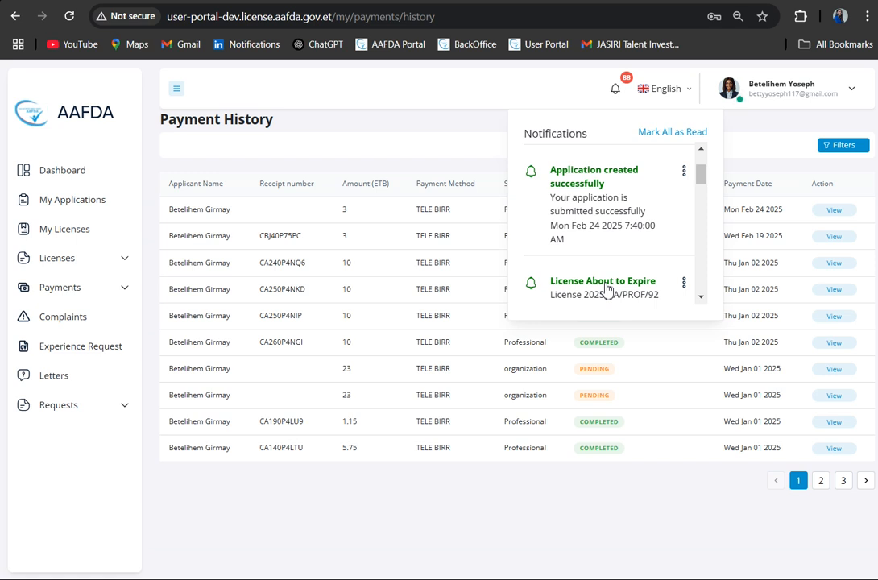
# - Read through the older notifications, mark all of them as read, and close the notification list
pyautogui.scroll(-4, 623, 239)
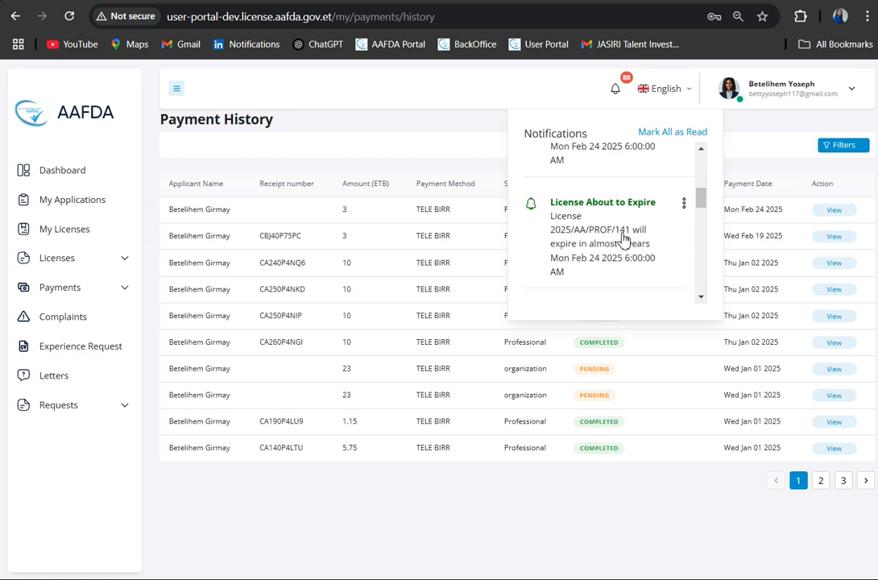
pyautogui.scroll(-3, 624, 239)
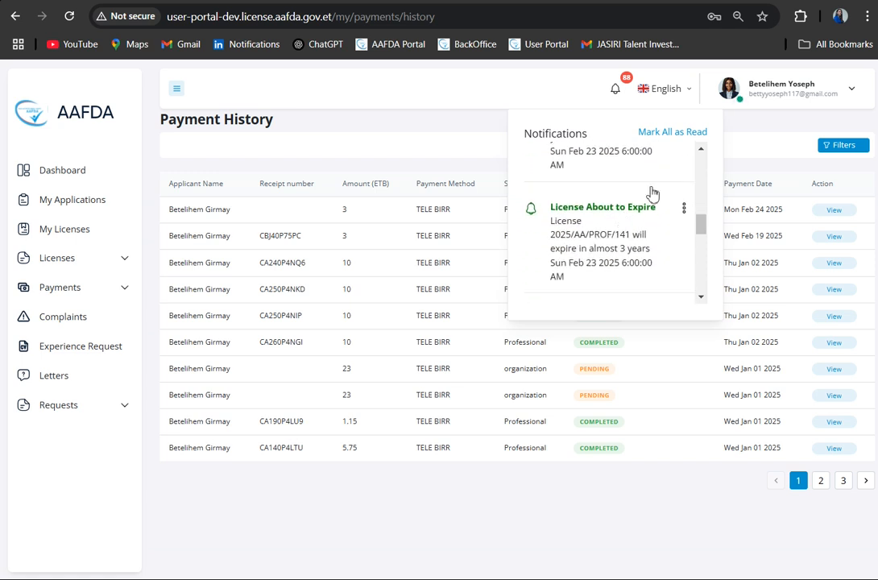
pyautogui.click(677, 136)
pyautogui.scroll(-3, 612, 226)
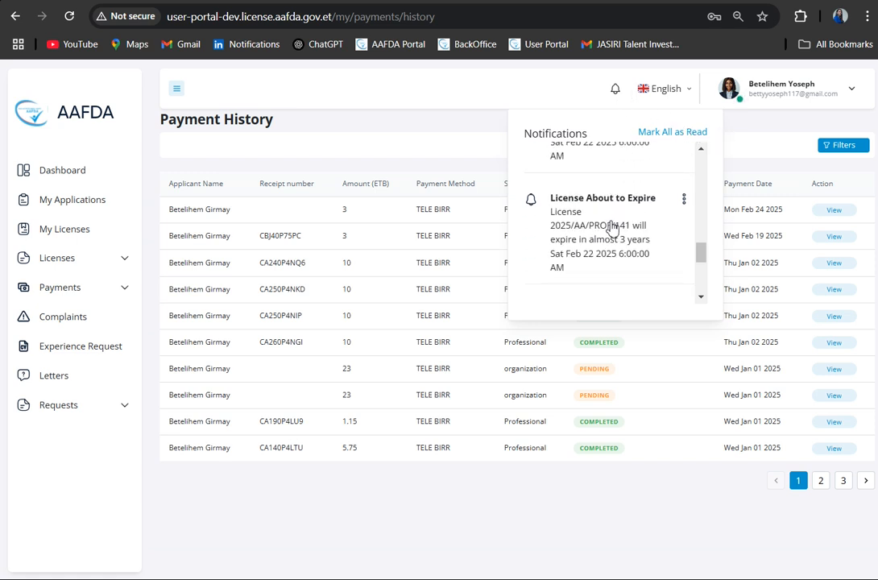
pyautogui.click(763, 143)
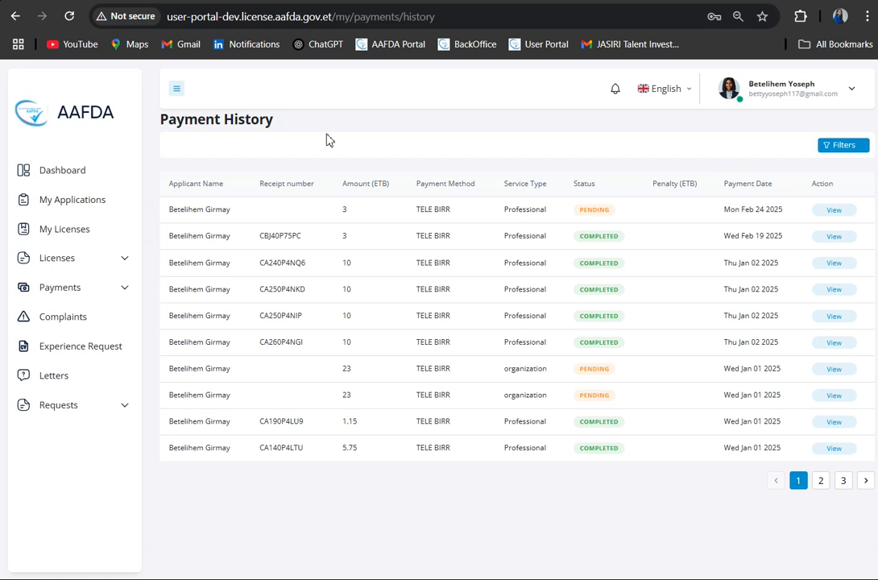
# - Check the notifications again and view the available interface languages without changing the language
pyautogui.click(617, 95)
pyautogui.click(430, 131)
pyautogui.click(667, 94)
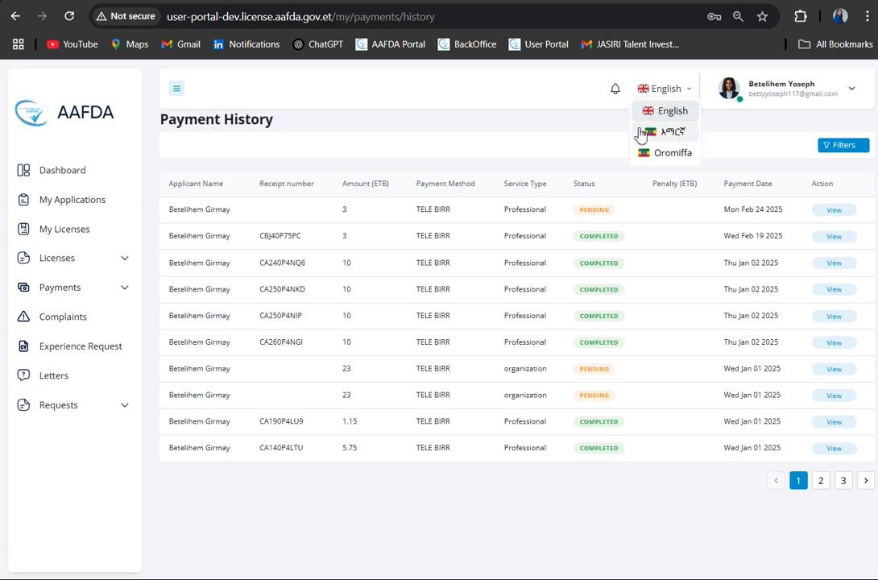
pyautogui.click(608, 141)
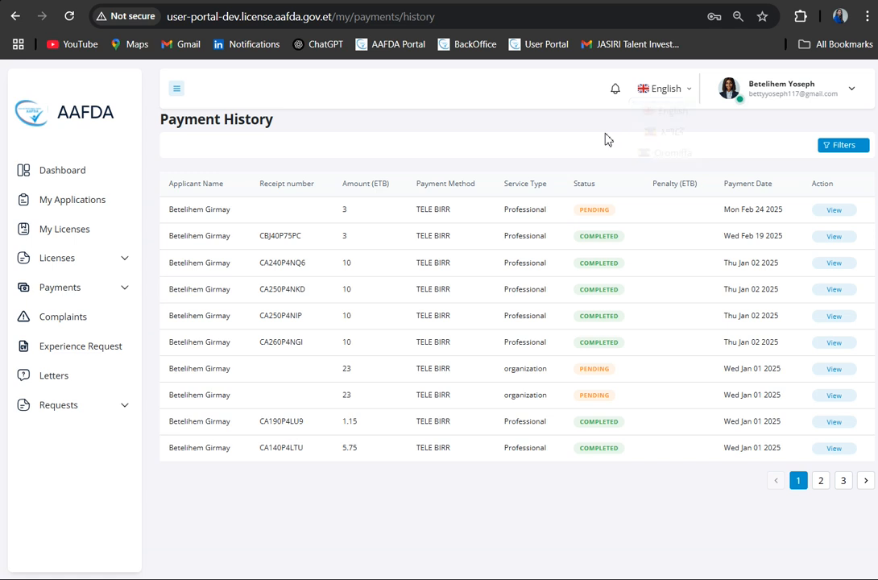
# - Open the account profile and upload the Profile image from Saved Pictures as its photo, extending the crop to the image's top edge
pyautogui.click(793, 98)
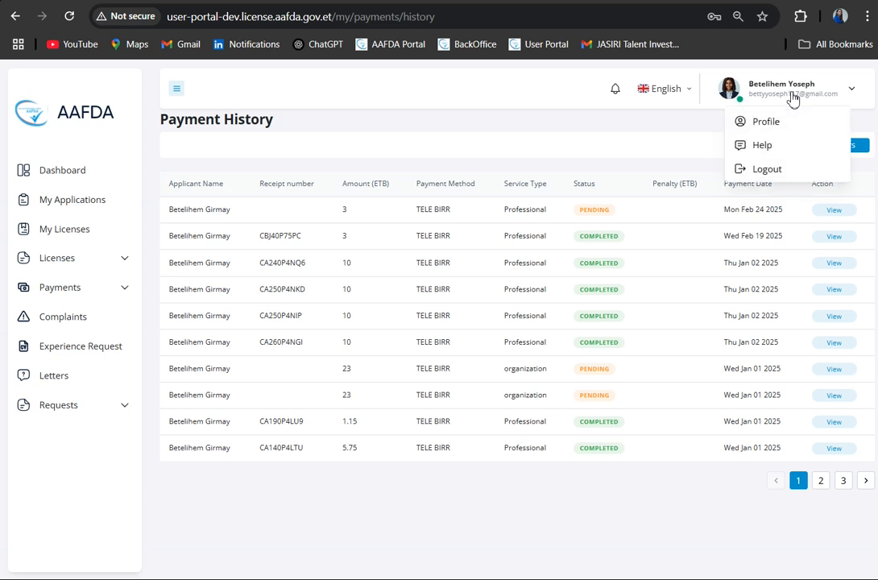
pyautogui.click(757, 131)
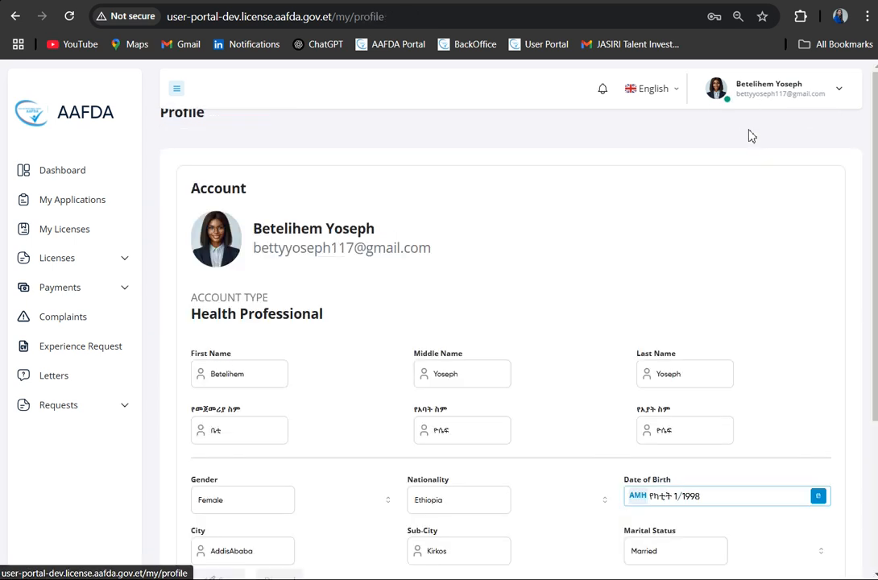
pyautogui.click(216, 252)
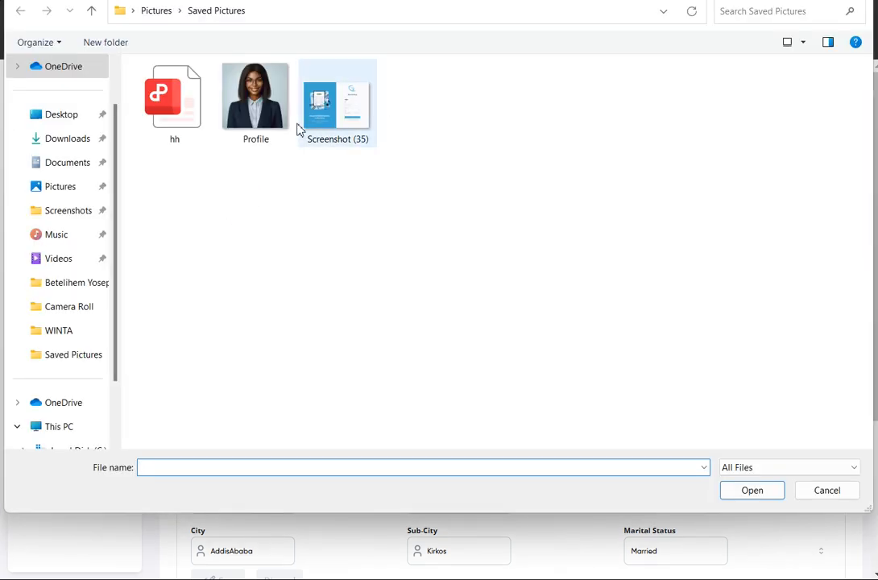
pyautogui.click(266, 113)
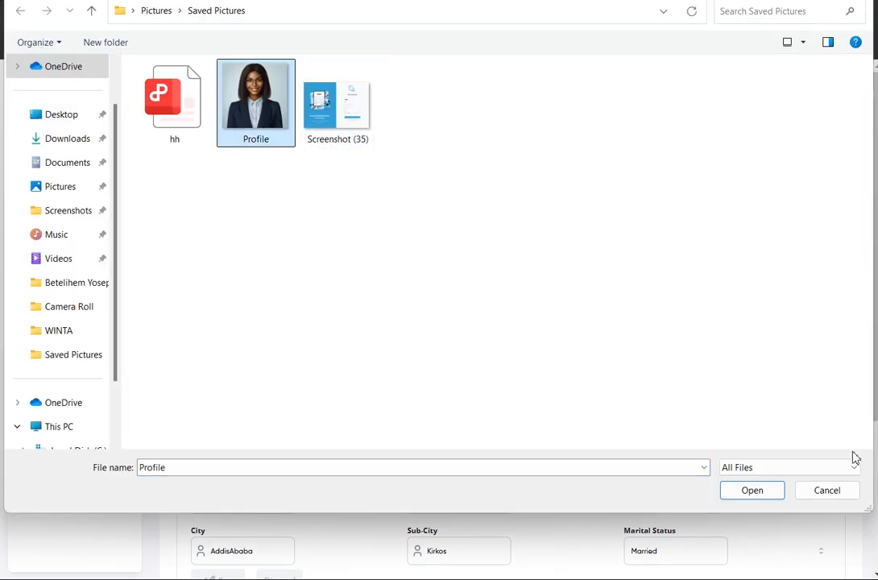
pyautogui.click(751, 490)
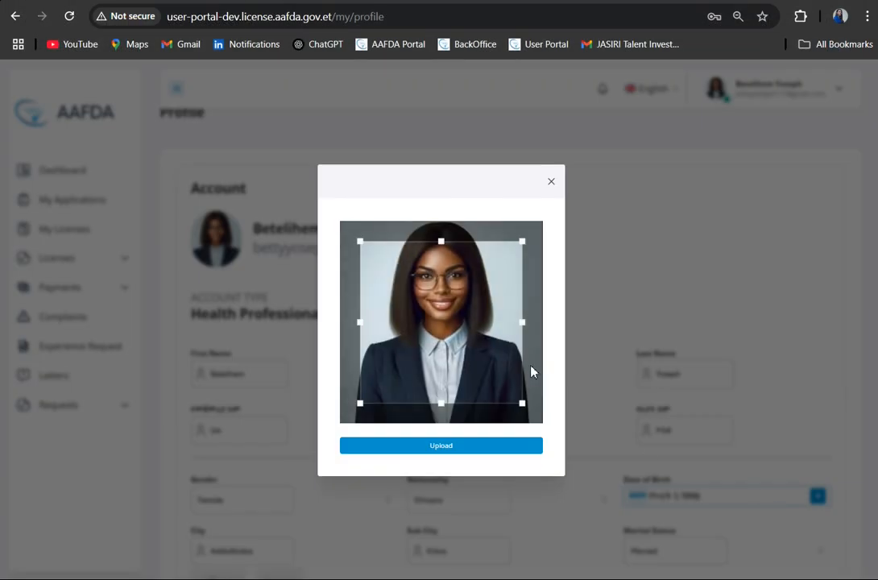
pyautogui.moveTo(441, 241); pyautogui.dragTo(439, 220)
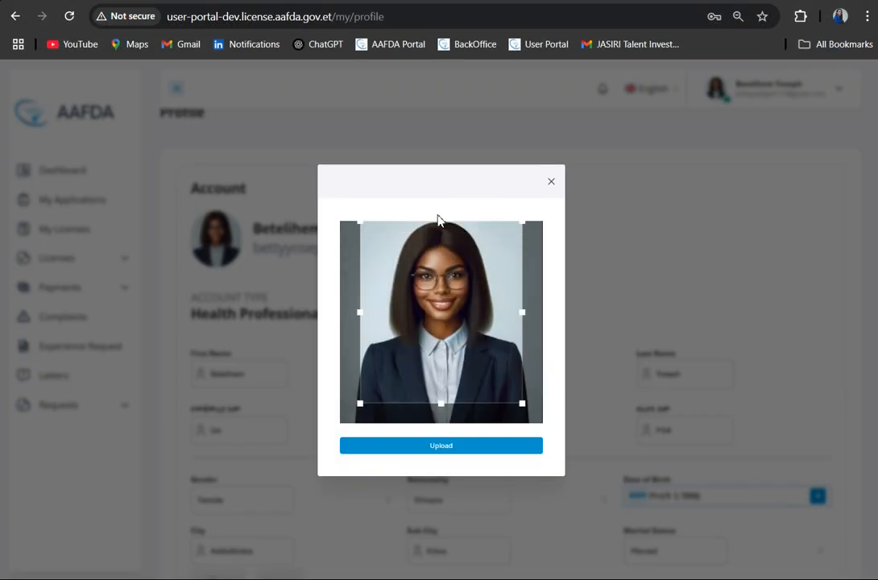
pyautogui.click(456, 449)
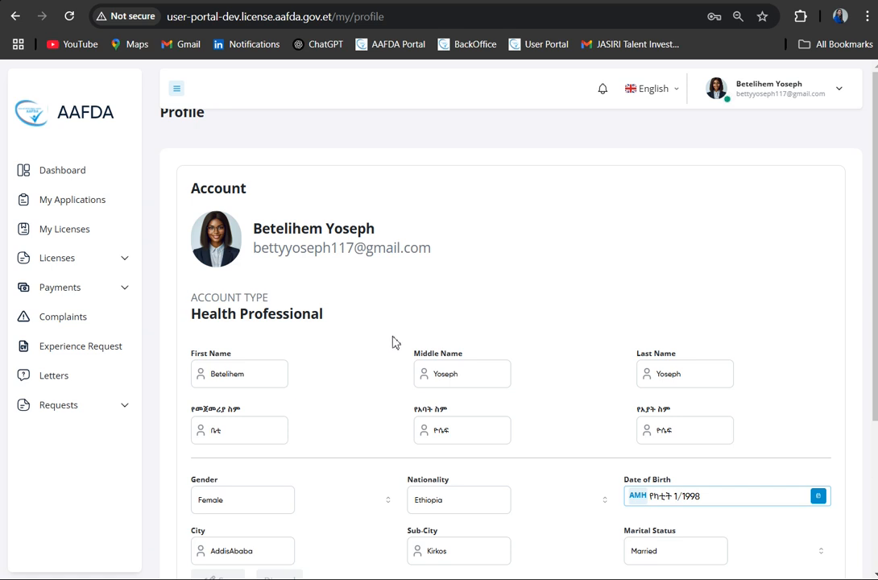
# - Review the personal details and credentials in the profile, and view the Change Password form without entering anything
pyautogui.scroll(-1, 395, 342)
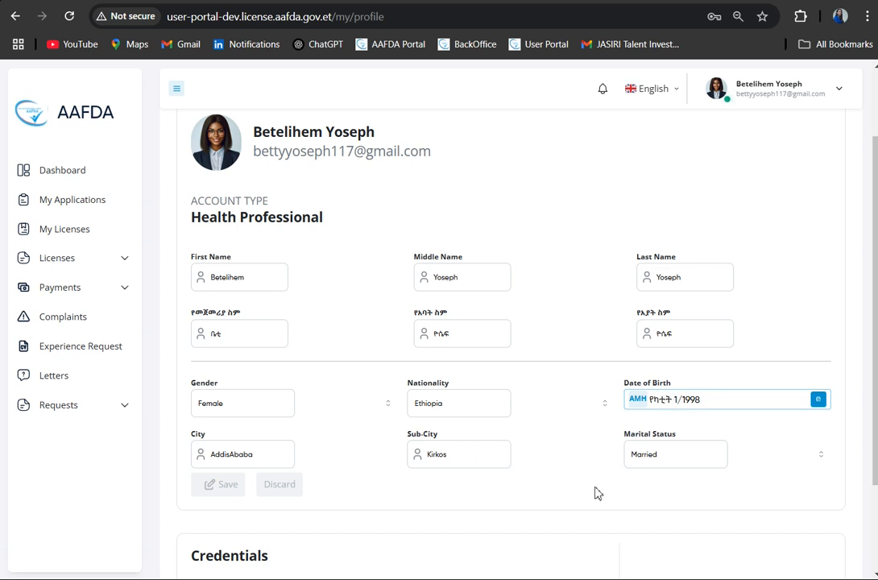
pyautogui.scroll(-2, 733, 502)
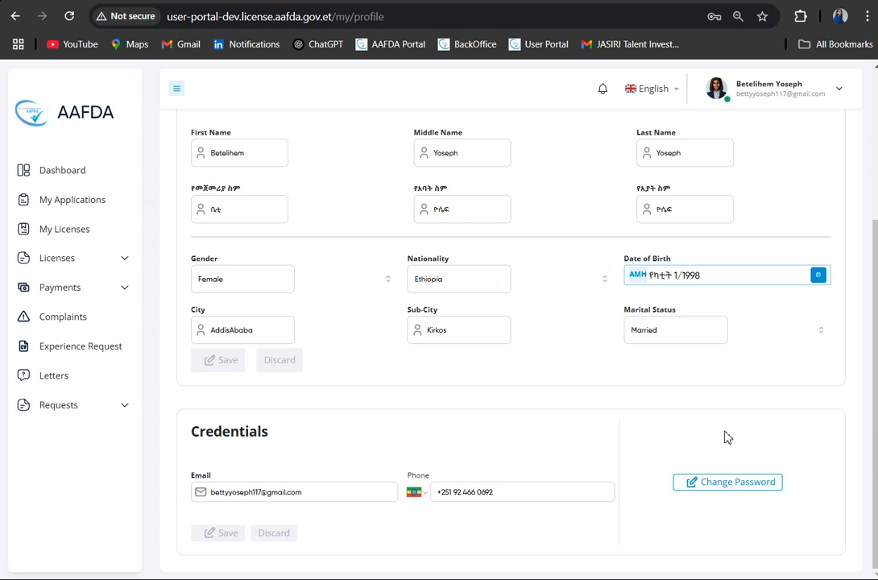
pyautogui.click(729, 483)
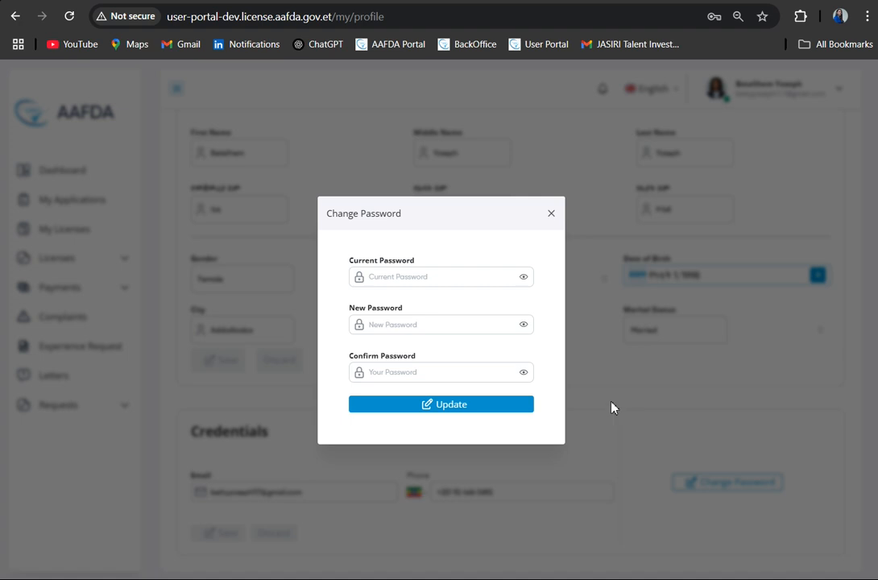
pyautogui.click(484, 276)
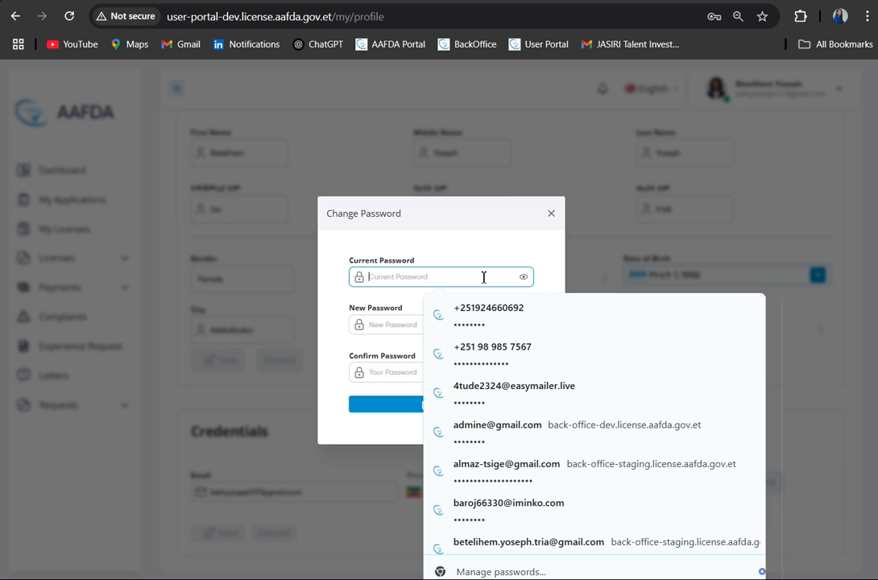
pyautogui.click(698, 378)
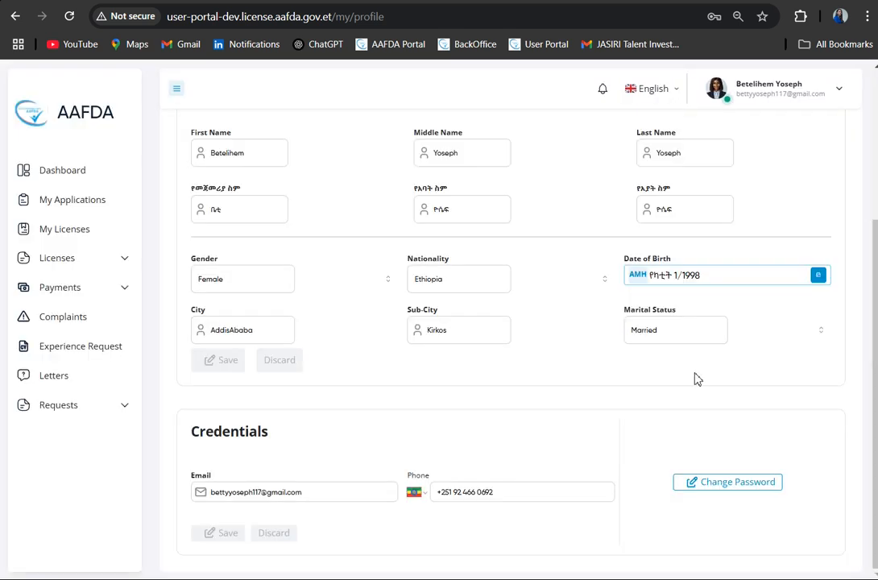
pyautogui.click(705, 484)
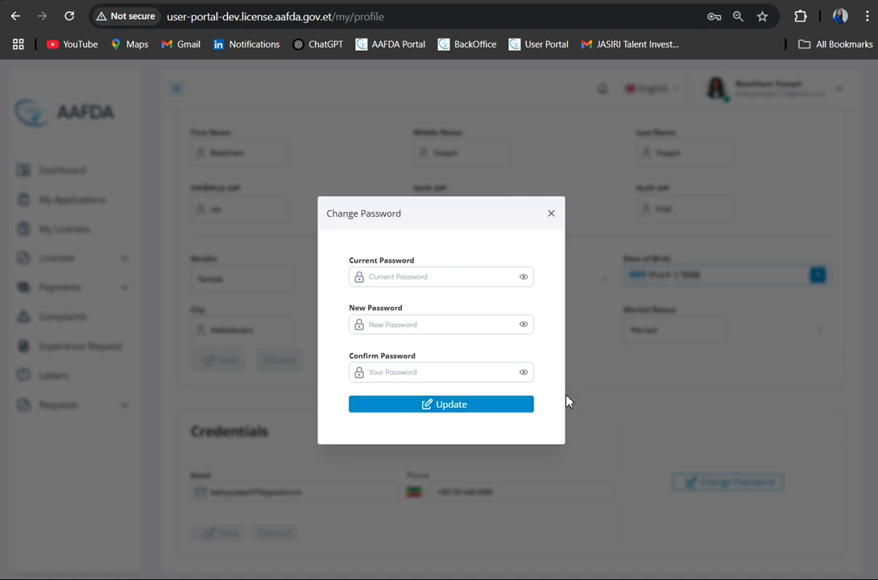
pyautogui.click(610, 410)
# - Return to the account details and view the Profile, Help and Logout options of the account
pyautogui.scroll(2, 712, 211)
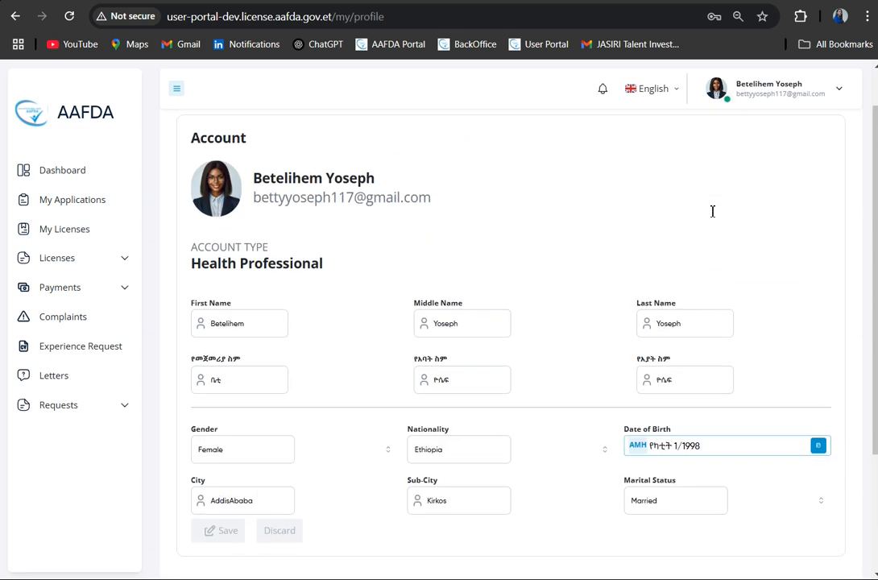
pyautogui.click(783, 89)
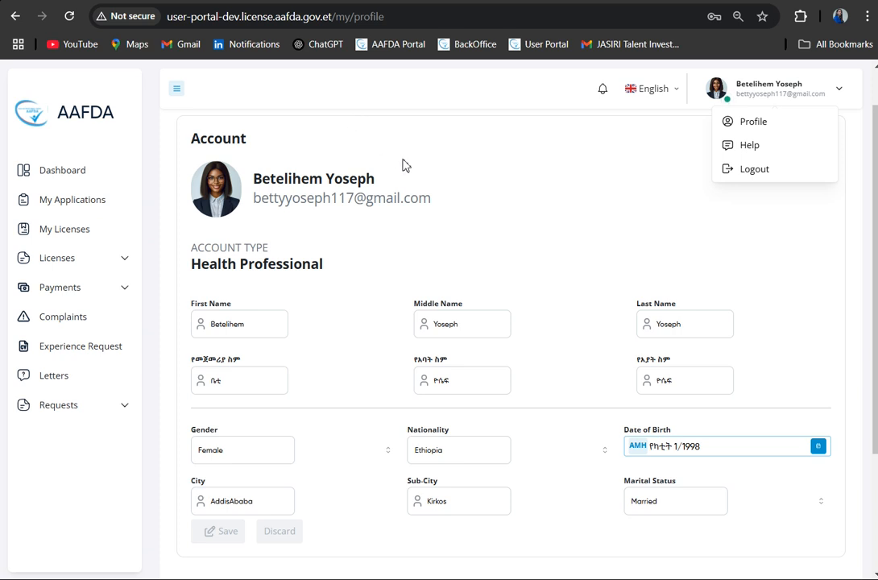
pyautogui.click(449, 171)
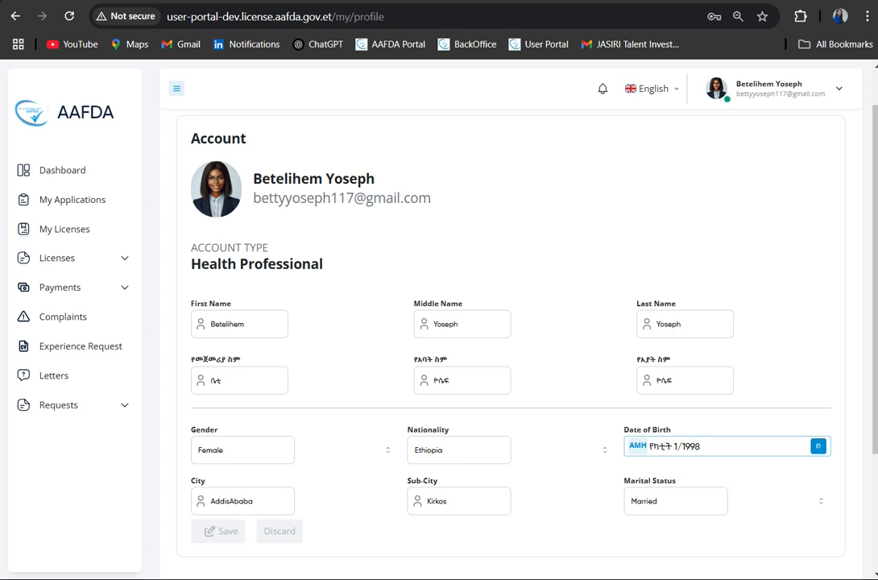
# - Start a new license application and bring up its Basic Details form
pyautogui.click(110, 265)
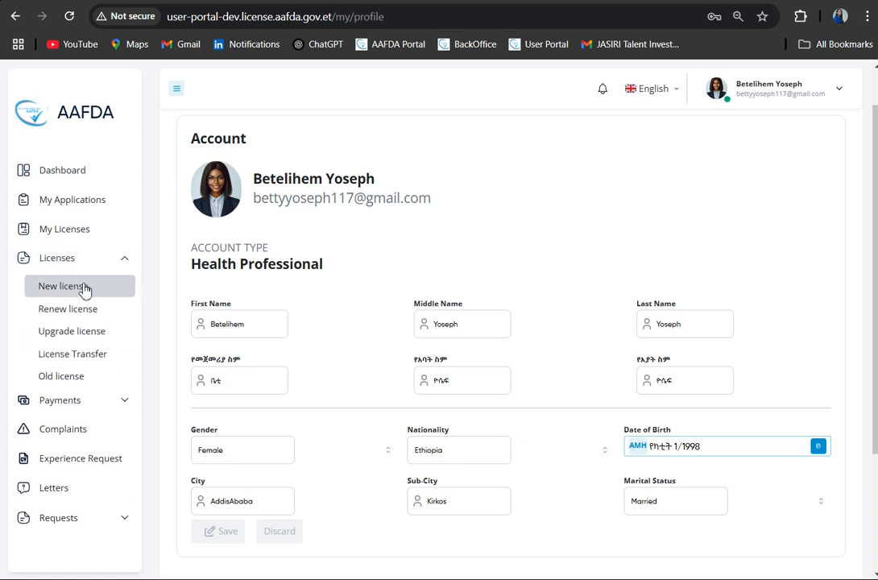
pyautogui.click(84, 288)
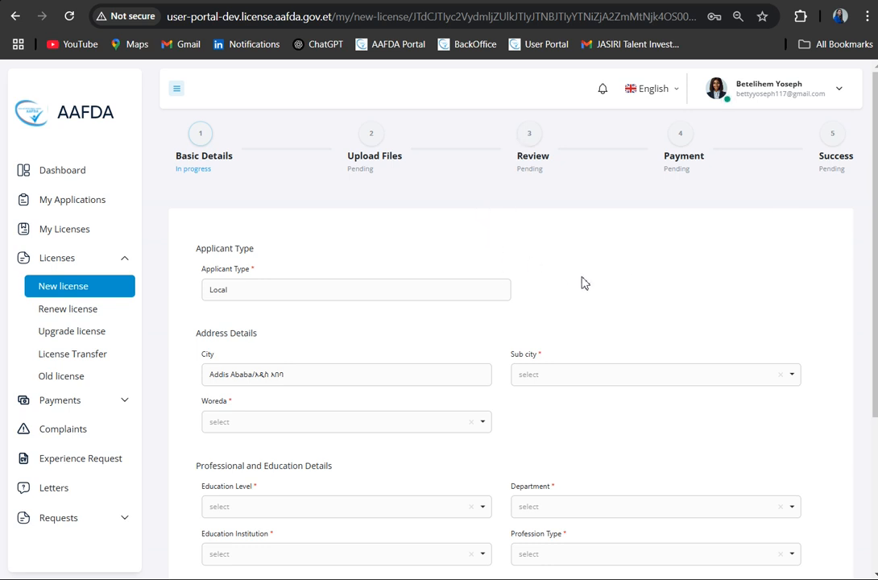
pyautogui.scroll(-1, 595, 293)
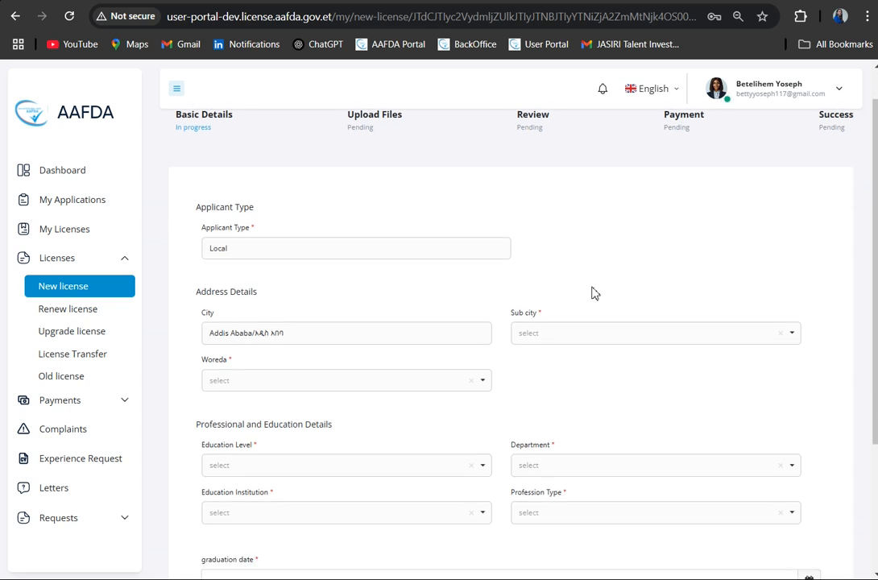
# - In Address Details, set the sub city to Akaky Kaliti and the woreda to Woreda 4
pyautogui.click(702, 340)
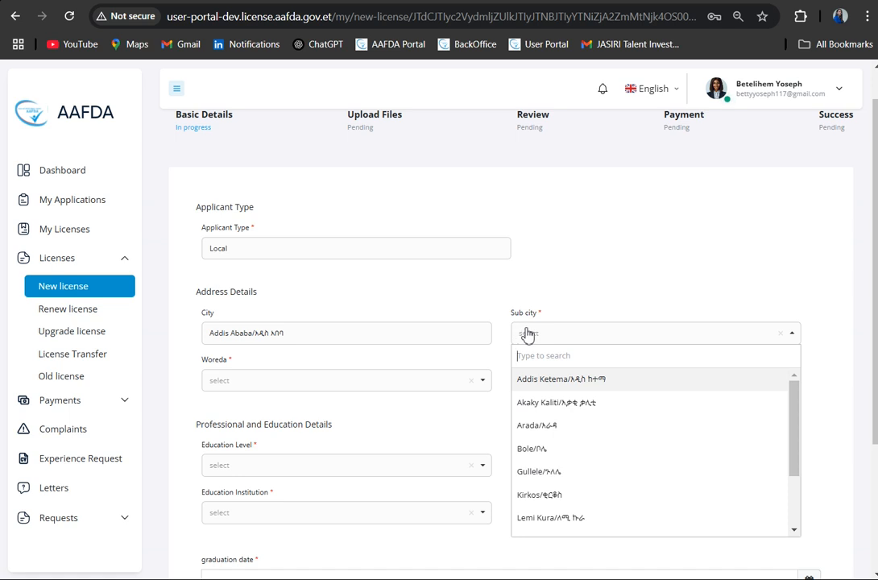
pyautogui.click(561, 408)
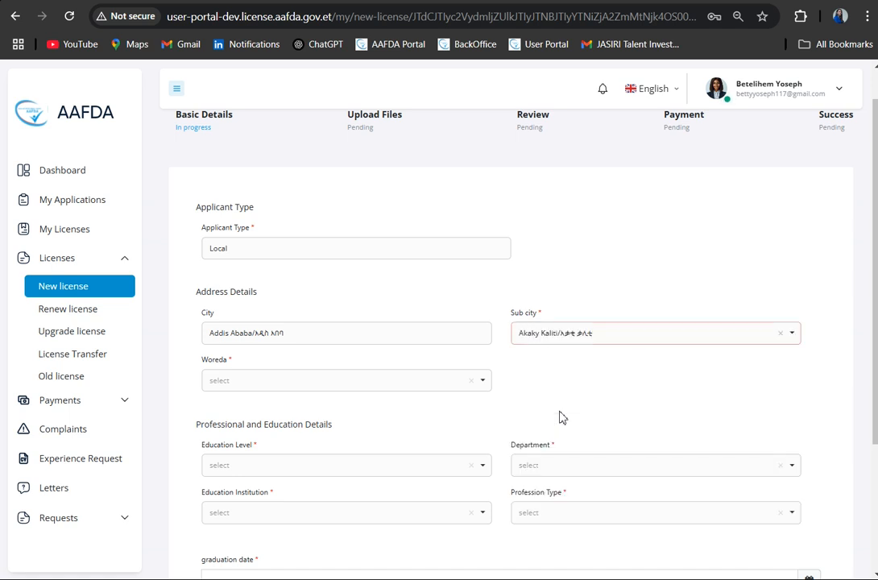
pyautogui.click(418, 381)
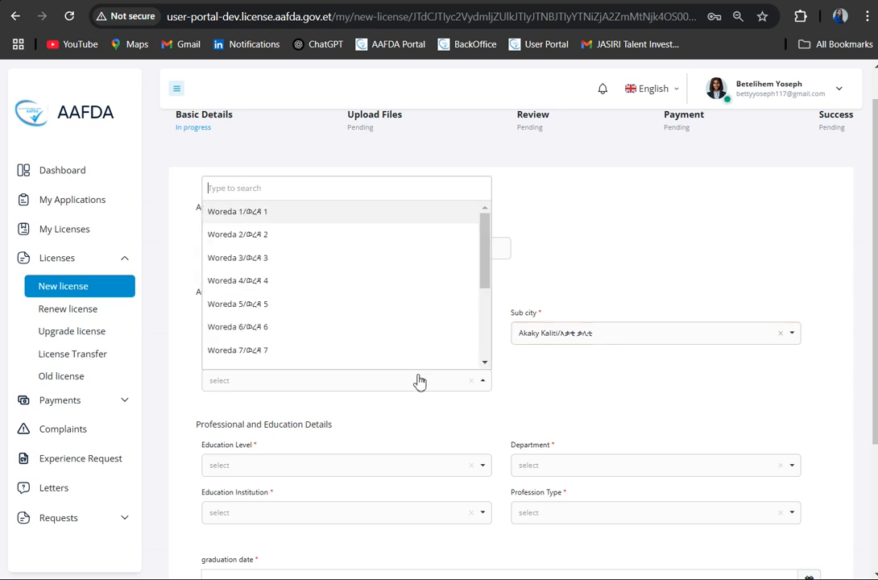
pyautogui.click(379, 290)
# - In Professional and Education Details, set the education level to MSC degree and the department to Tropical Dermatology
pyautogui.scroll(-2, 504, 376)
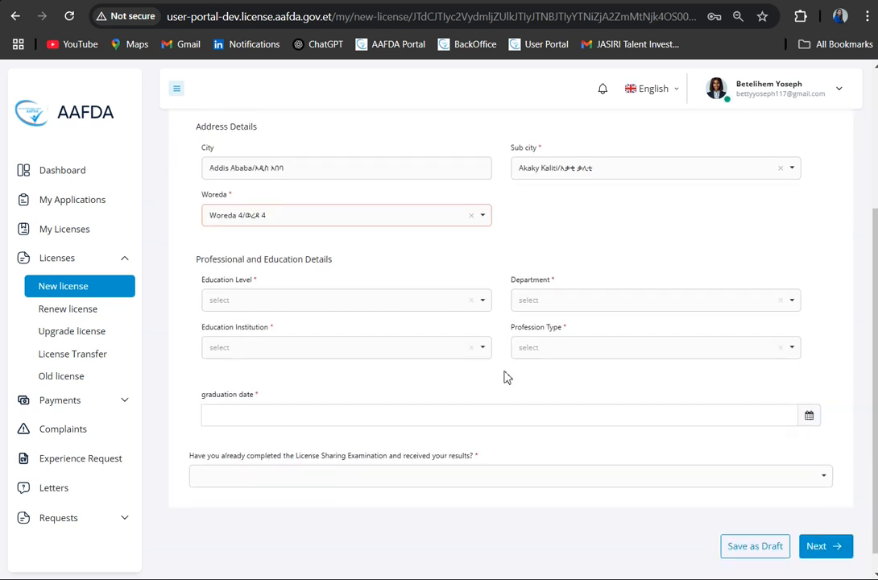
pyautogui.click(420, 305)
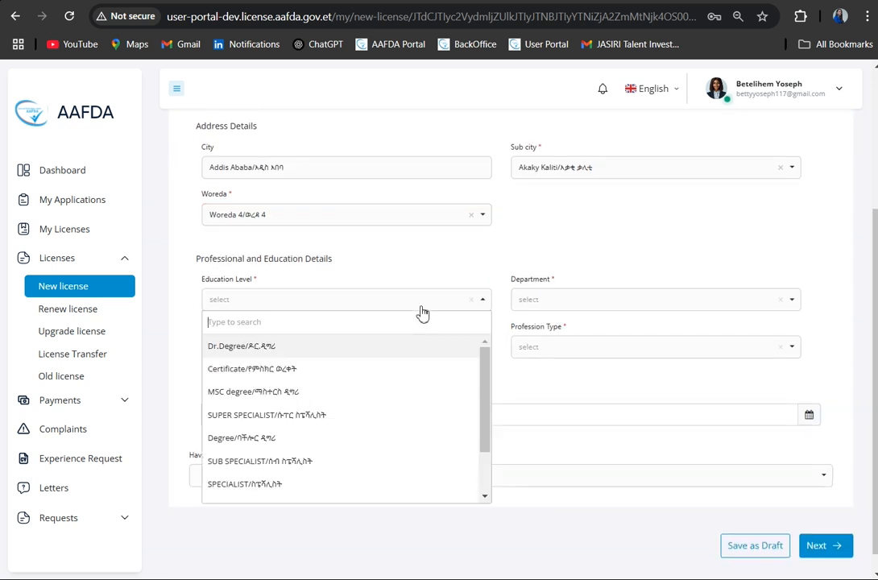
pyautogui.click(324, 392)
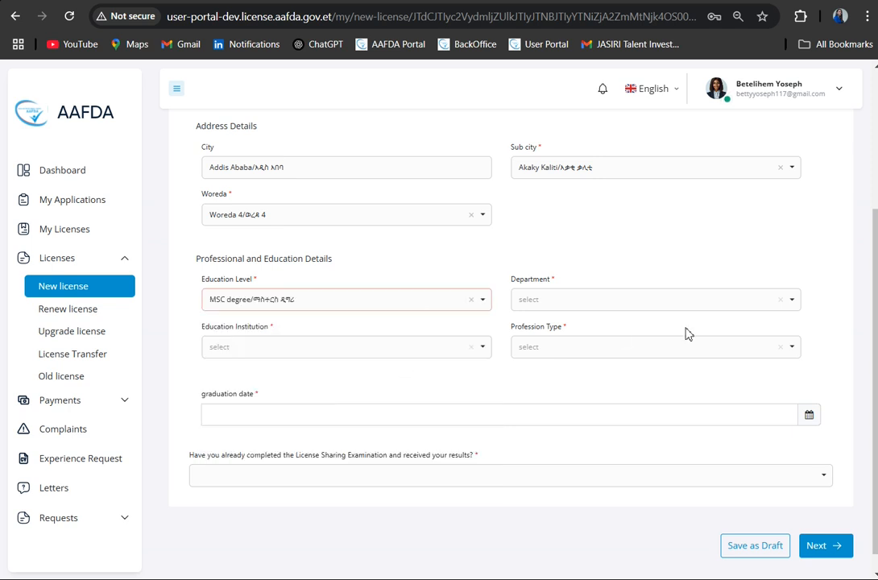
pyautogui.click(709, 308)
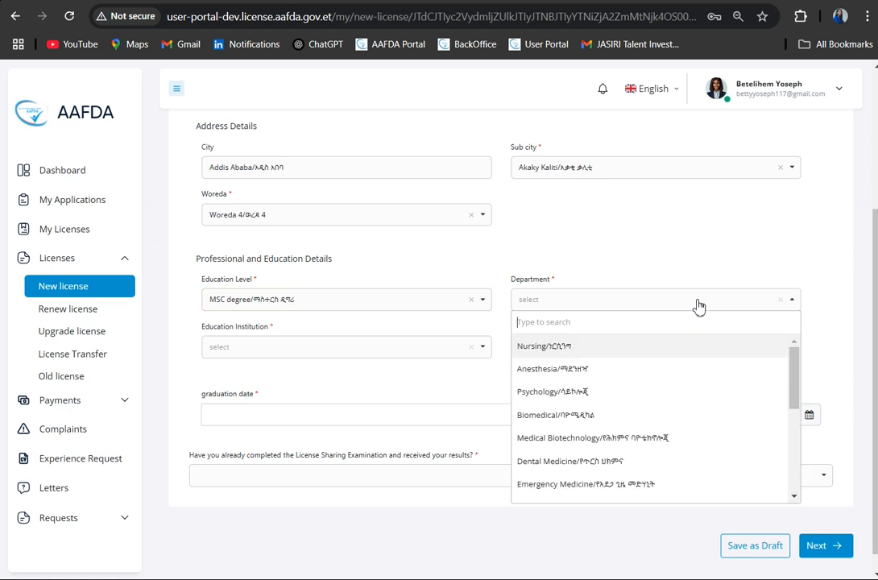
pyautogui.click(354, 299)
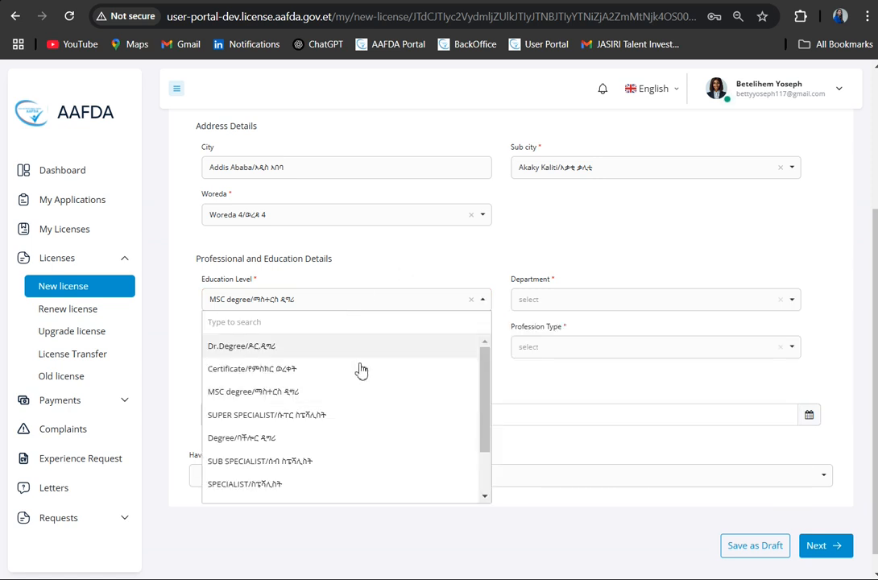
pyautogui.click(366, 394)
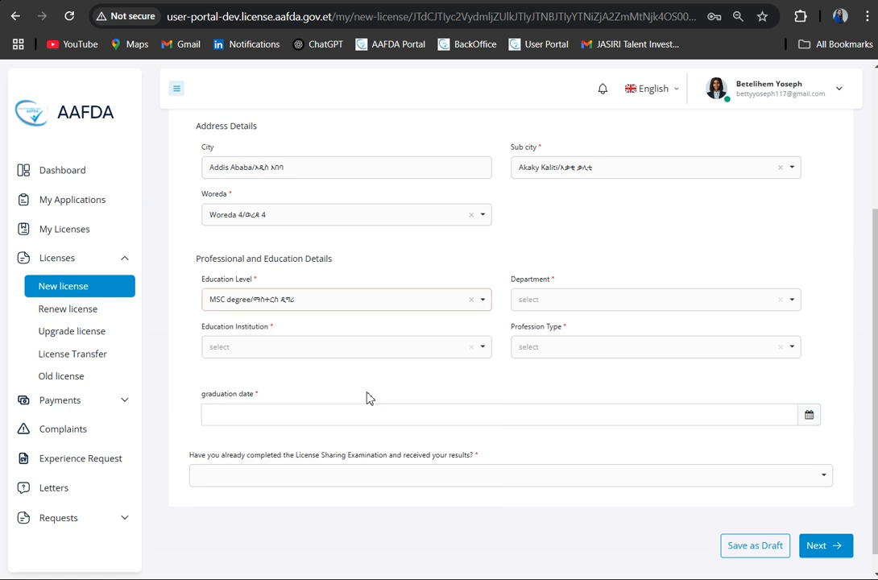
pyautogui.click(713, 302)
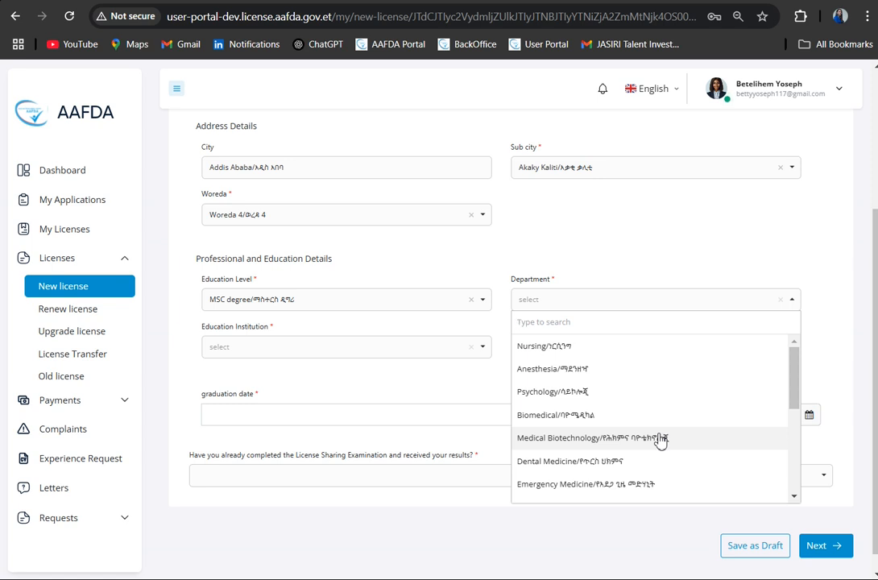
pyautogui.scroll(-5, 661, 440)
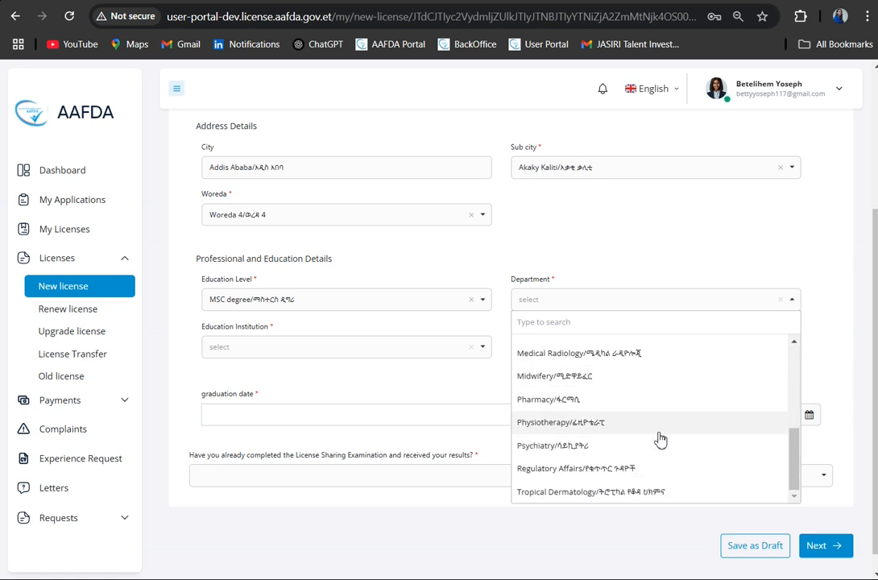
pyautogui.click(609, 492)
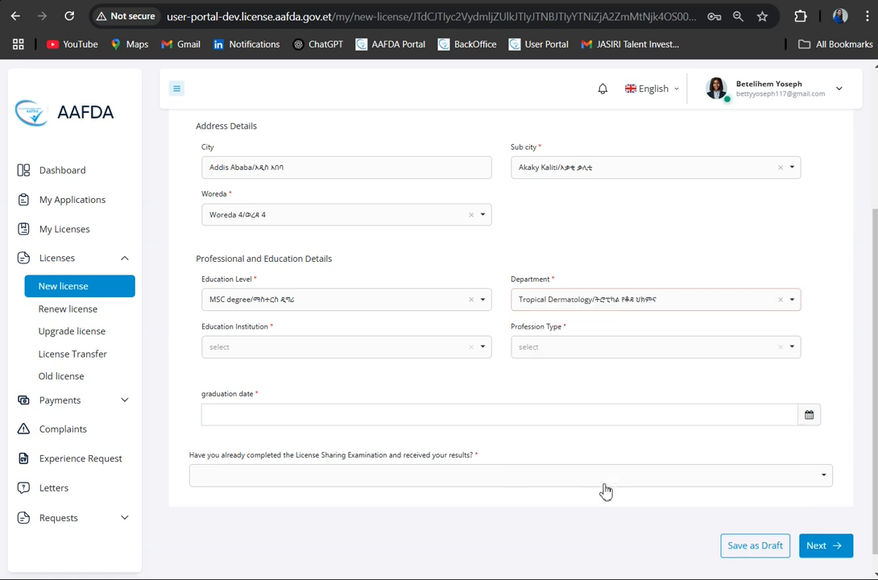
# - Set the education institution to Addis Ababa Science and Technology University and the profession type to Tropical Dermatology Professional Specialist
pyautogui.click(377, 356)
pyautogui.click(335, 417)
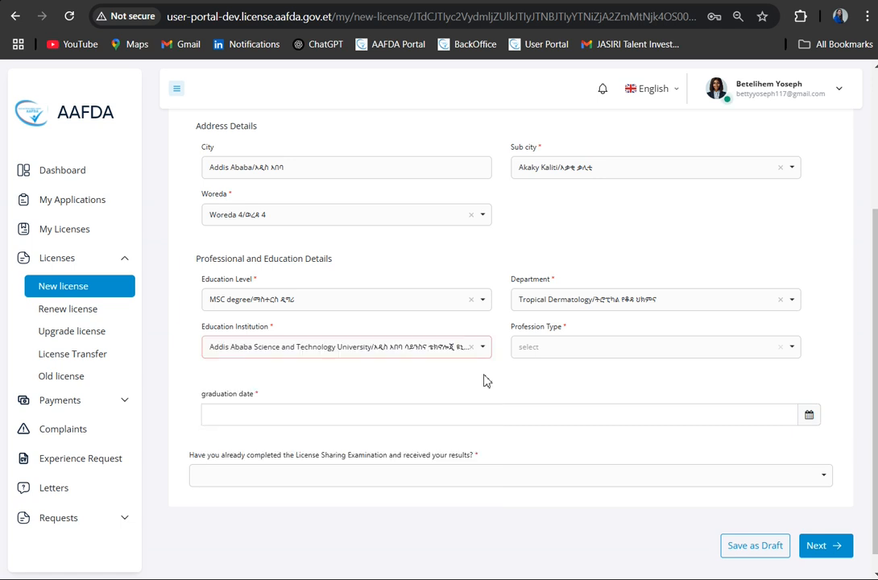
pyautogui.click(667, 357)
pyautogui.click(619, 399)
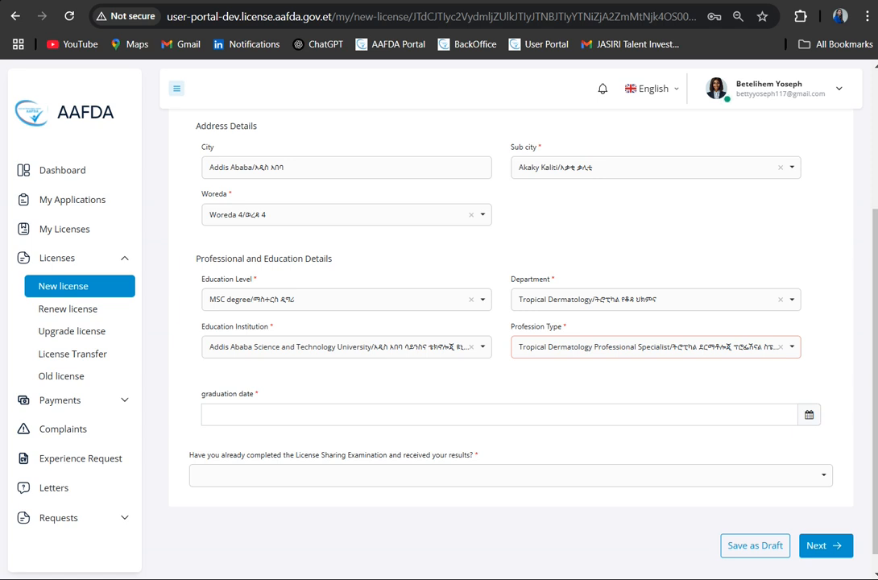
# - Set the graduation date to 2025-02-02 and answer the License Sharing Examination question, trying No before choosing Yes
pyautogui.click(809, 415)
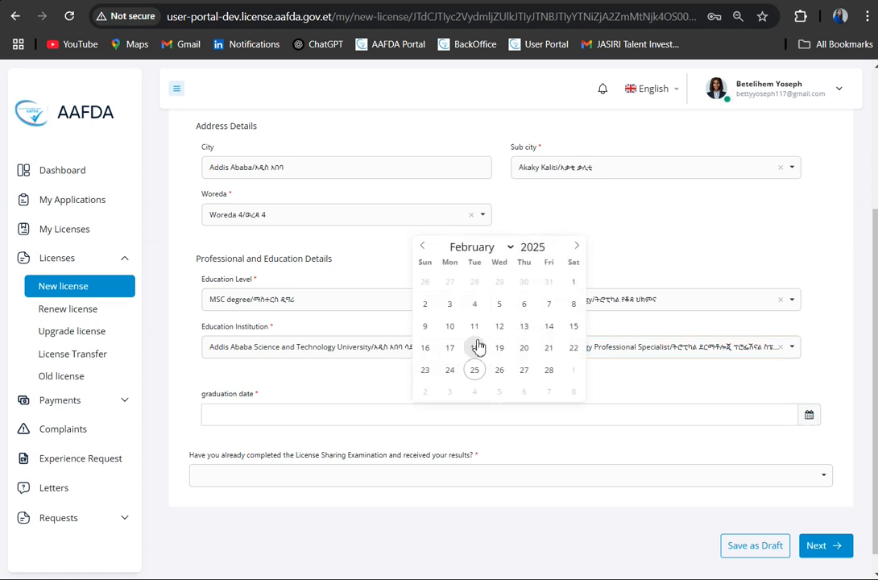
pyautogui.click(424, 304)
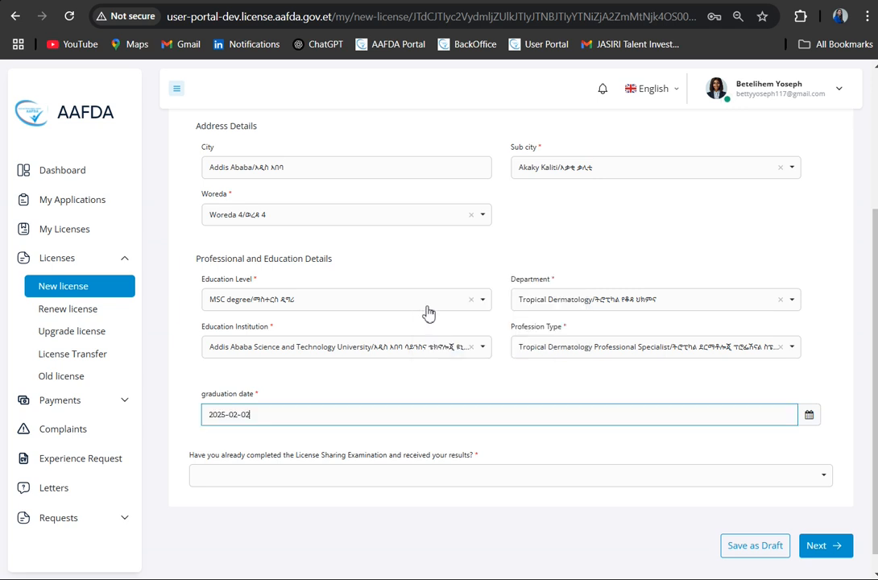
pyautogui.scroll(-1, 458, 395)
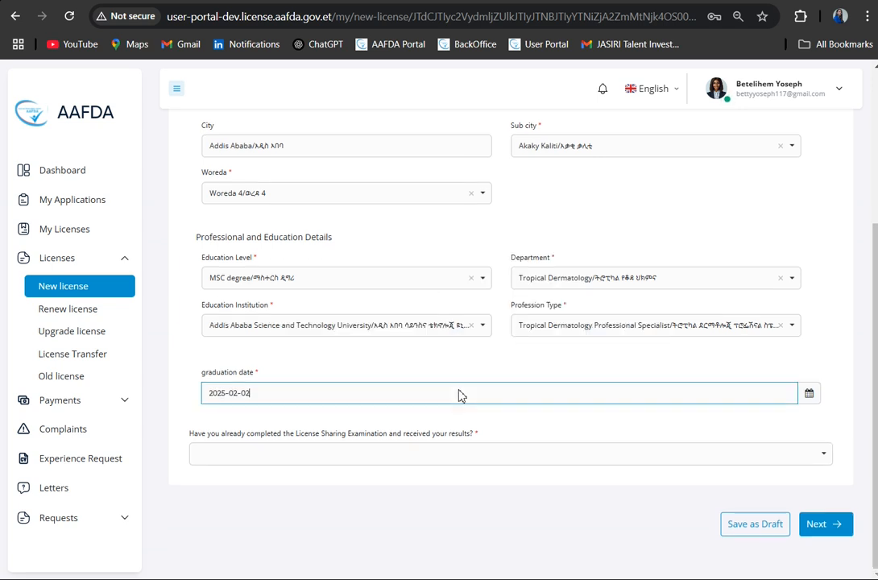
pyautogui.click(808, 460)
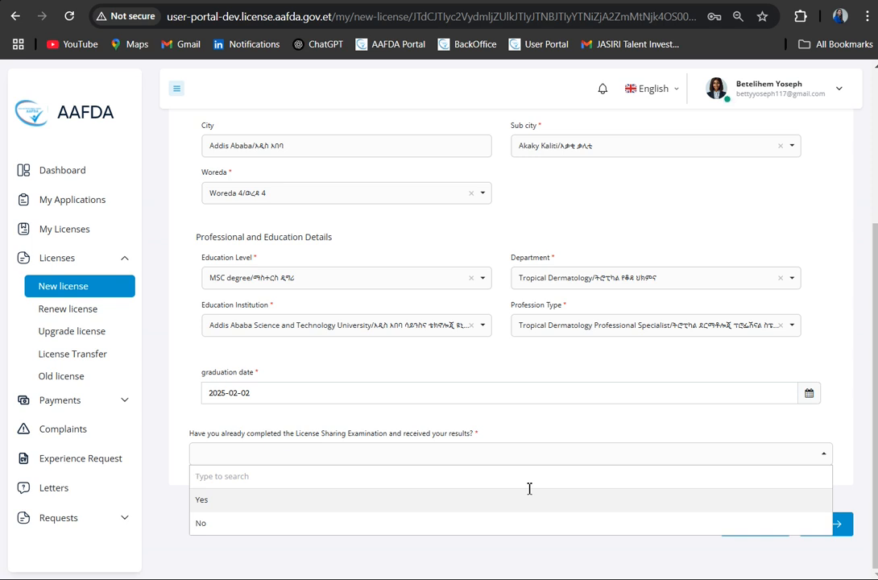
pyautogui.click(402, 524)
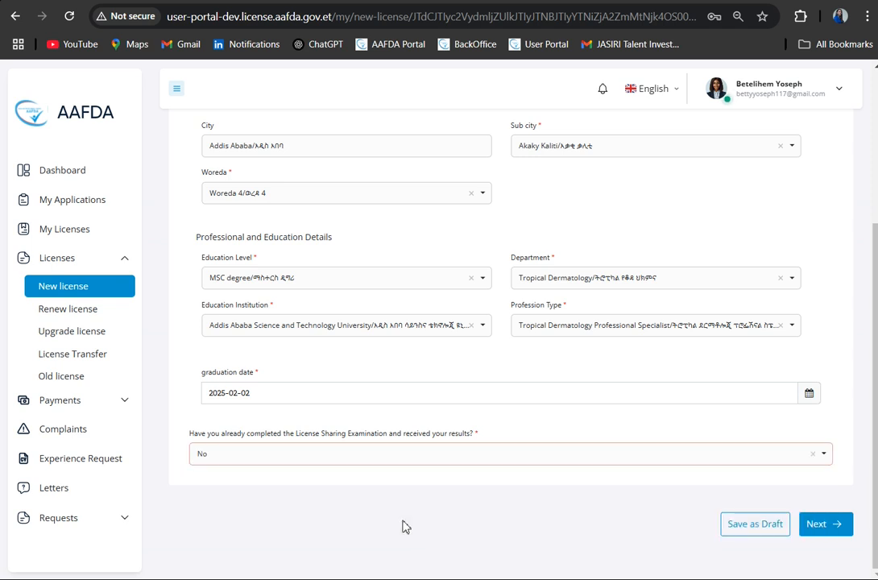
pyautogui.click(547, 464)
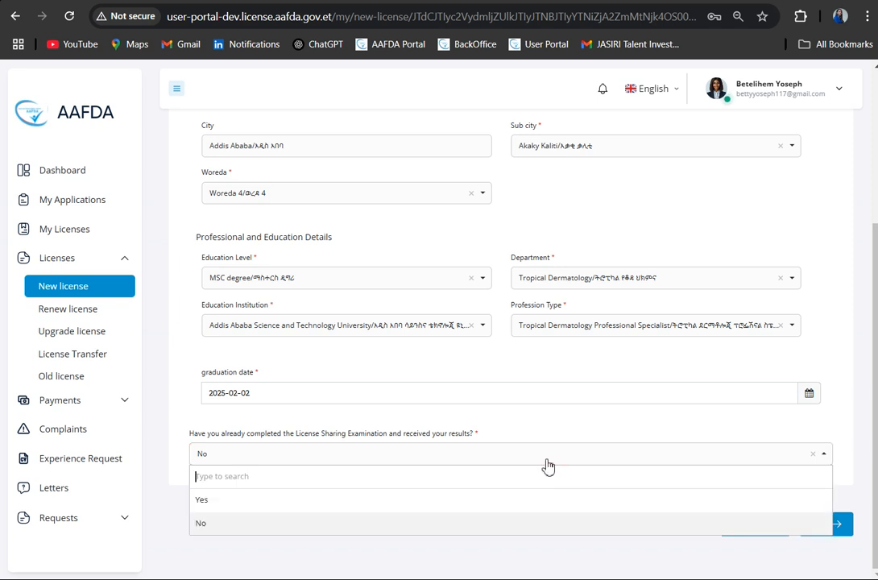
pyautogui.click(440, 501)
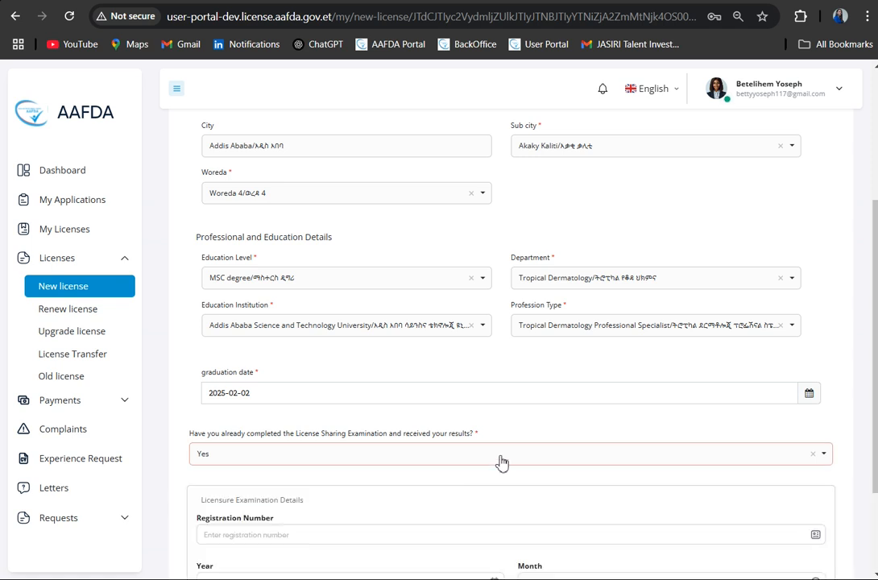
# - Complete Licensure Examination Details with the registration number, year 2025 and month May, and continue to the Upload Files stage
pyautogui.scroll(-2, 502, 463)
pyautogui.scroll(-1, 500, 459)
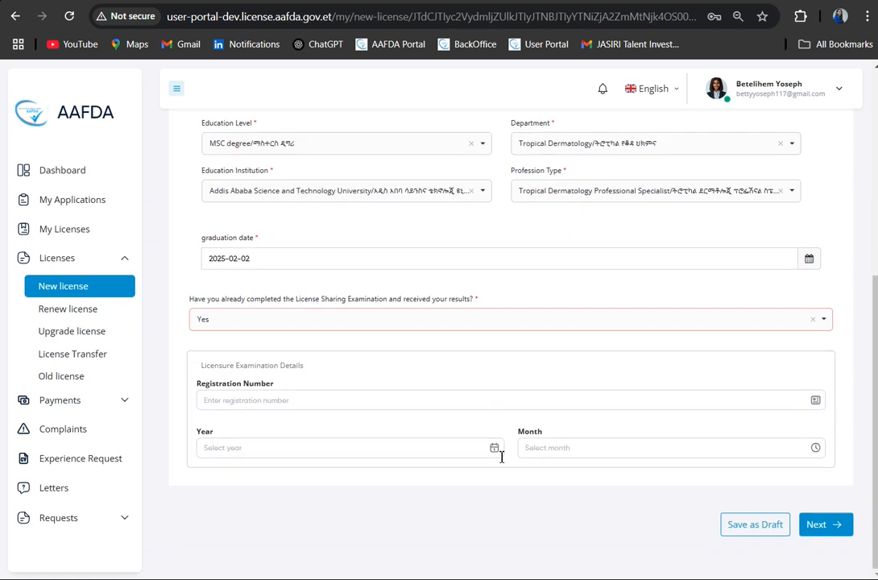
pyautogui.click(266, 399)
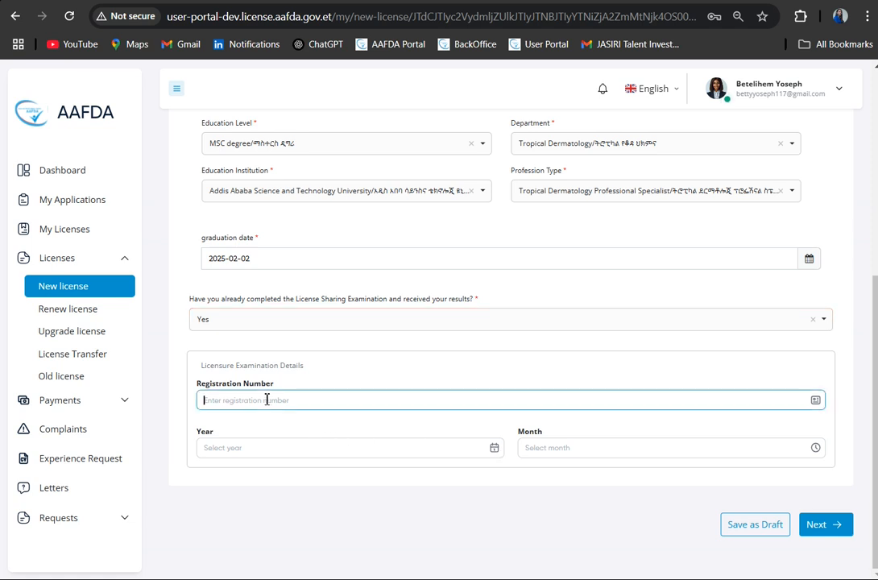
pyautogui.write('1000')
pyautogui.click(261, 448)
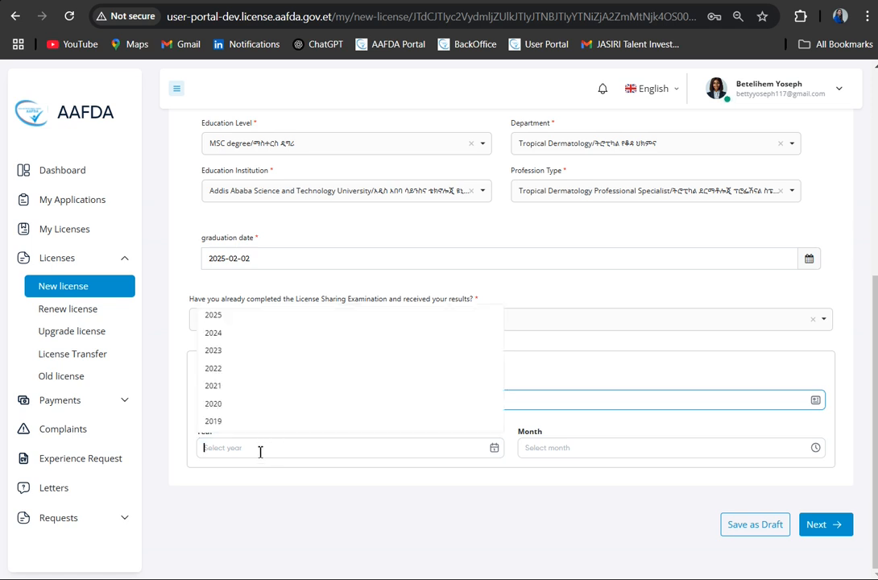
pyautogui.click(263, 315)
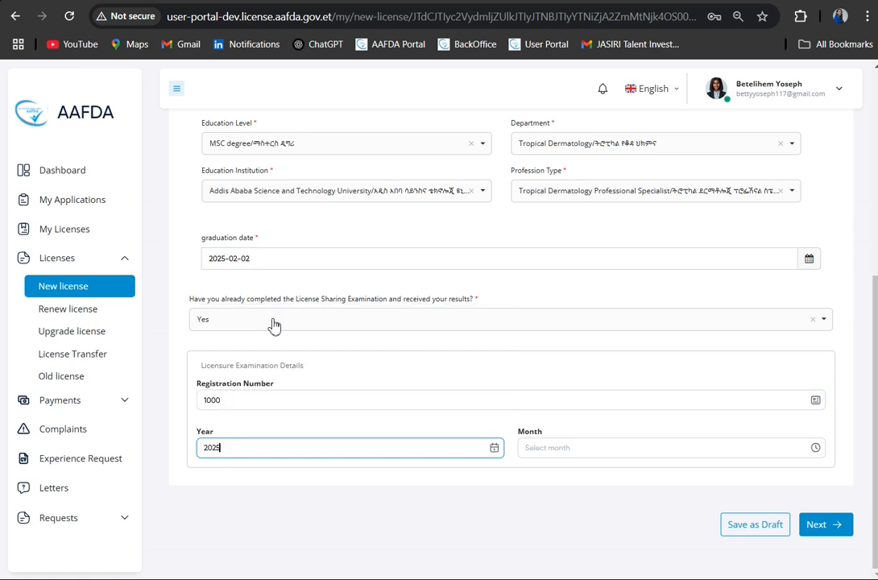
pyautogui.click(778, 450)
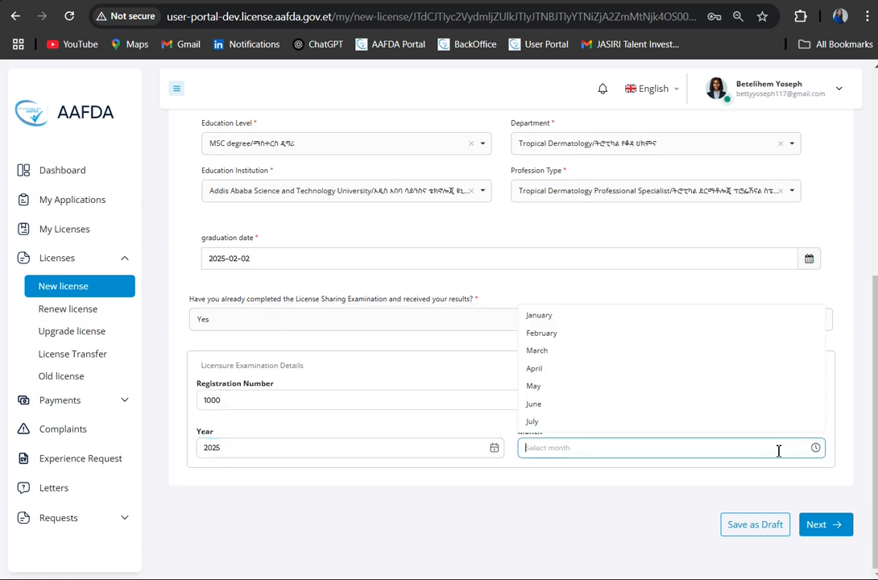
pyautogui.click(570, 386)
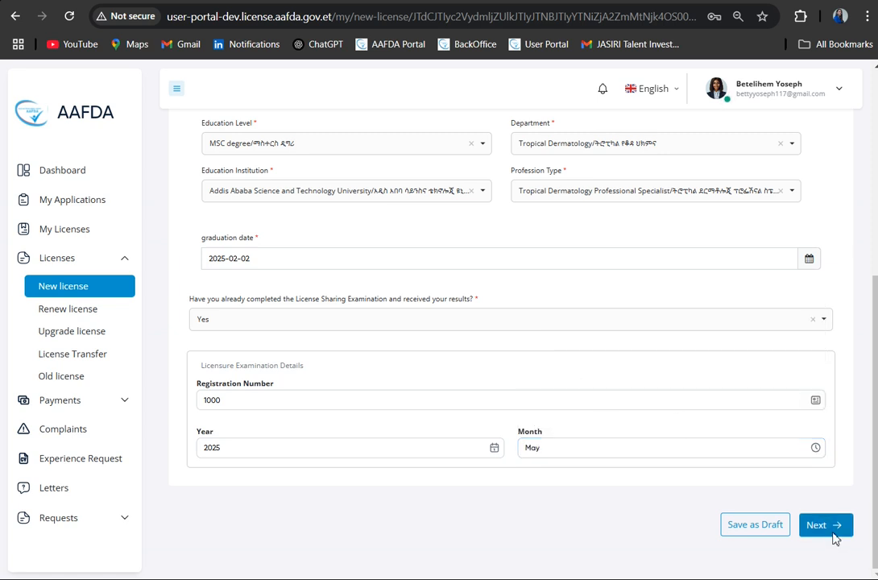
pyautogui.click(833, 533)
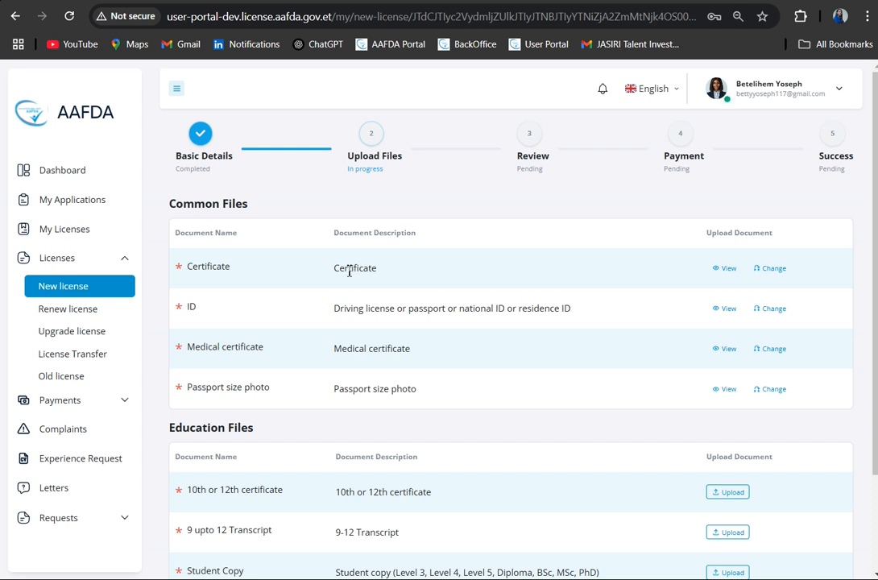
# - Review the required documents listed under Common Files and Education Files
pyautogui.moveTo(244, 267); pyautogui.dragTo(176, 263)
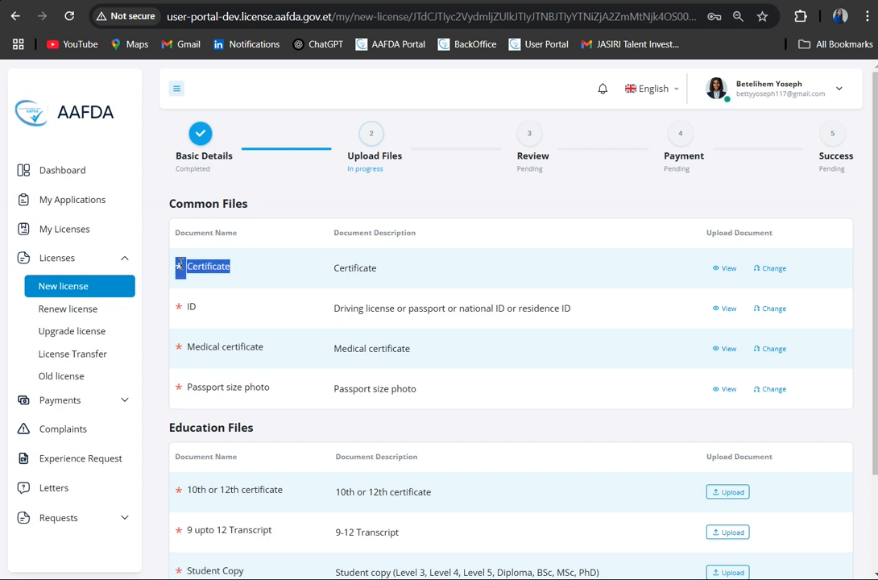
pyautogui.click(429, 296)
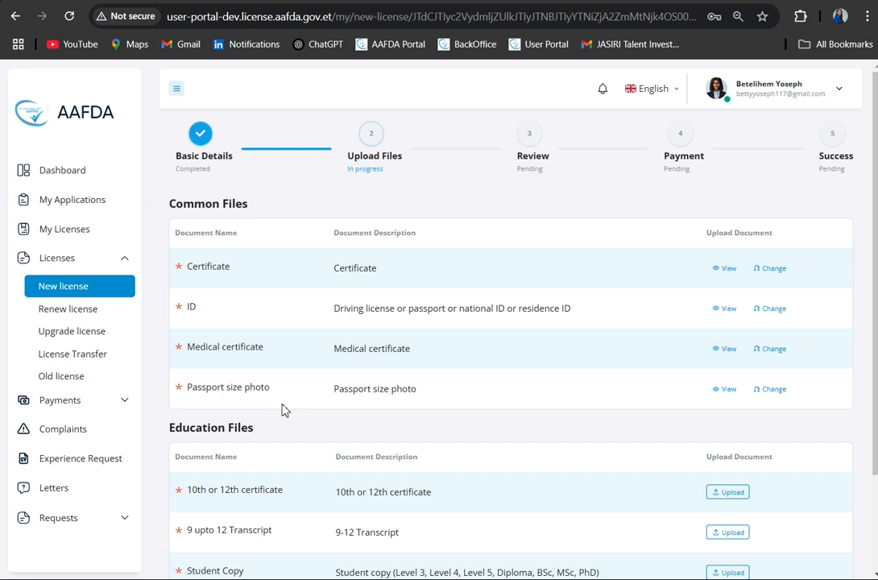
pyautogui.scroll(-3, 494, 453)
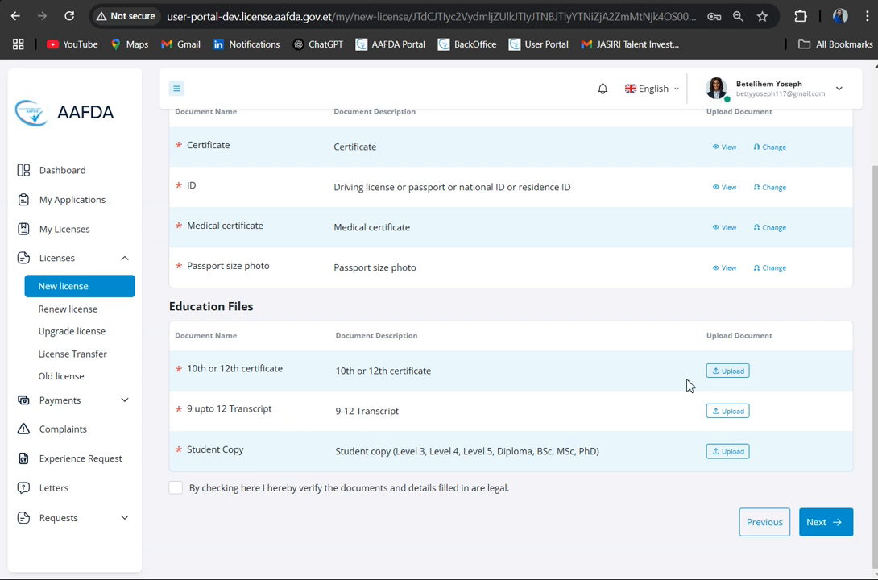
# - Upload the Screenshot (35) image from Saved Pictures as the 10th or 12th certificate
pyautogui.click(729, 375)
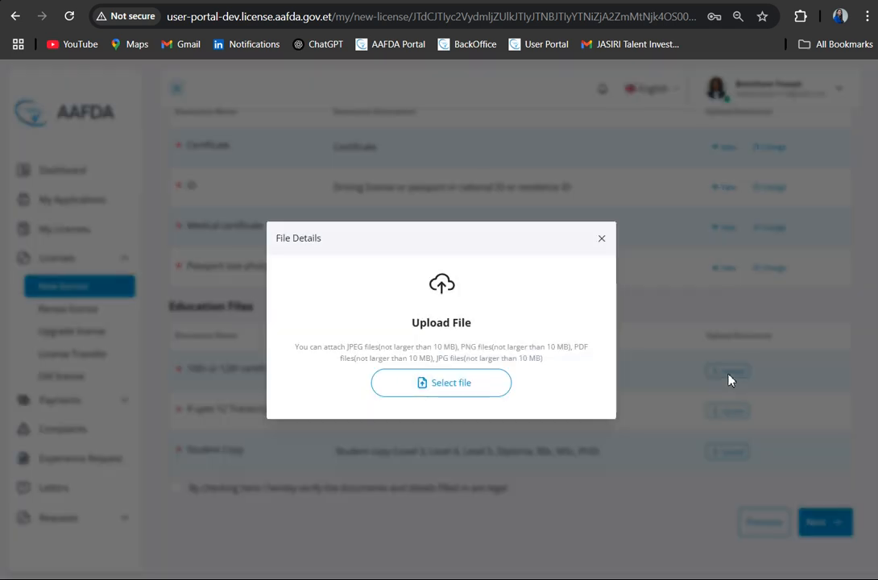
pyautogui.click(474, 386)
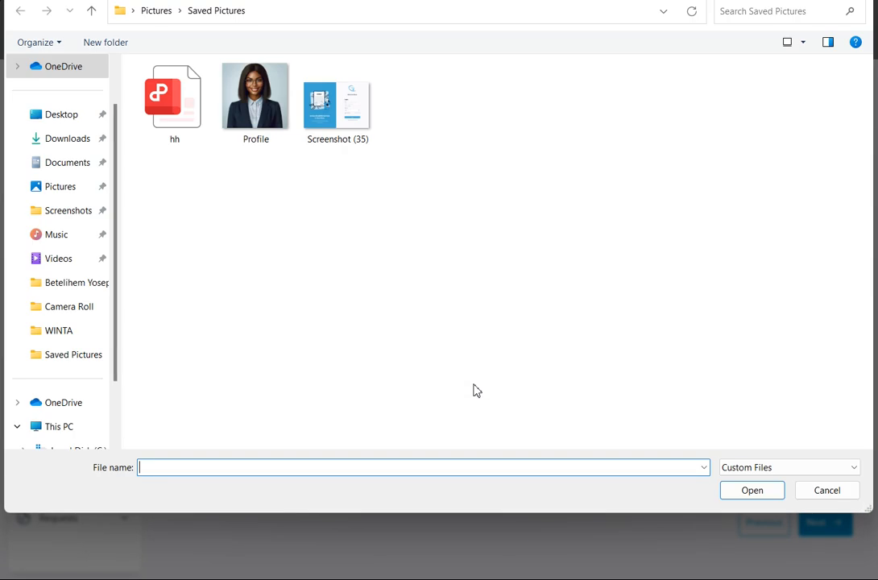
pyautogui.click(186, 107)
pyautogui.click(335, 115)
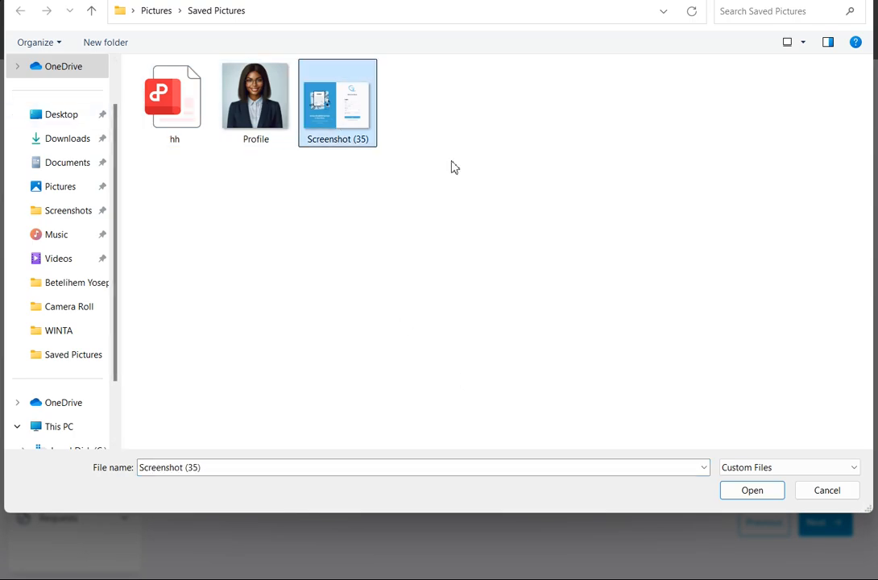
pyautogui.click(747, 497)
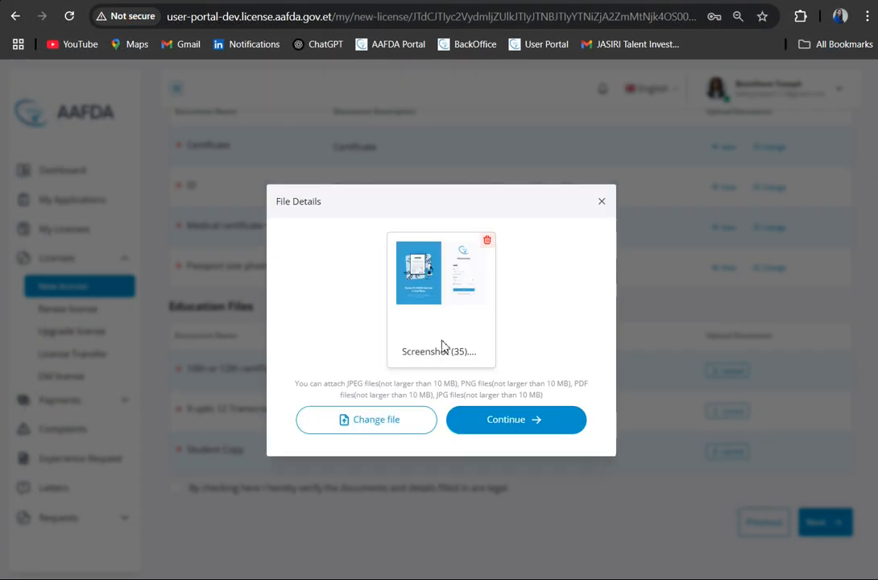
pyautogui.click(521, 430)
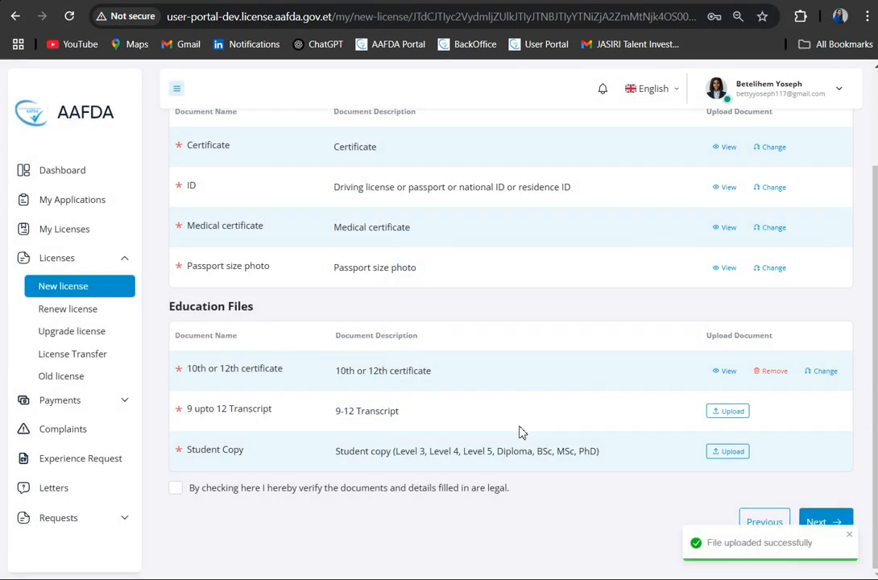
# - Upload the Profile image from Saved Pictures as the 9 upto 12 Transcript under Education Files
pyautogui.click(731, 413)
pyautogui.click(447, 383)
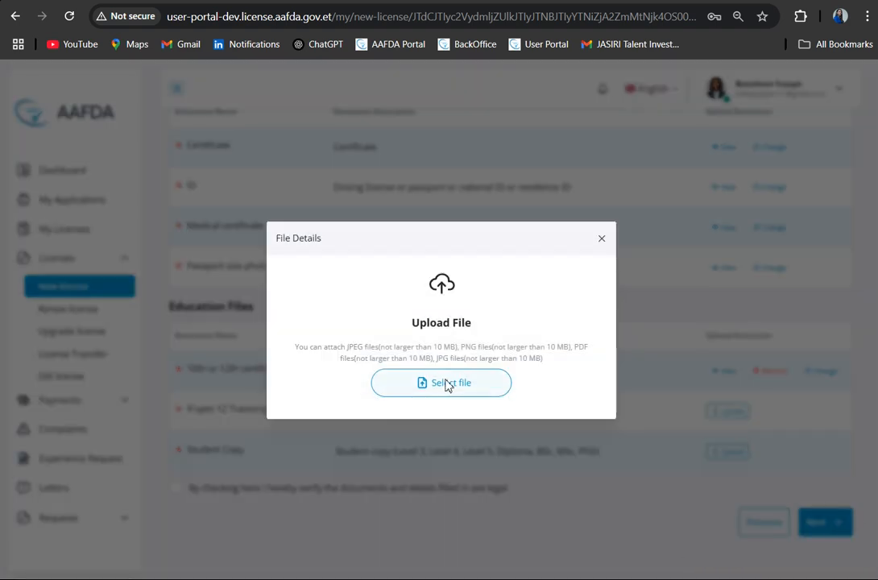
pyautogui.click(262, 134)
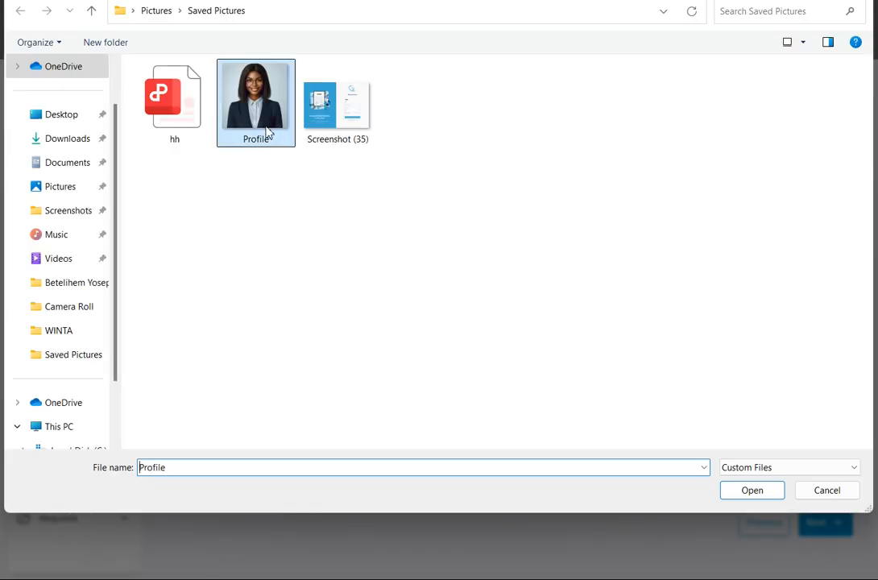
pyautogui.click(752, 492)
pyautogui.click(553, 420)
# - Upload the hh PDF from Saved Pictures as the Student Copy under Education Files
pyautogui.click(731, 454)
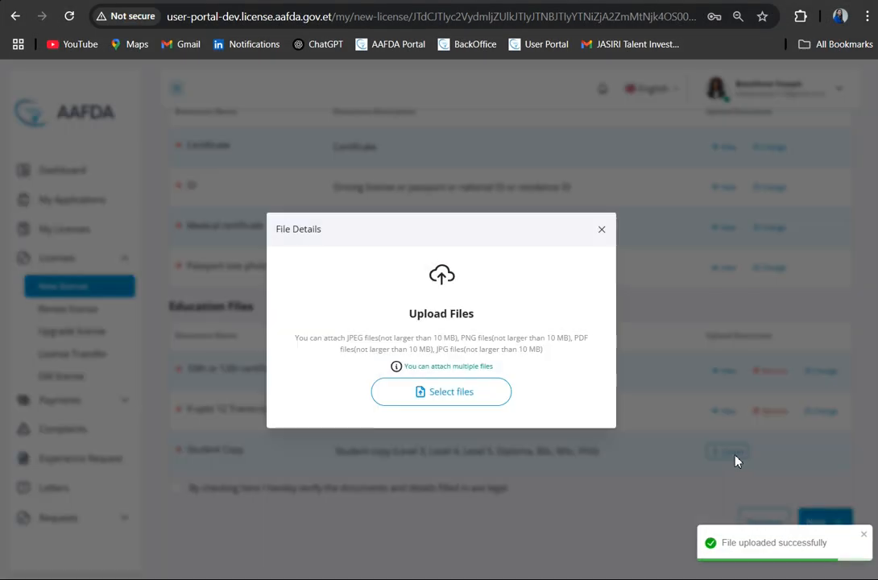
pyautogui.click(469, 394)
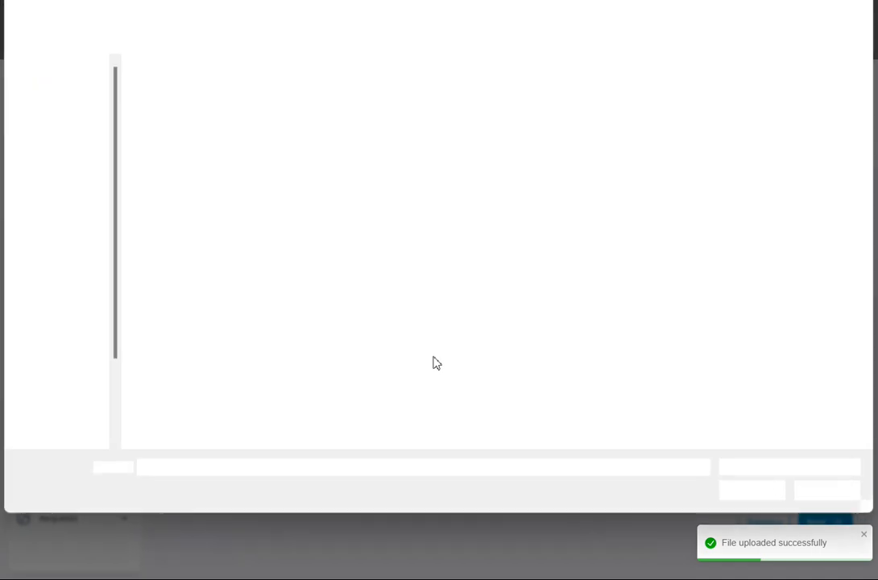
pyautogui.click(182, 110)
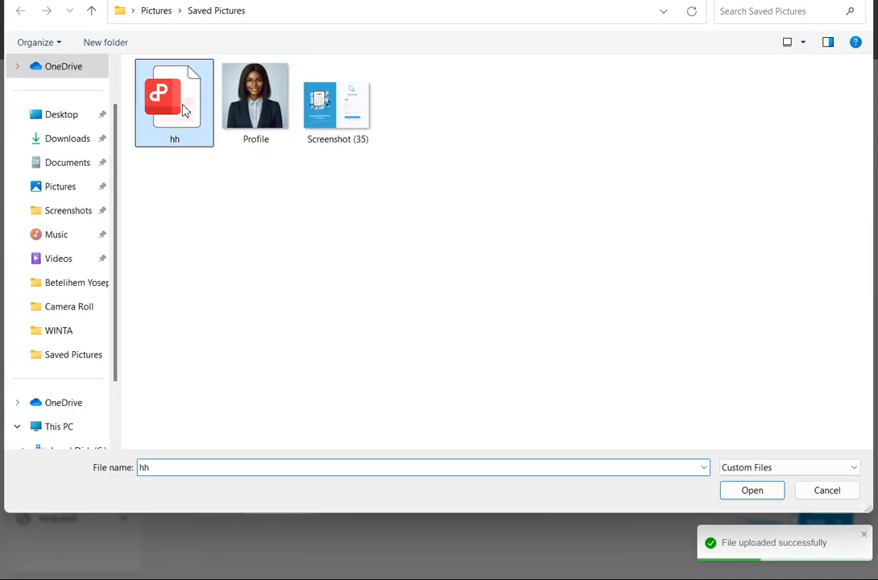
pyautogui.click(767, 493)
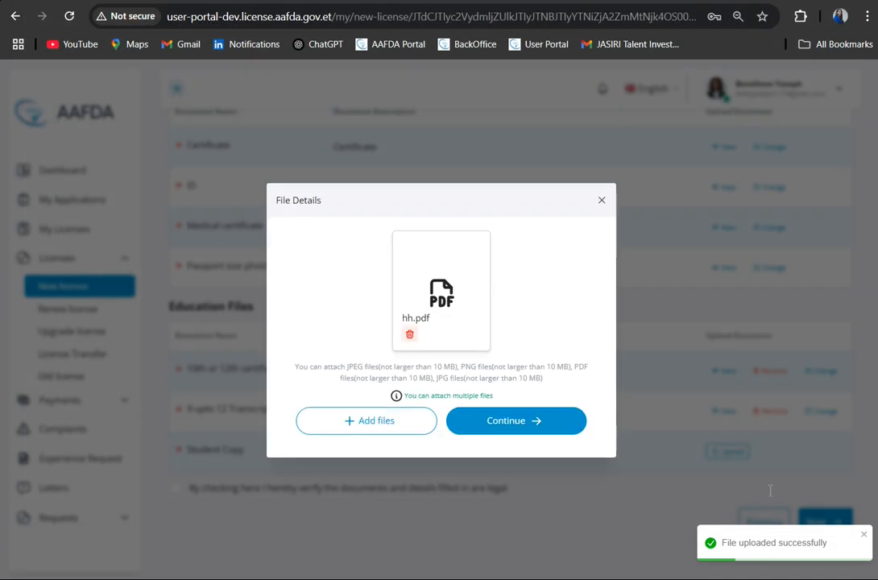
pyautogui.click(545, 431)
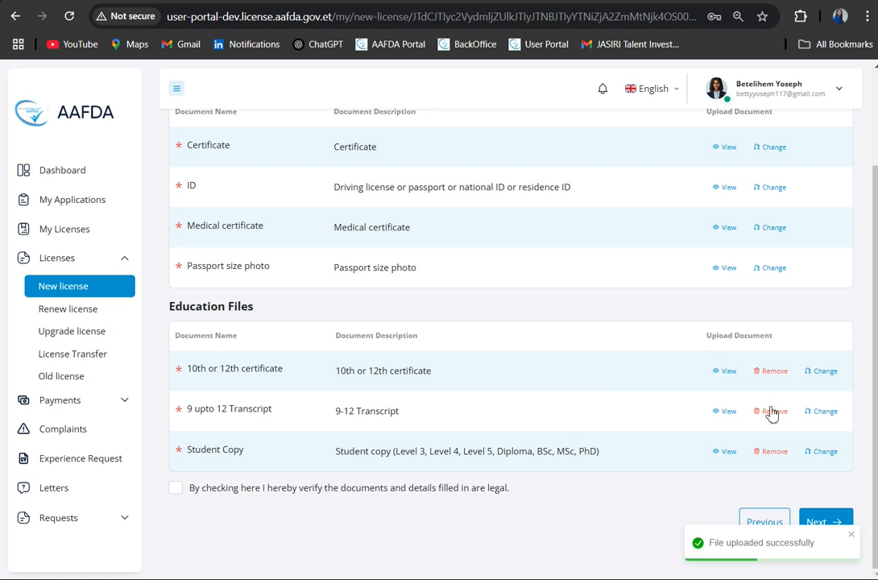
# - Preview the uploaded 10th or 12th certificate, and change its file by uploading Screenshot (35) from Saved Pictures
pyautogui.click(724, 372)
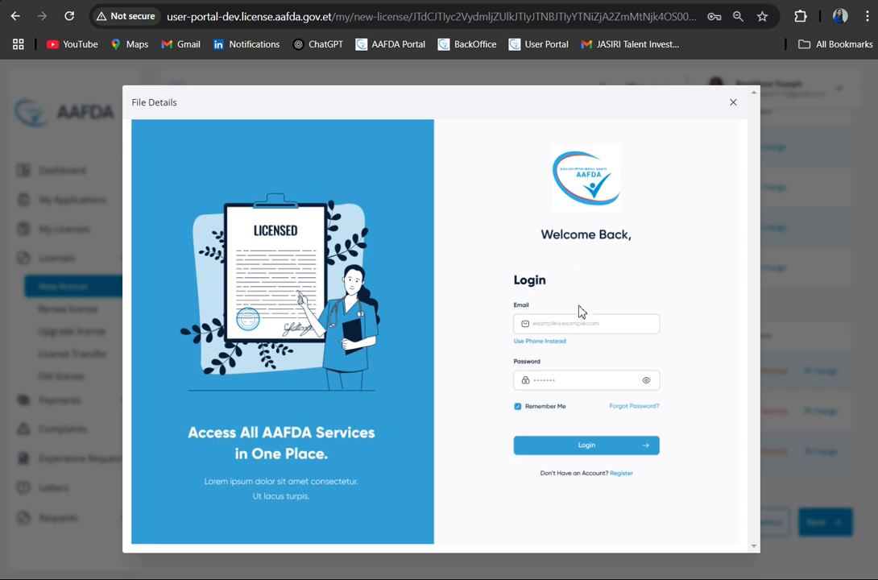
pyautogui.click(734, 103)
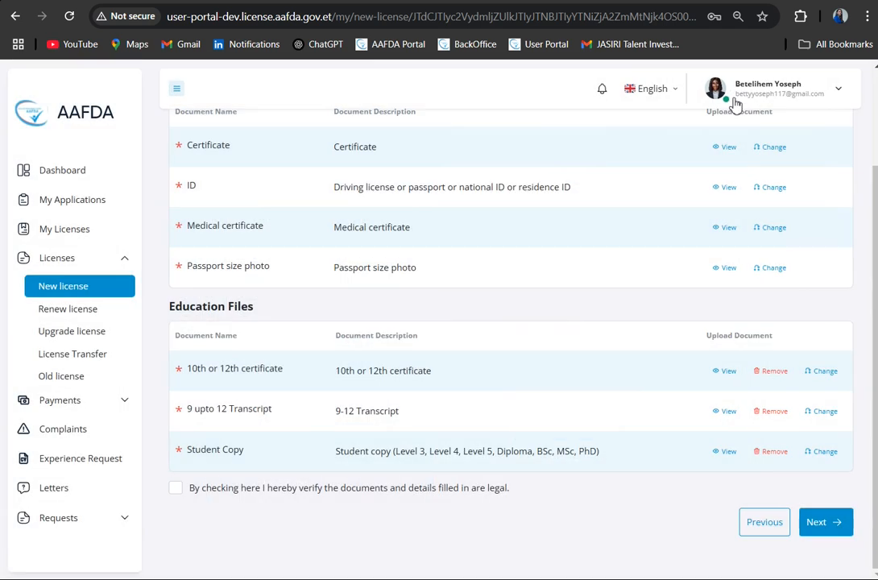
pyautogui.click(825, 377)
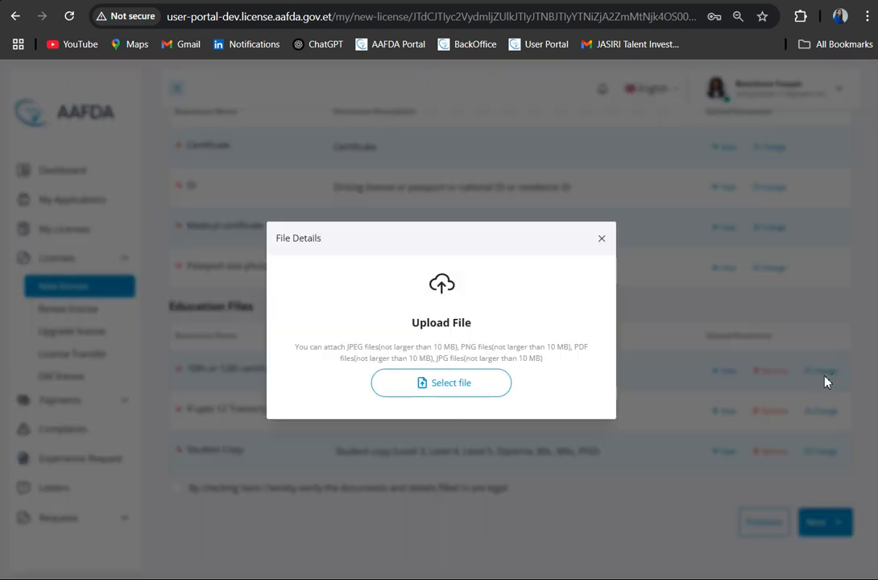
pyautogui.click(460, 393)
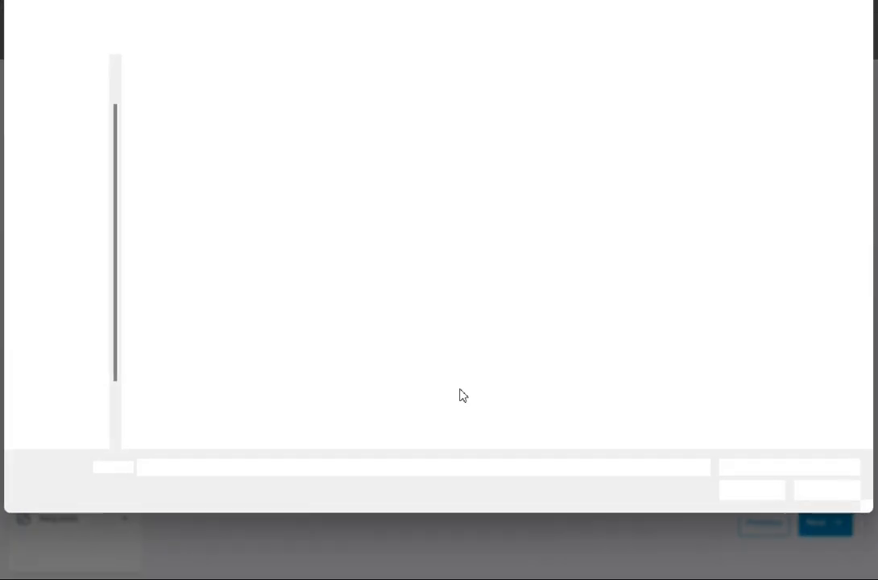
pyautogui.click(335, 129)
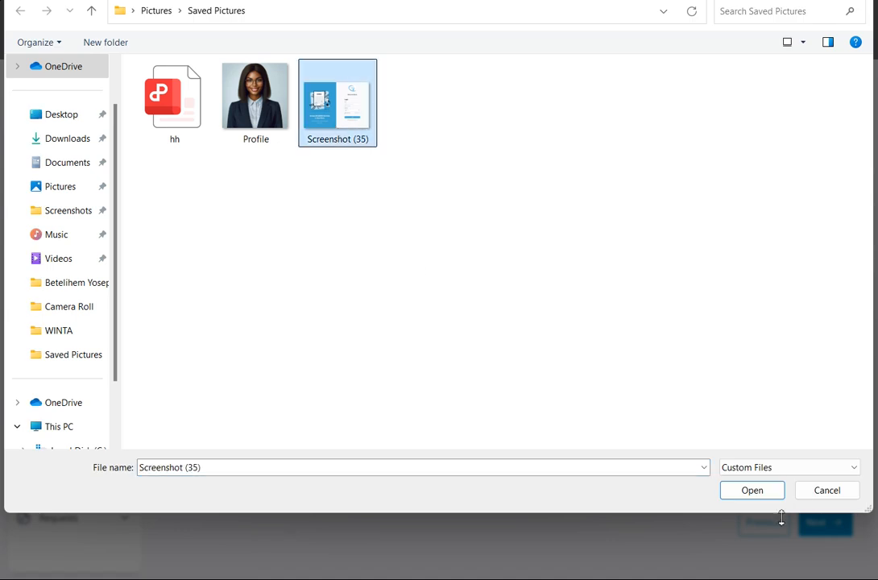
pyautogui.click(753, 490)
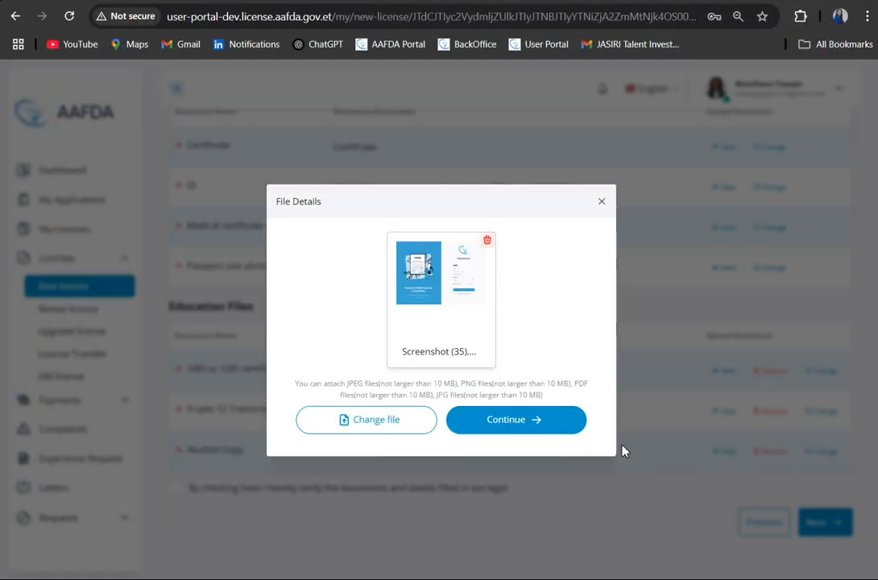
pyautogui.click(526, 421)
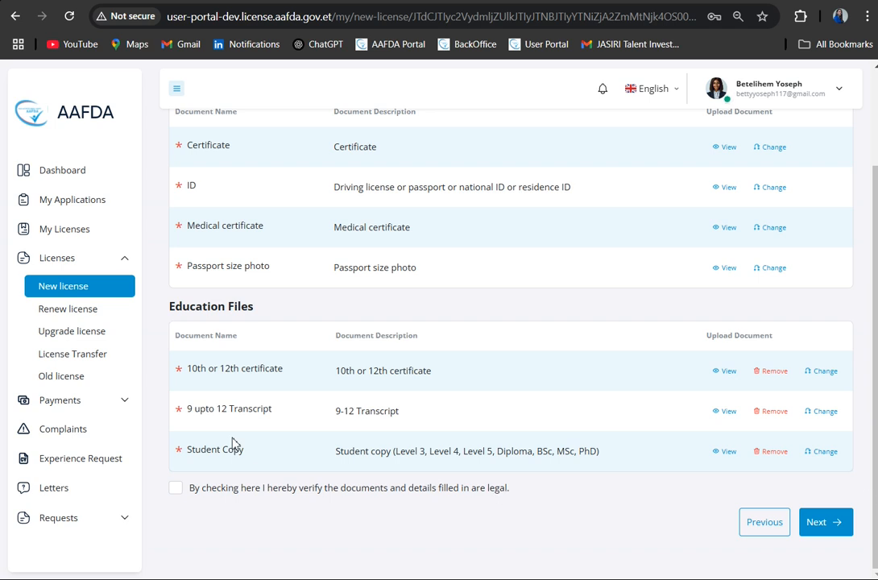
# - Verify that the documents and details are legal, continue to the Review stage and look through all the application data
pyautogui.click(177, 490)
pyautogui.click(833, 525)
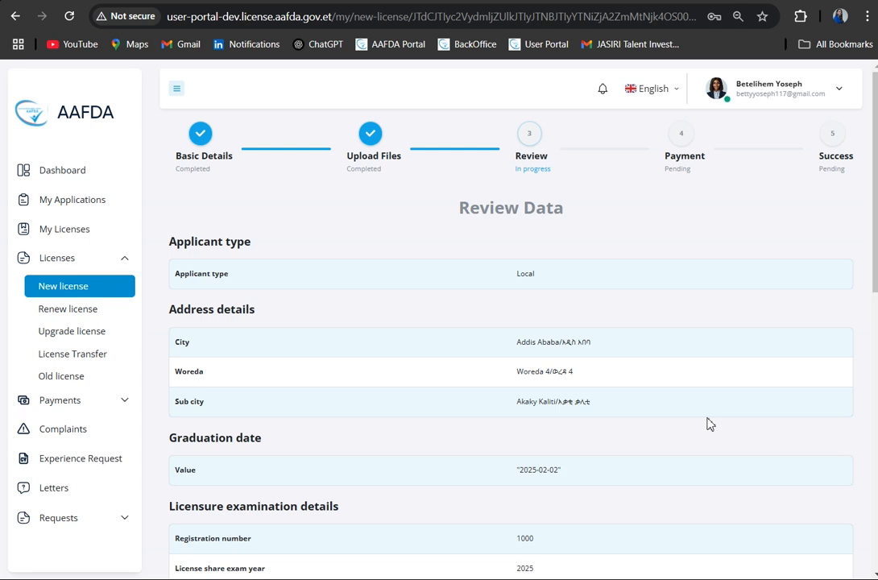
pyautogui.scroll(-1, 697, 384)
pyautogui.scroll(1, 699, 385)
pyautogui.scroll(-2, 698, 384)
pyautogui.scroll(-5, 698, 384)
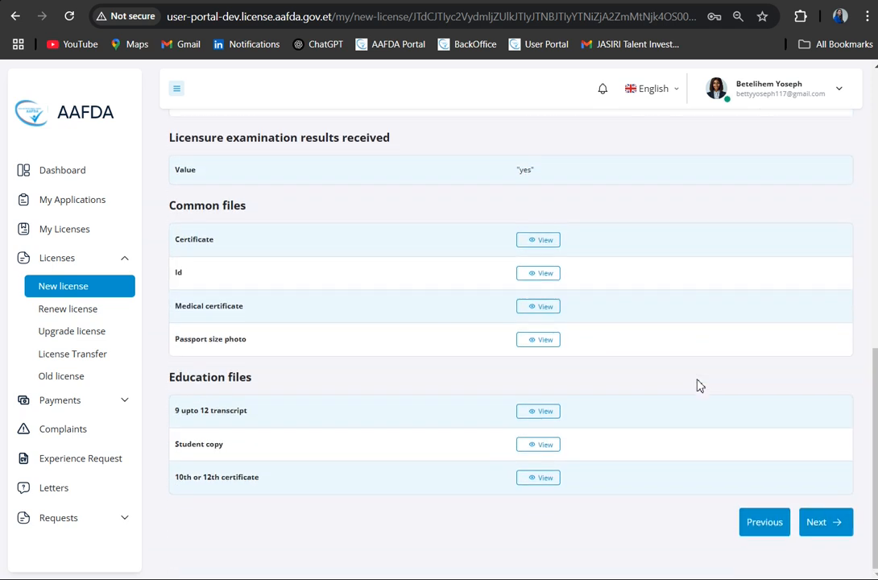
pyautogui.scroll(10, 686, 257)
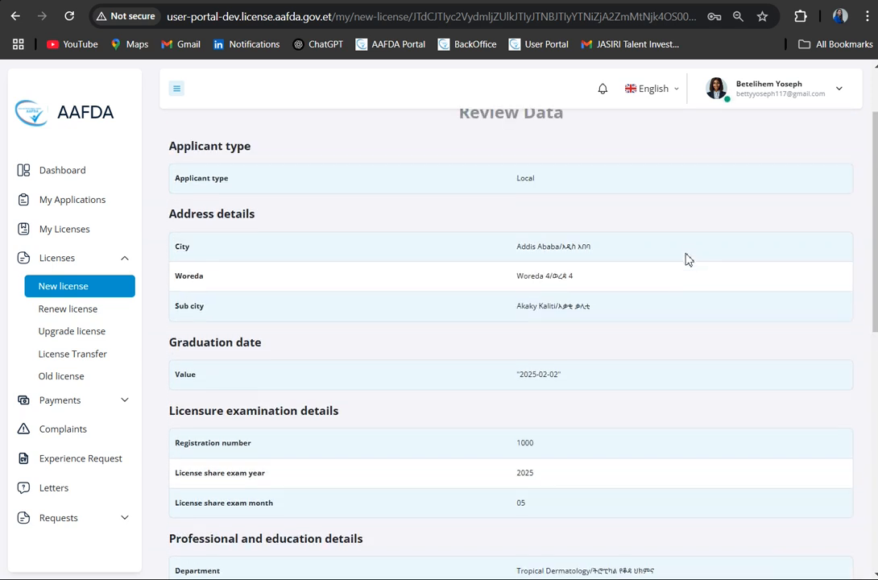
pyautogui.scroll(-5, 686, 258)
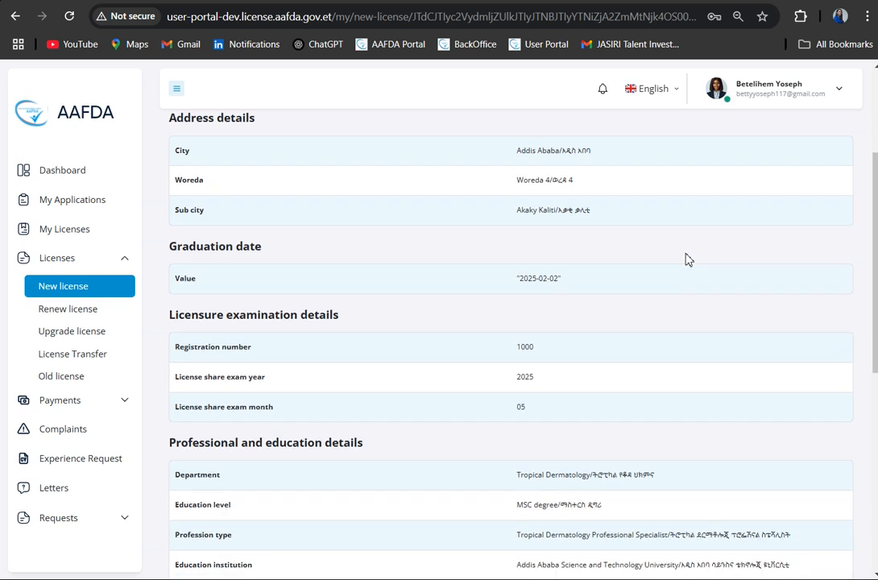
pyautogui.scroll(-4, 687, 259)
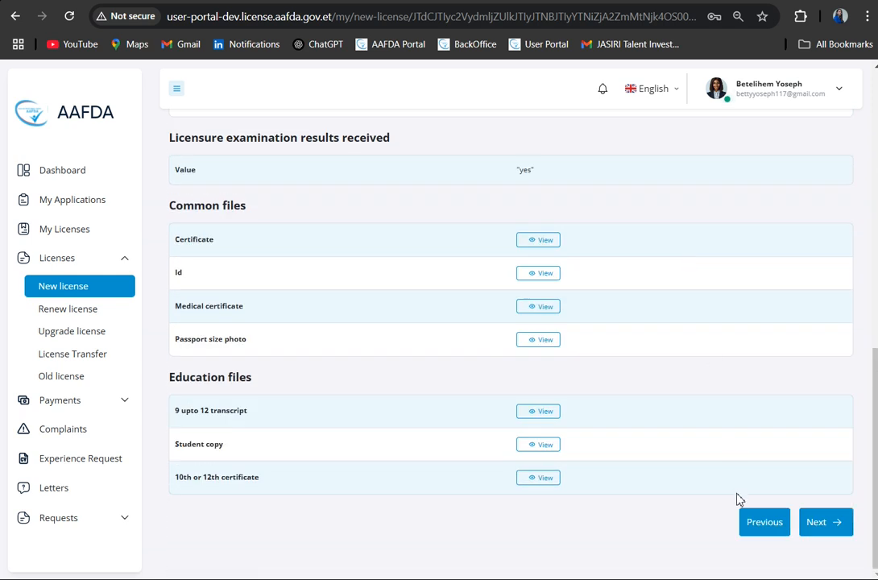
# - Go back to the Upload Files stage, accept the legality declaration again and return to the Review stage
pyautogui.click(750, 523)
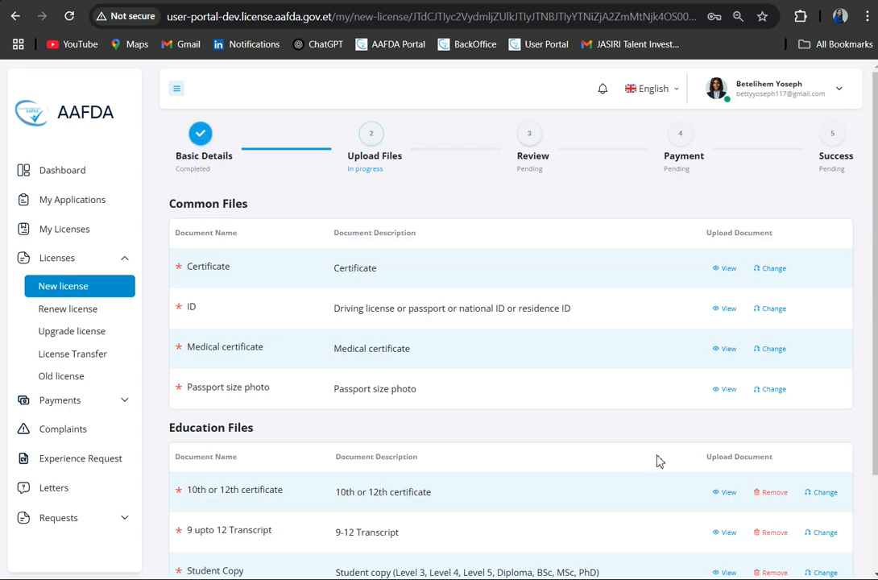
pyautogui.scroll(-2, 657, 461)
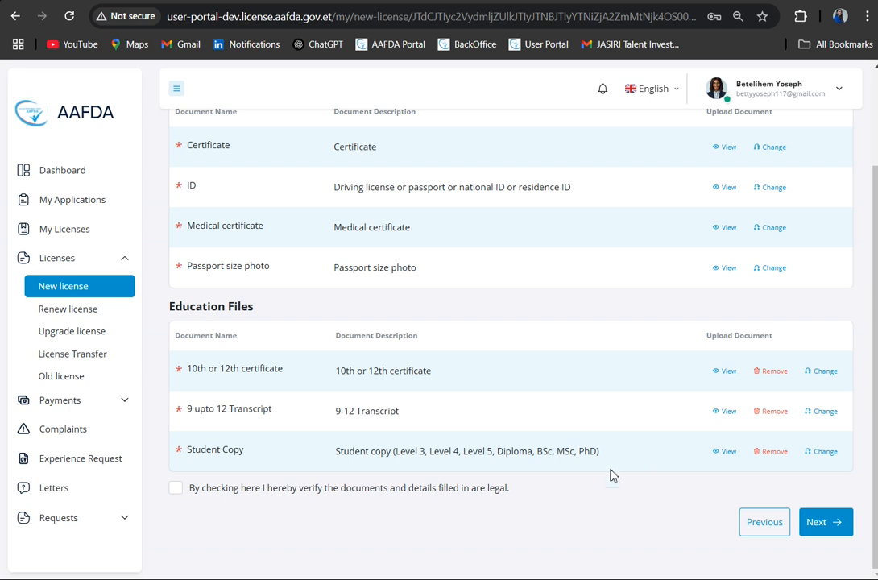
pyautogui.click(176, 489)
pyautogui.click(834, 525)
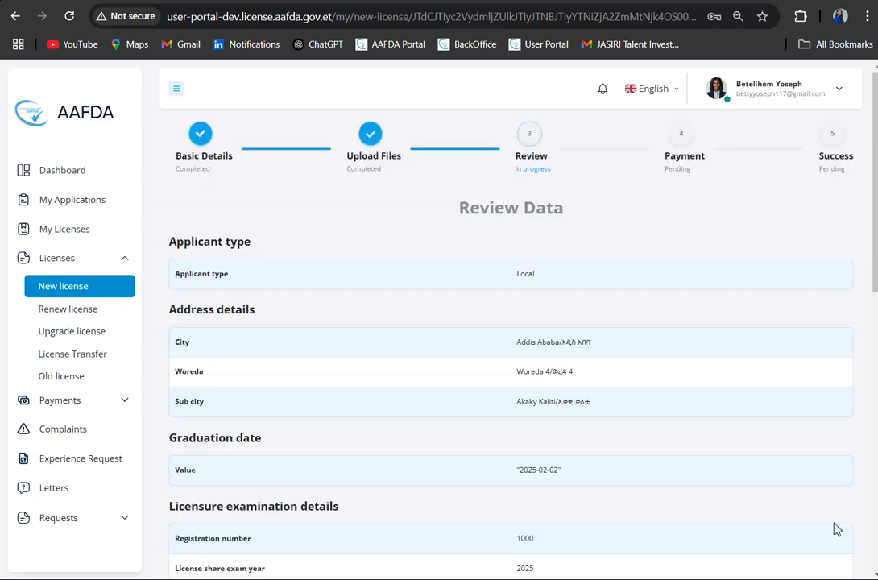
# - Preview the Certificate document under Common files in the review, close it and continue to the Payment stage
pyautogui.scroll(-4, 601, 399)
pyautogui.scroll(-5, 601, 399)
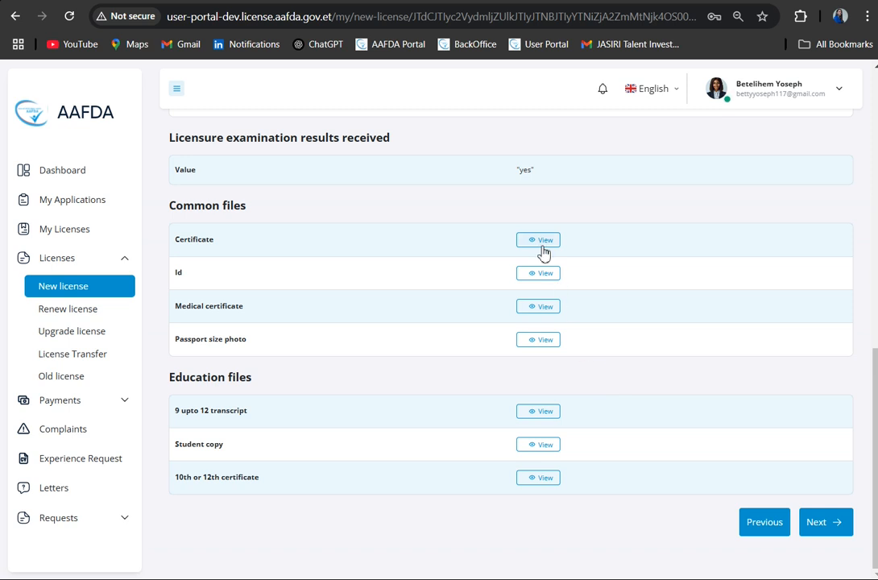
pyautogui.click(542, 248)
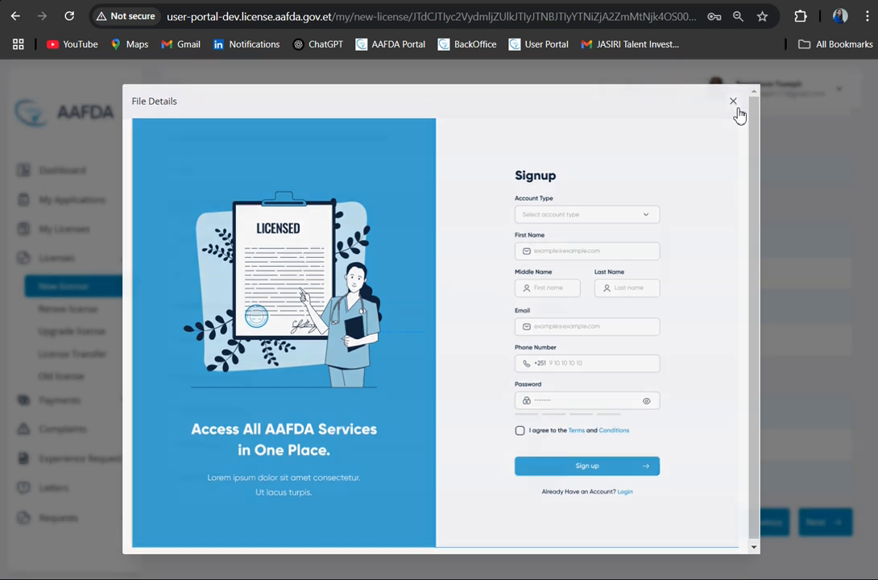
pyautogui.click(733, 103)
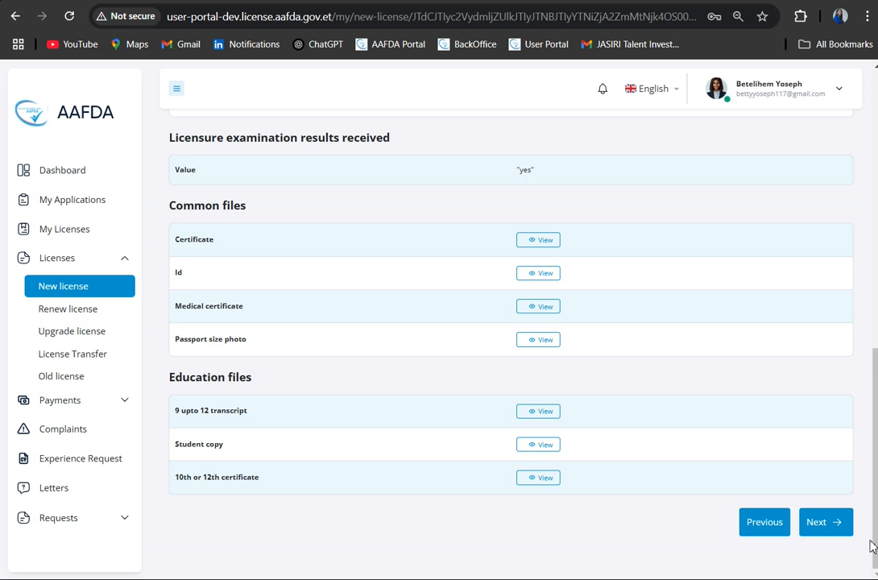
pyautogui.click(827, 524)
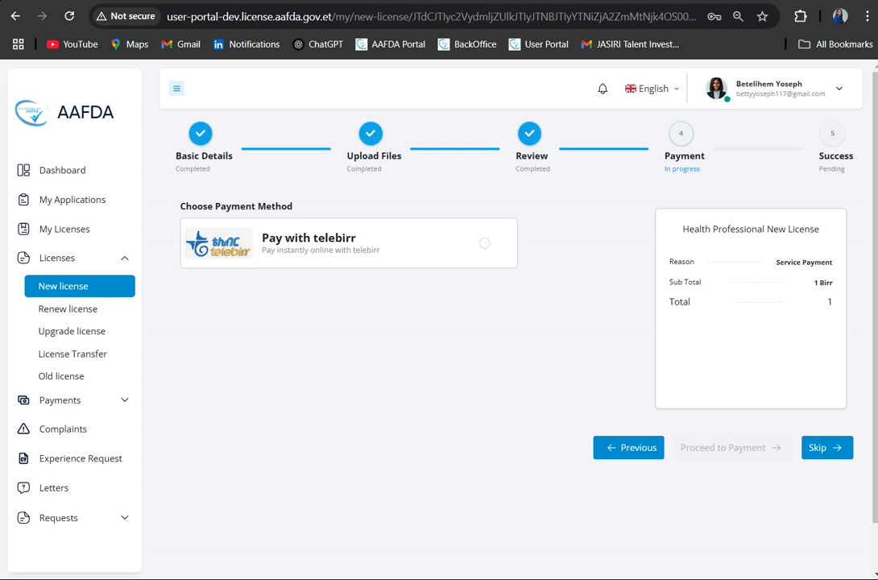
# - Choose telebirr as the payment method, confirm being a resident of Addis Ababa and proceed to payment
pyautogui.click(483, 244)
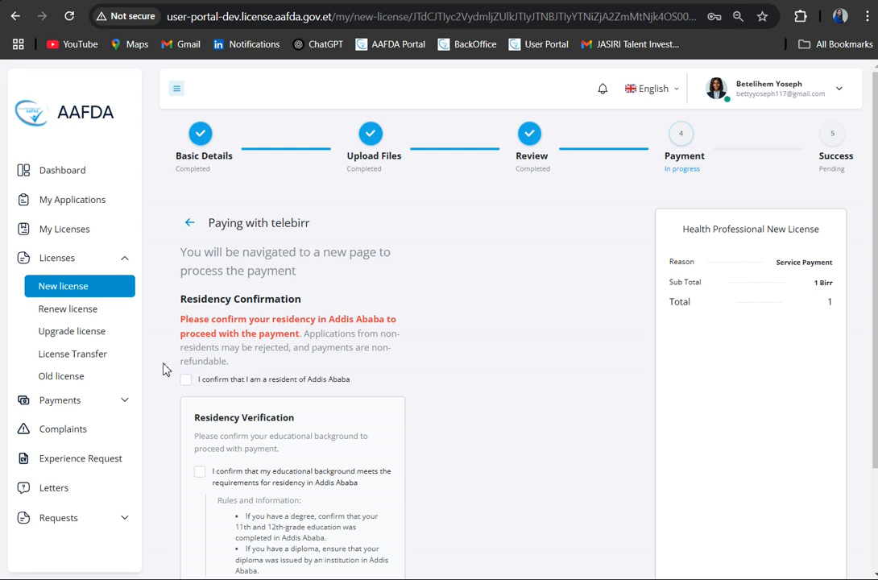
pyautogui.click(188, 382)
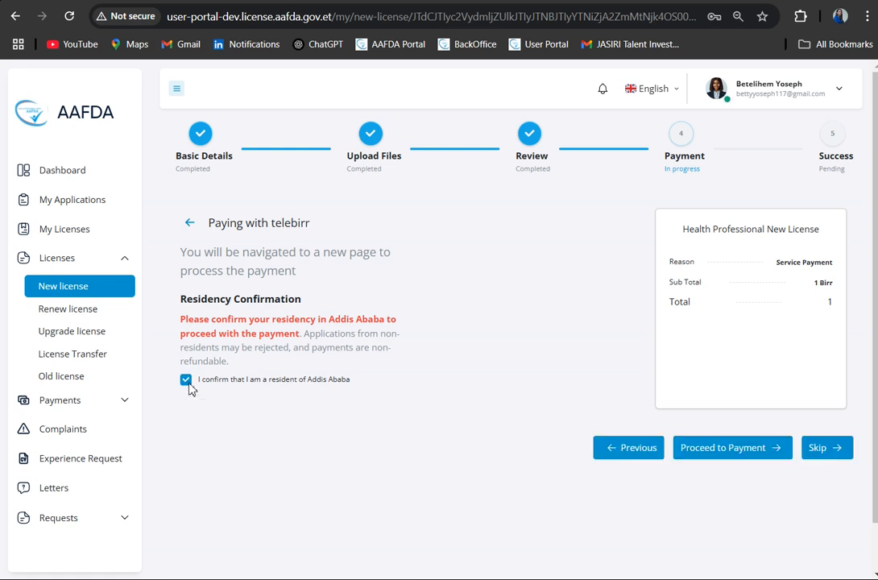
pyautogui.click(187, 380)
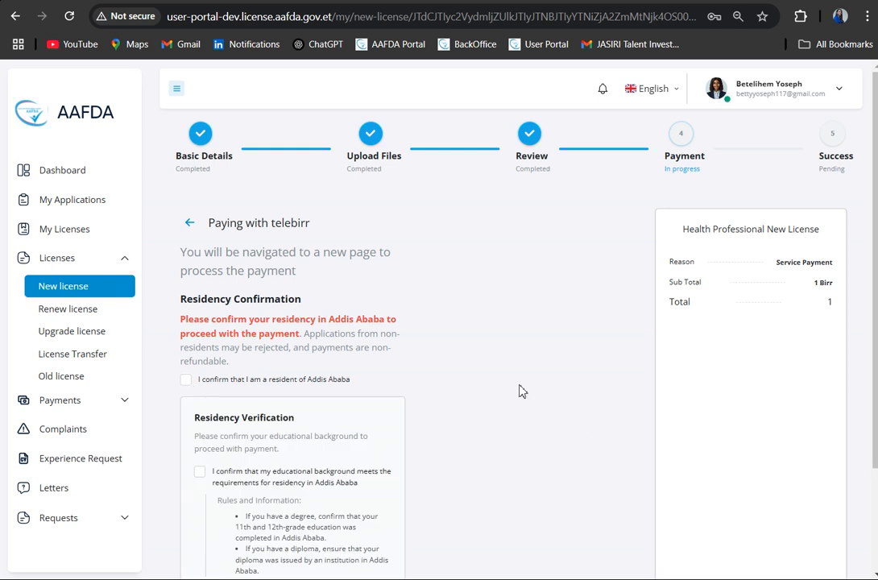
pyautogui.scroll(-2, 520, 389)
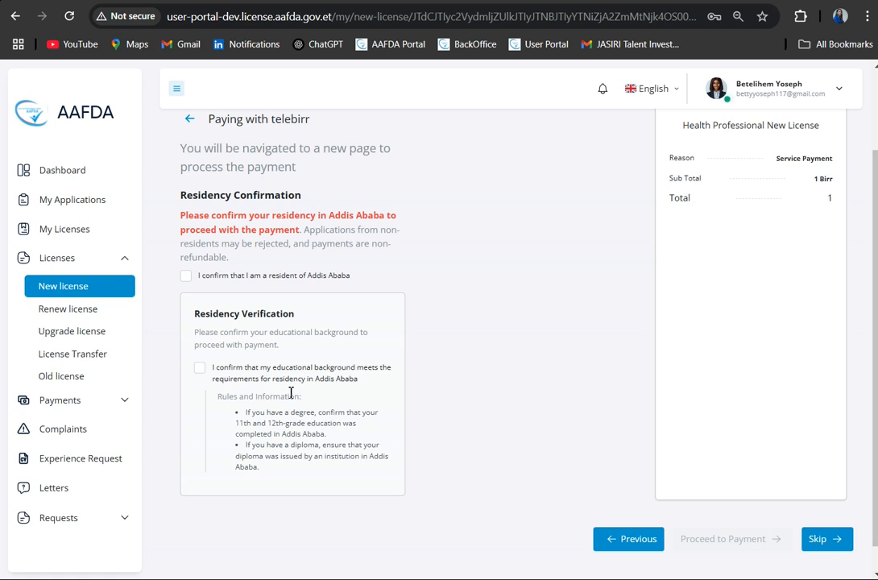
pyautogui.click(186, 277)
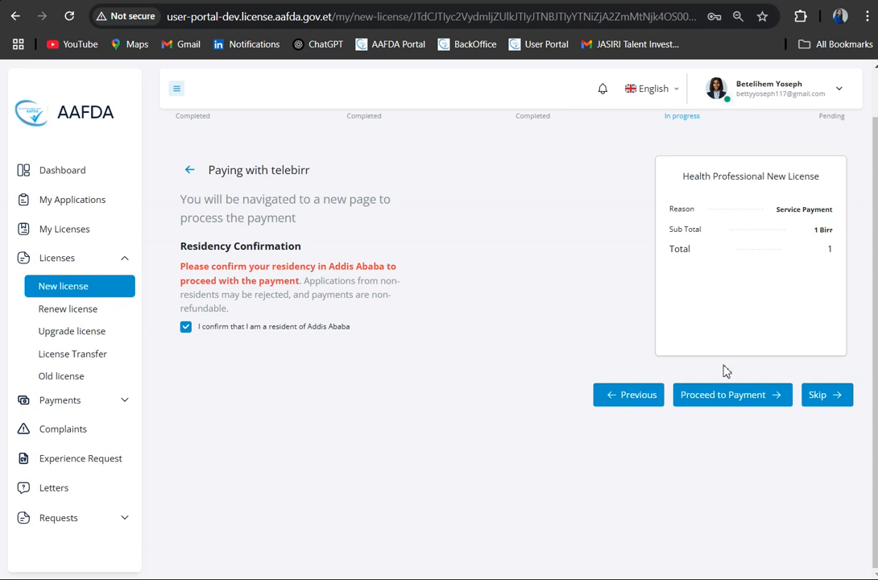
pyautogui.click(722, 403)
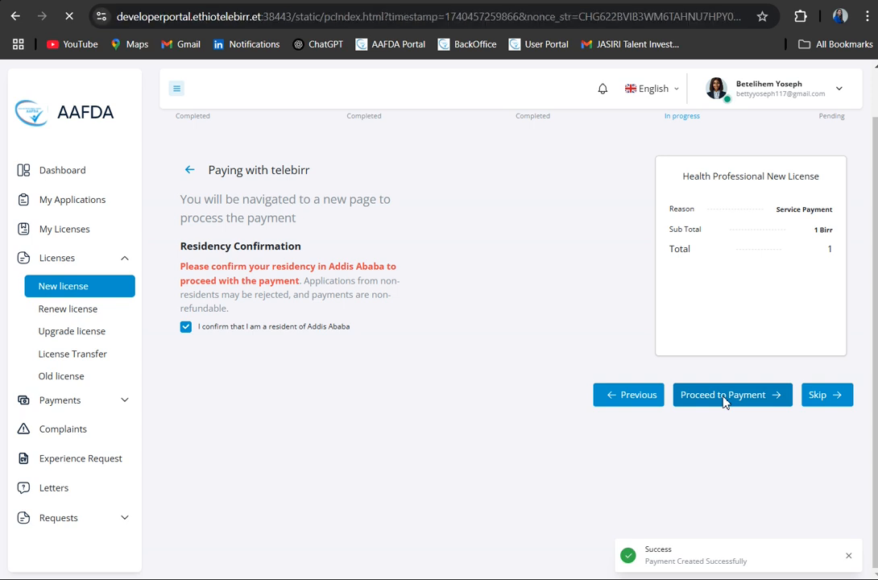
# - Try the account login payment option by entering a phone number as the MSISDN and selecting the SMS verification code field
pyautogui.scroll(-3, 543, 361)
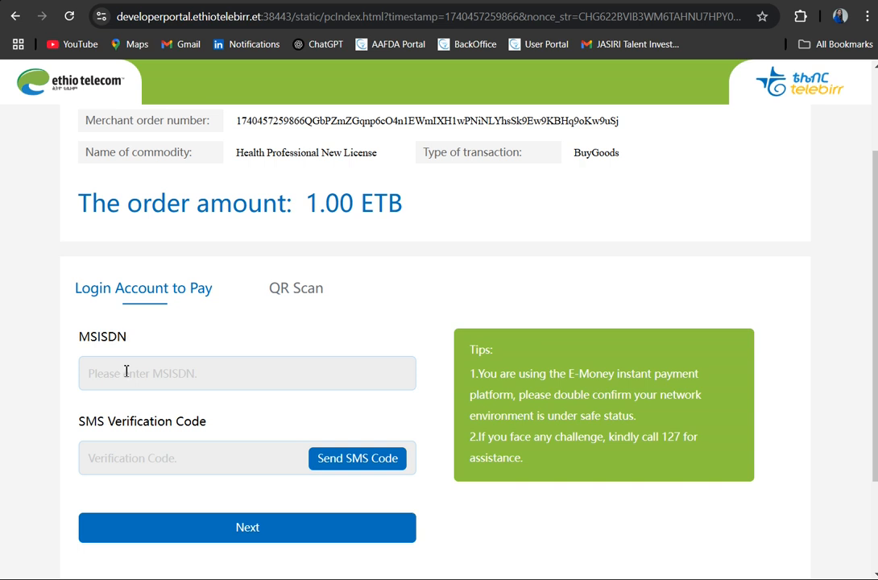
pyautogui.write('0909090909')
pyautogui.click(204, 461)
# - Pay the 1.00 ETB order with the QR Scan option and return to the merchant
pyautogui.click(316, 291)
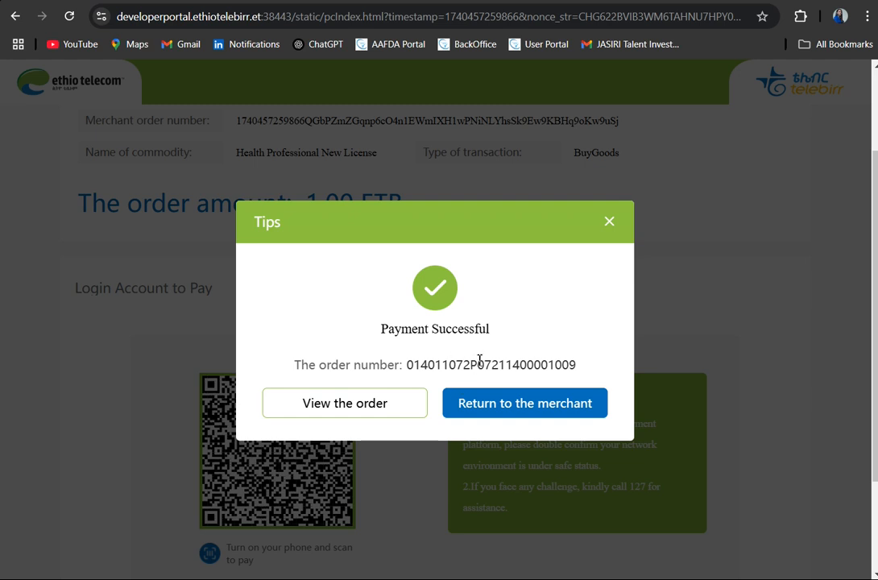
pyautogui.click(551, 410)
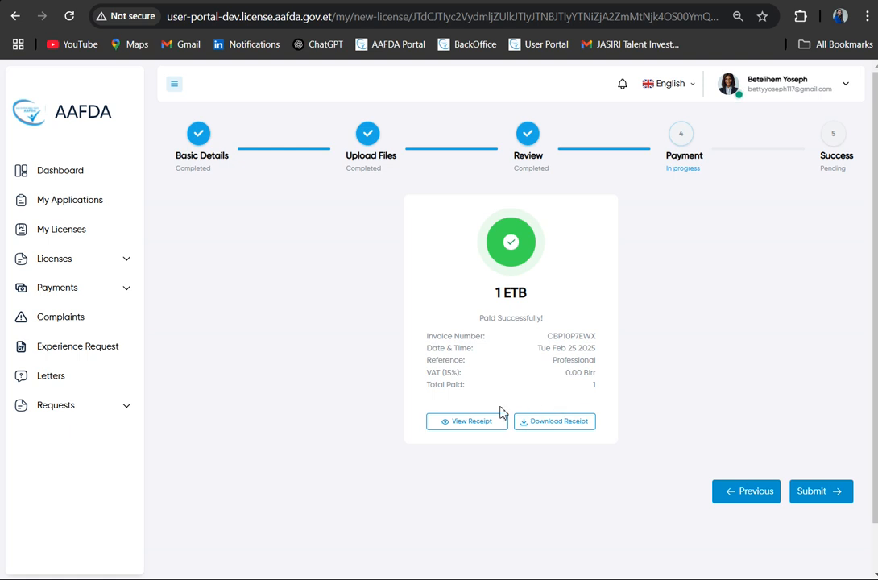
# - View the payment receipt, close it and submit the new license application
pyautogui.click(467, 422)
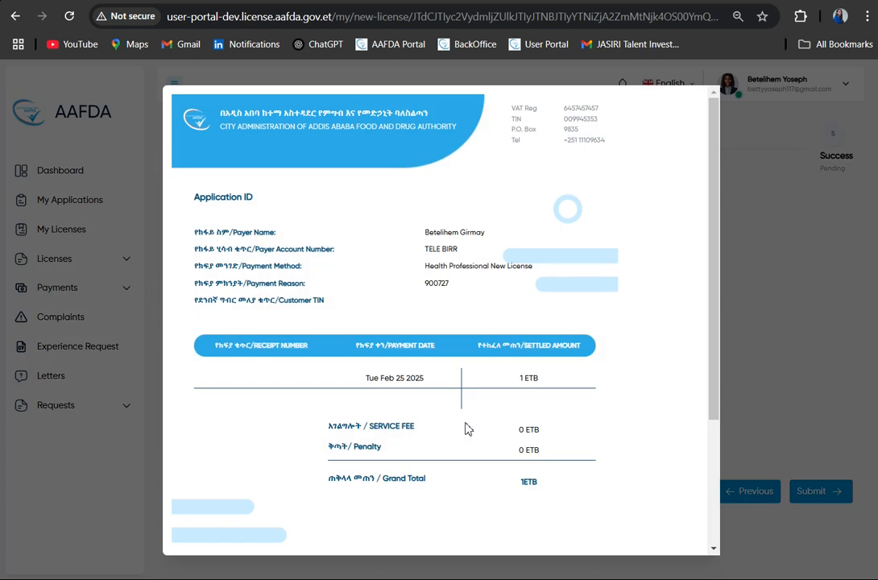
pyautogui.scroll(-3, 560, 432)
pyautogui.click(777, 339)
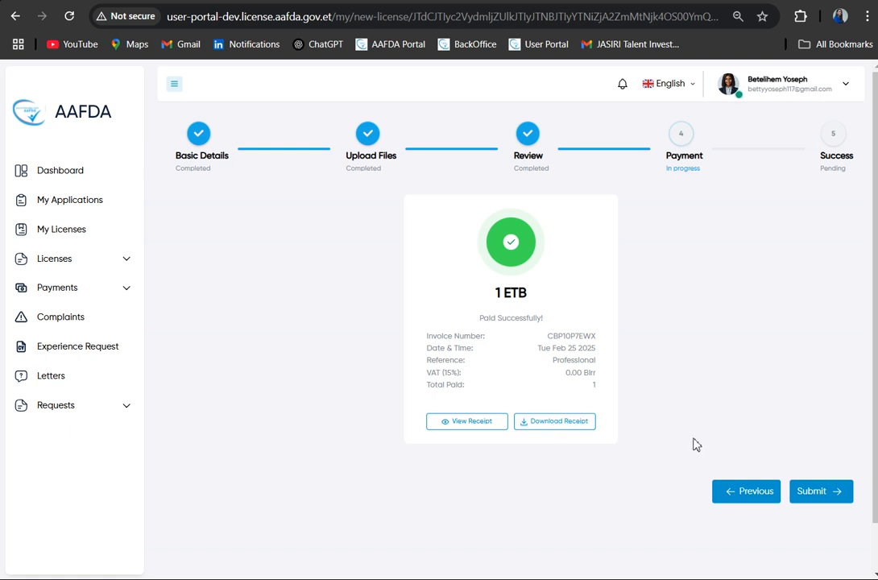
pyautogui.click(816, 493)
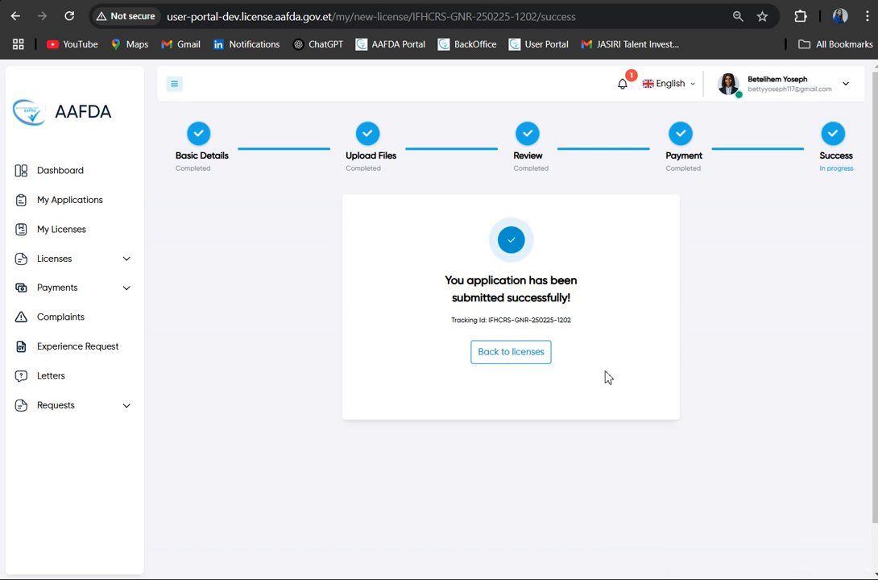
# - Highlight the tracking ID, then match it to the Tropical Dermatology Professional Specialist entry in My Applications and examine its status
pyautogui.moveTo(489, 322); pyautogui.dragTo(588, 320)
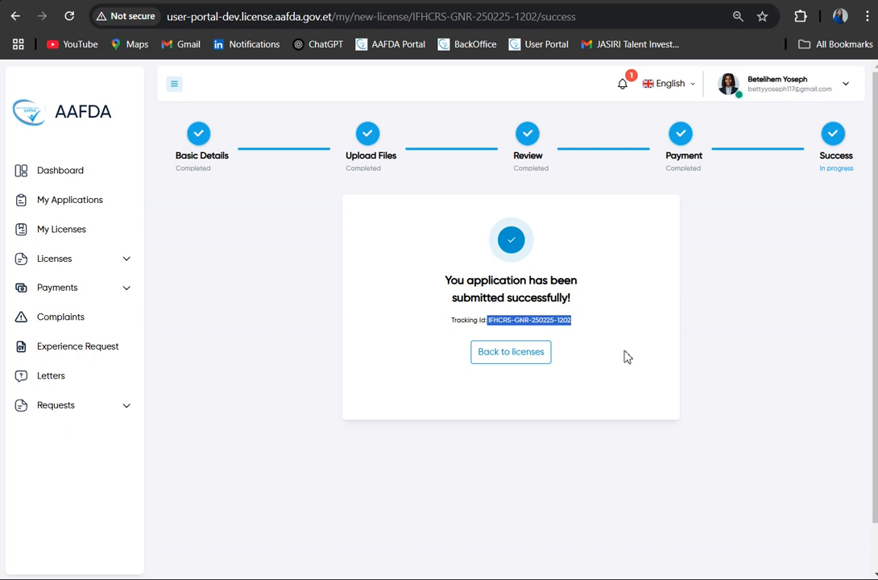
pyautogui.click(101, 206)
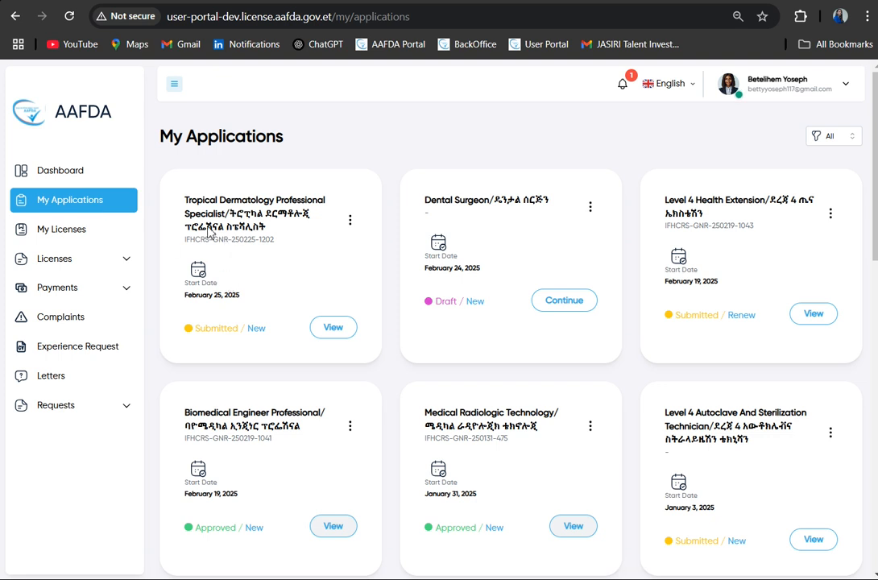
pyautogui.moveTo(185, 240); pyautogui.dragTo(280, 245)
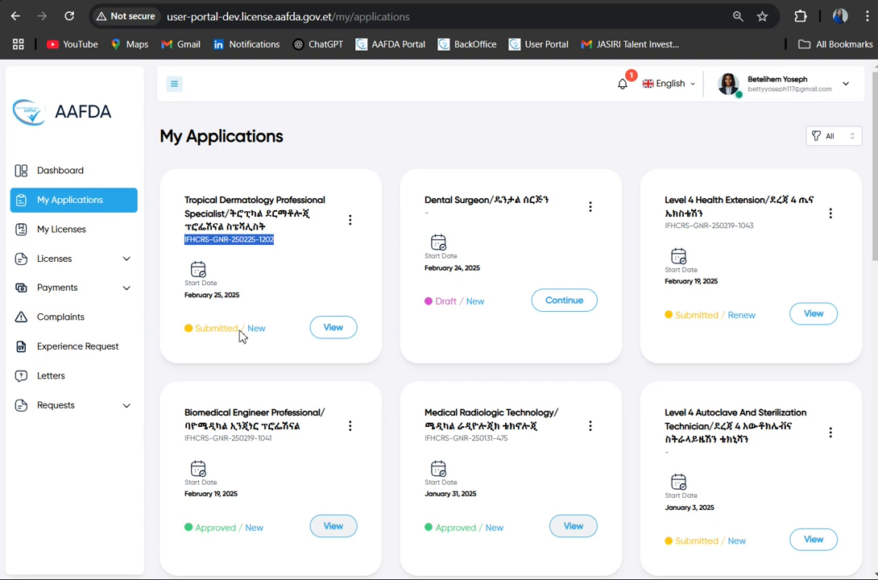
pyautogui.moveTo(269, 334); pyautogui.dragTo(196, 333)
pyautogui.click(308, 284)
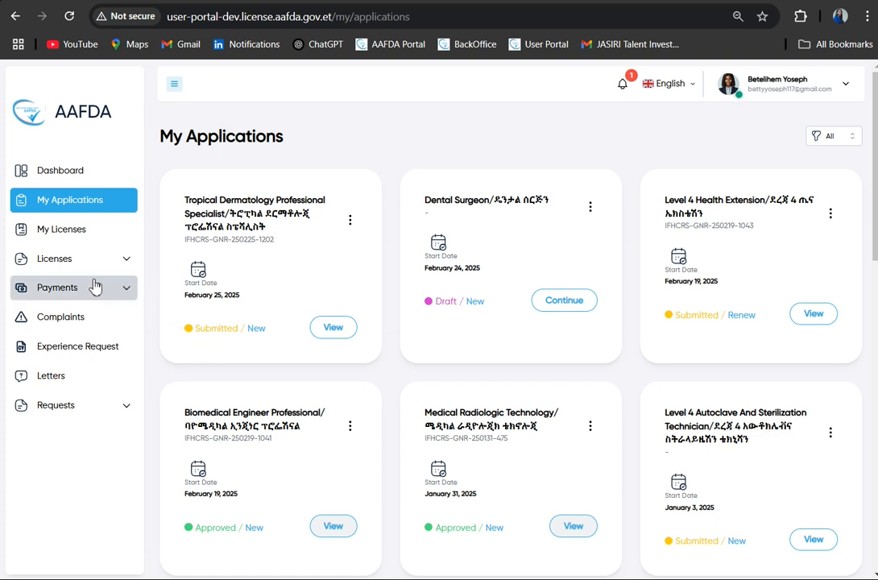
# - View the Medical Radiologic Technology license in My Licenses as a PDF and close the certificate
pyautogui.click(78, 234)
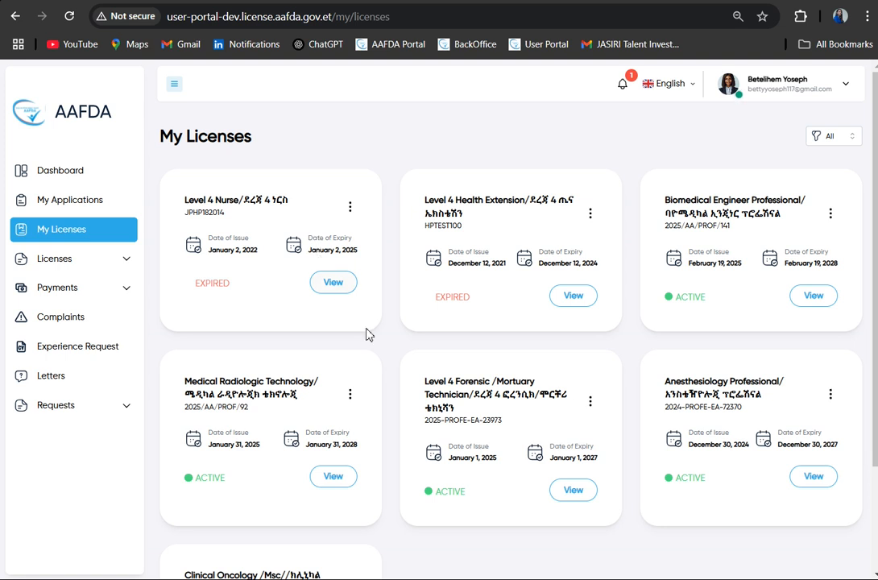
pyautogui.scroll(-1, 406, 403)
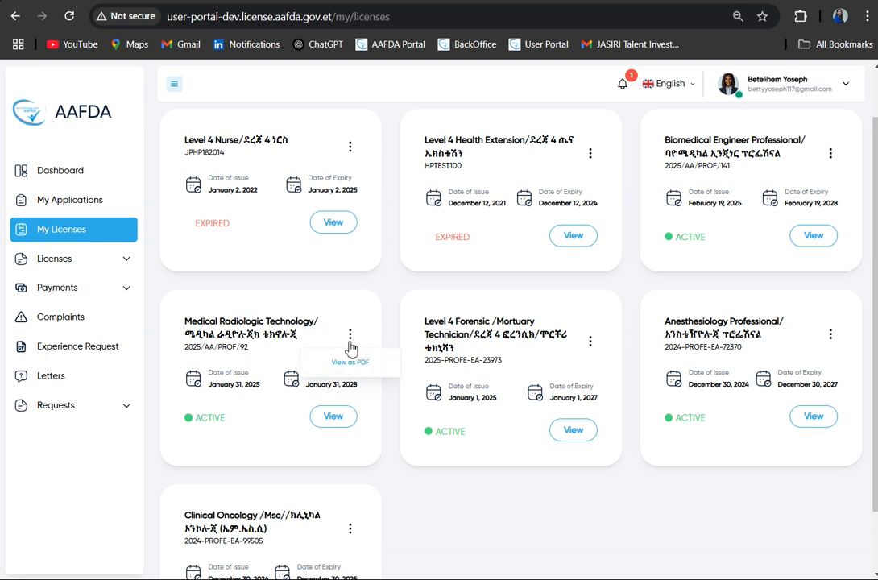
pyautogui.click(380, 367)
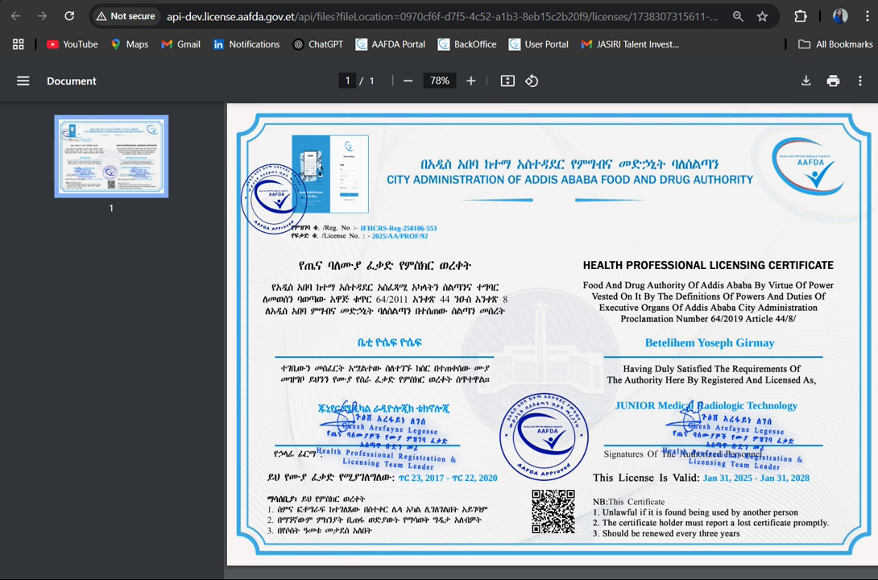
pyautogui.hotkey('ctrl', 'w')
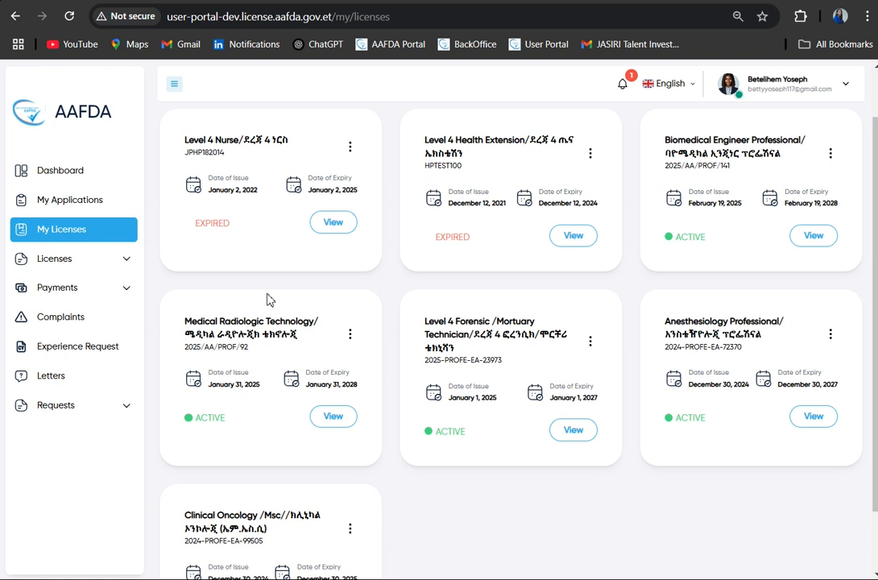
# - Open the Old license search, choose AAFDA License and enable using the full name instead of the phone number
pyautogui.click(67, 268)
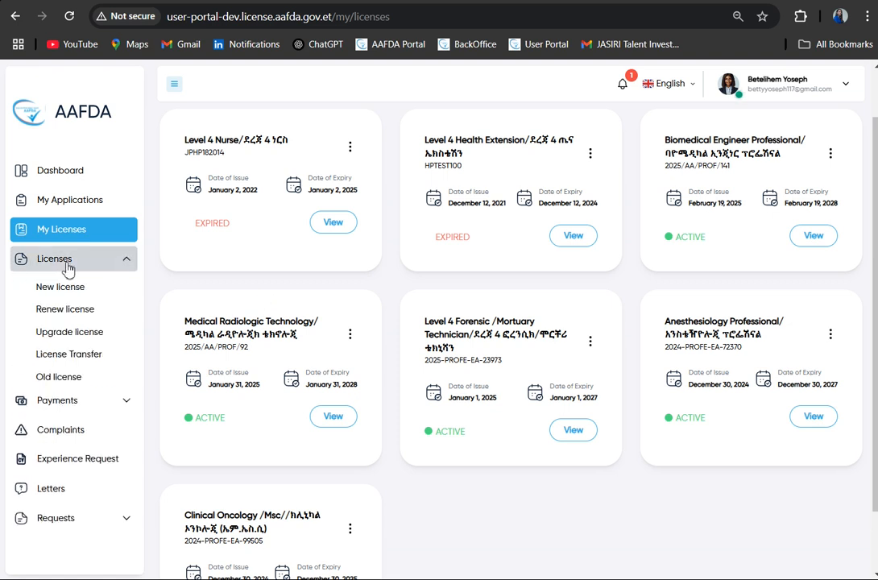
pyautogui.click(62, 382)
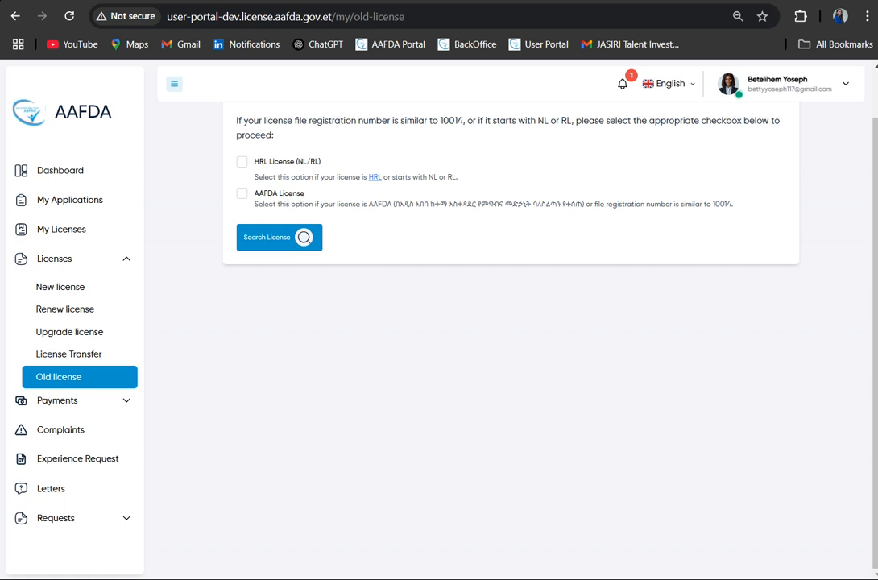
pyautogui.scroll(1, 422, 338)
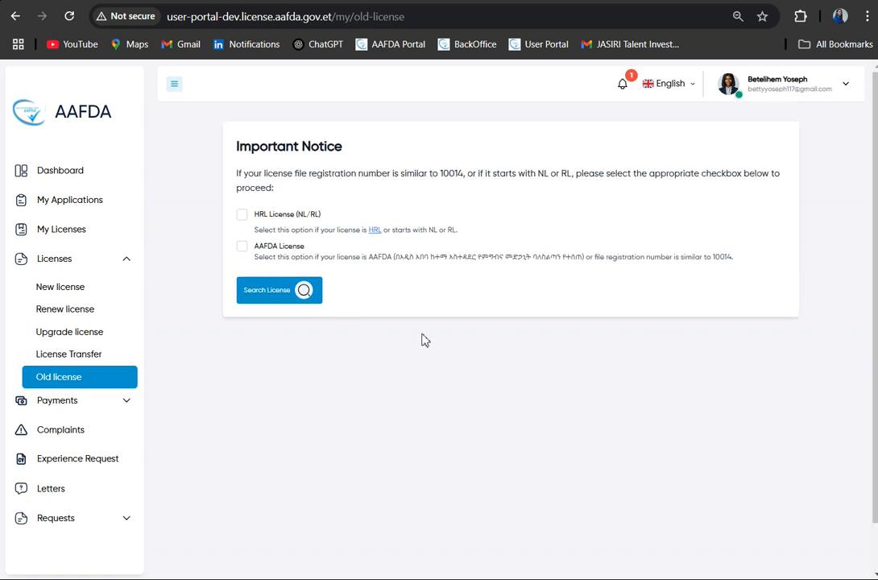
pyautogui.click(242, 248)
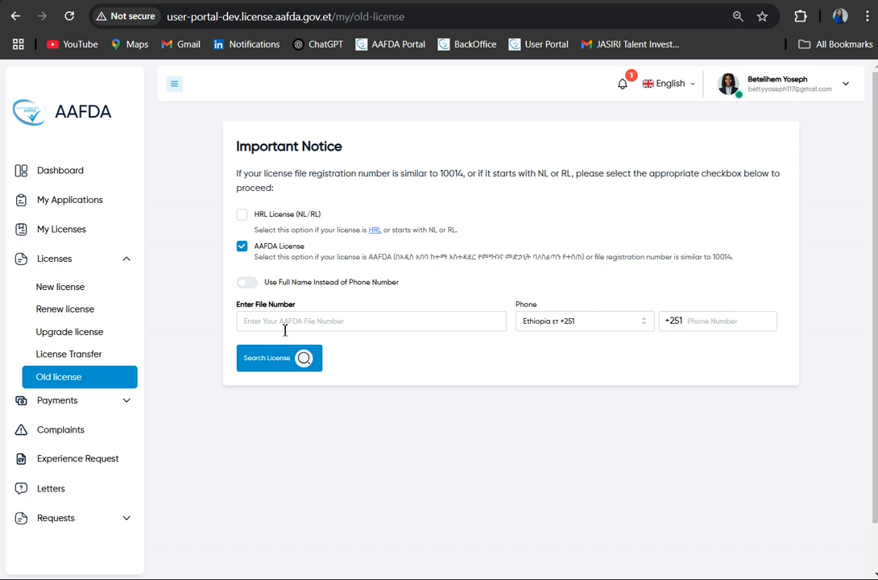
pyautogui.click(253, 287)
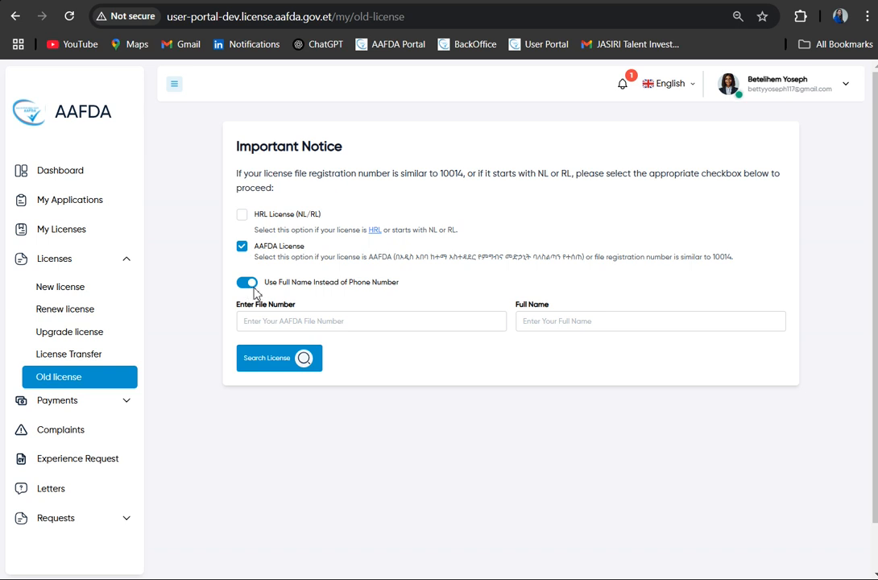
pyautogui.click(255, 289)
pyautogui.click(255, 289)
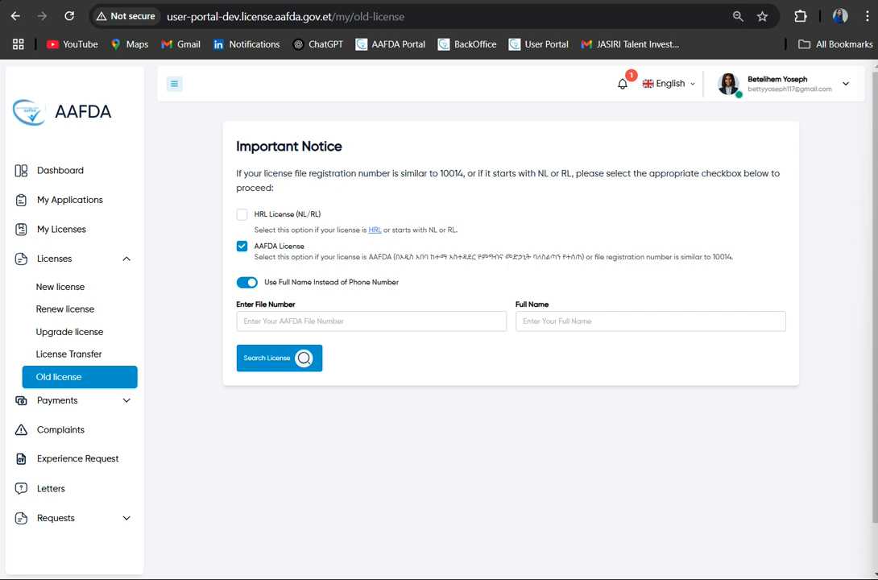
# - Try to find the old license by entering the applicant's full name and AAFDA file number and running the search
pyautogui.click(547, 323)
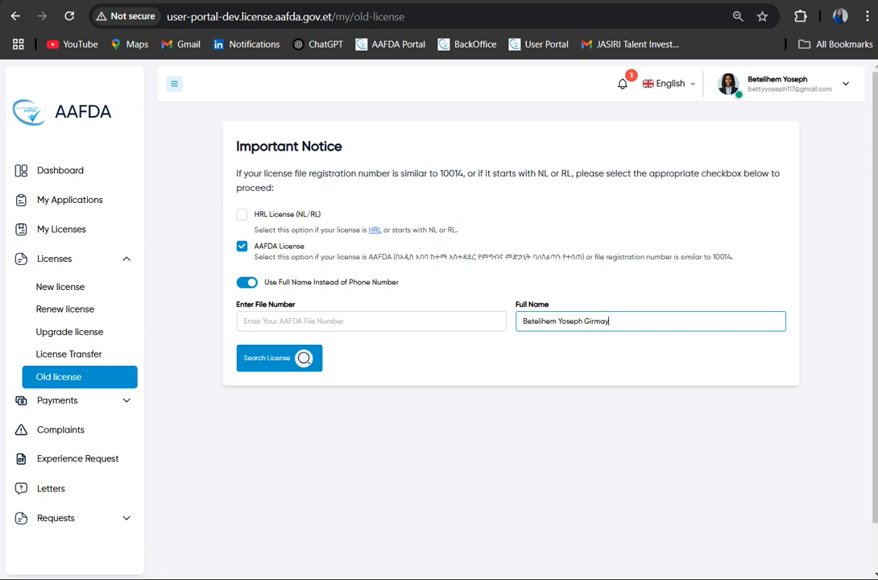
pyautogui.hotkey('alt', 'Tab')
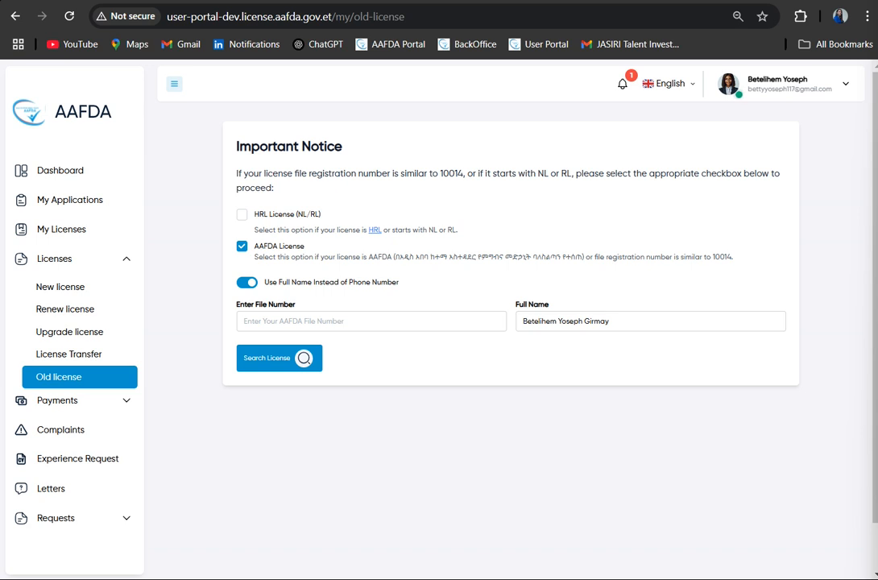
pyautogui.click(263, 323)
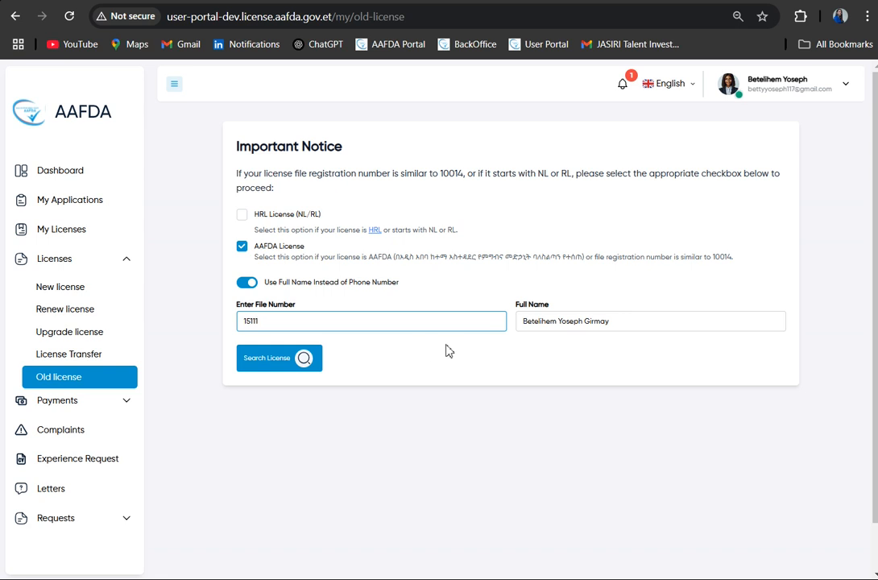
pyautogui.click(301, 360)
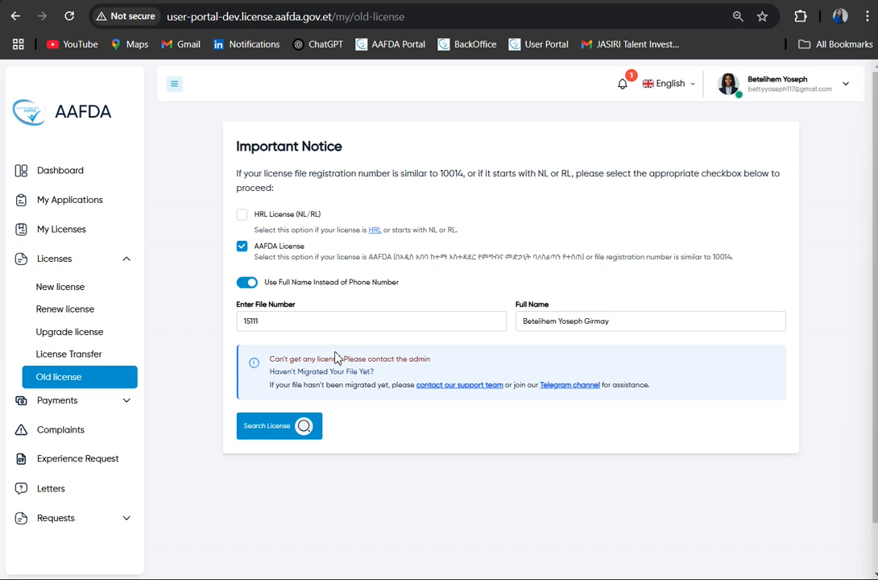
# - Replace the file number and the full name with the corrected ones and search for the old license again
pyautogui.moveTo(278, 321); pyautogui.dragTo(224, 322)
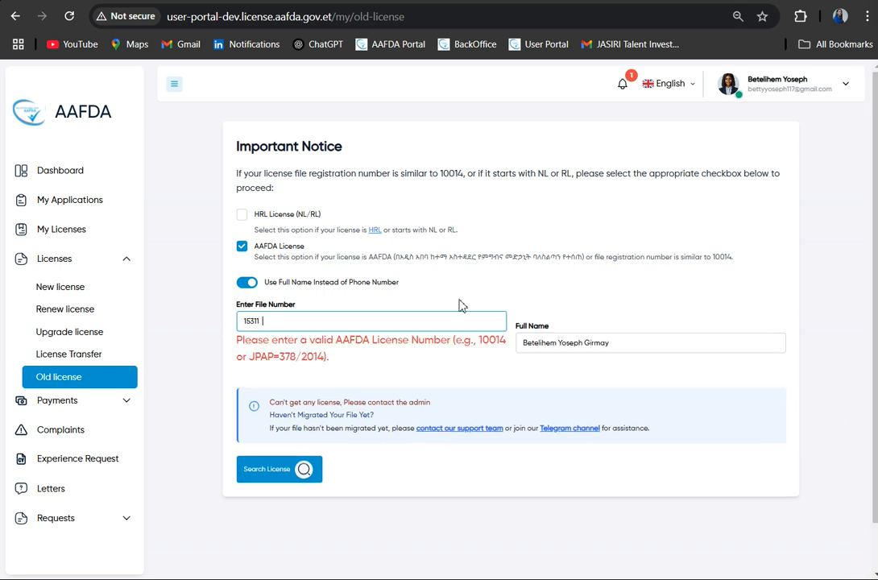
pyautogui.moveTo(631, 342); pyautogui.dragTo(548, 344)
pyautogui.press('BackSpace')
pyautogui.click(289, 321)
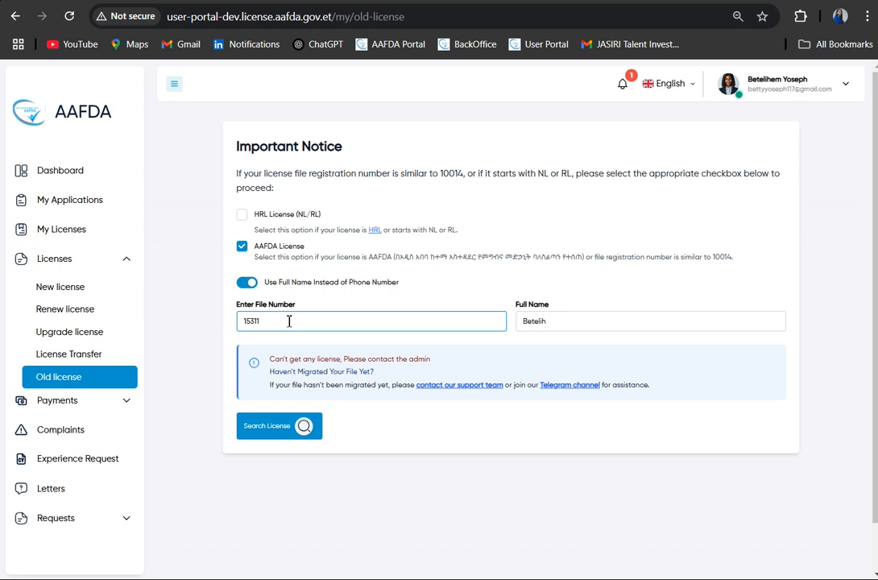
pyautogui.click(583, 324)
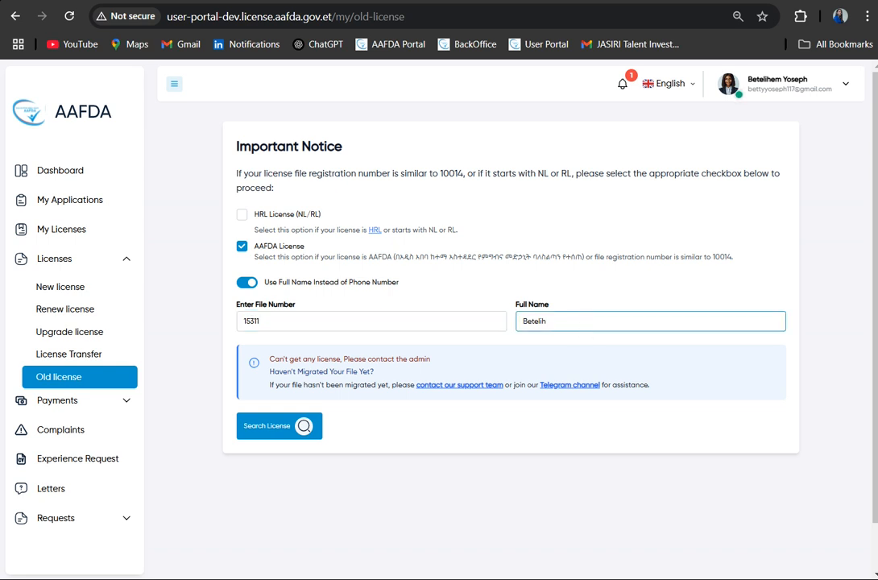
pyautogui.write('em Betelihem Betelihem')
pyautogui.click(296, 433)
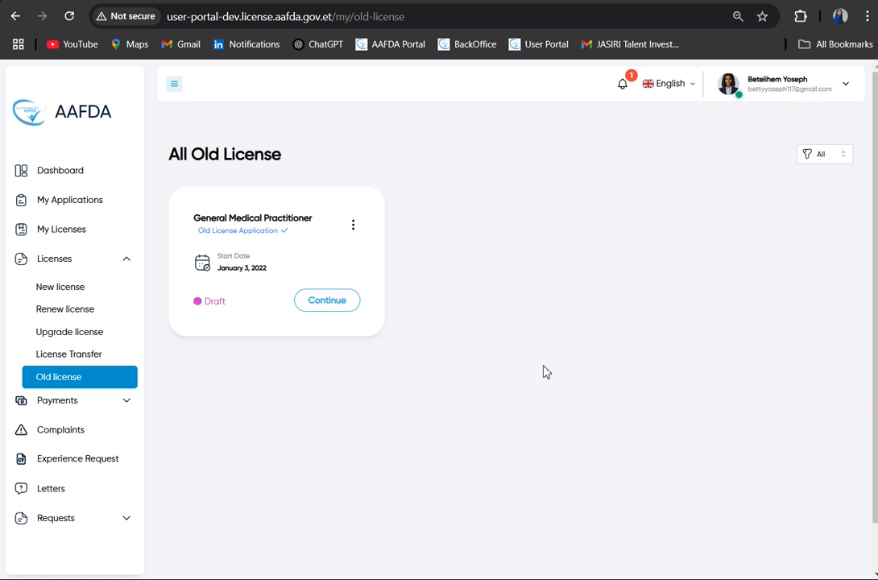
# - Continue the General Medical Practitioner draft and set the city to Addis Ababa, sub city to Bole and woreda to Woreda 4
pyautogui.click(322, 301)
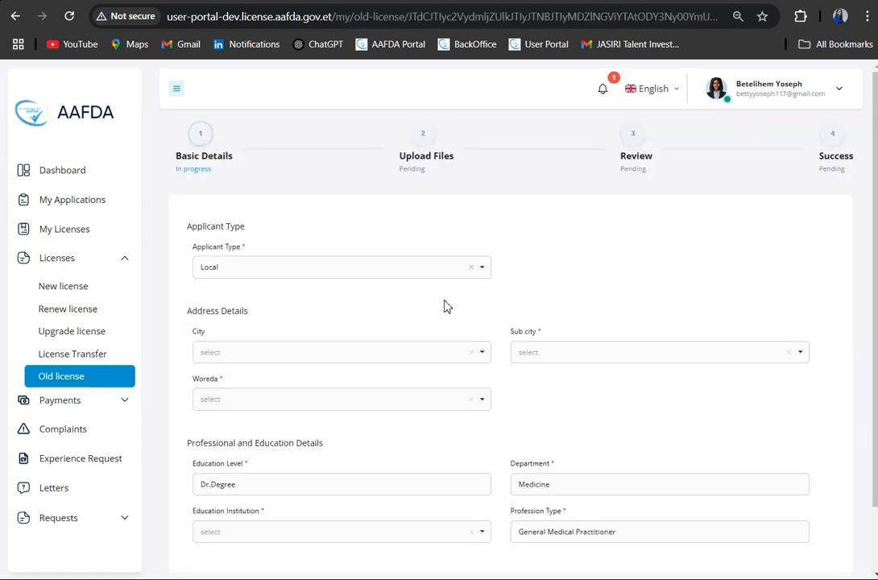
pyautogui.scroll(-1, 441, 290)
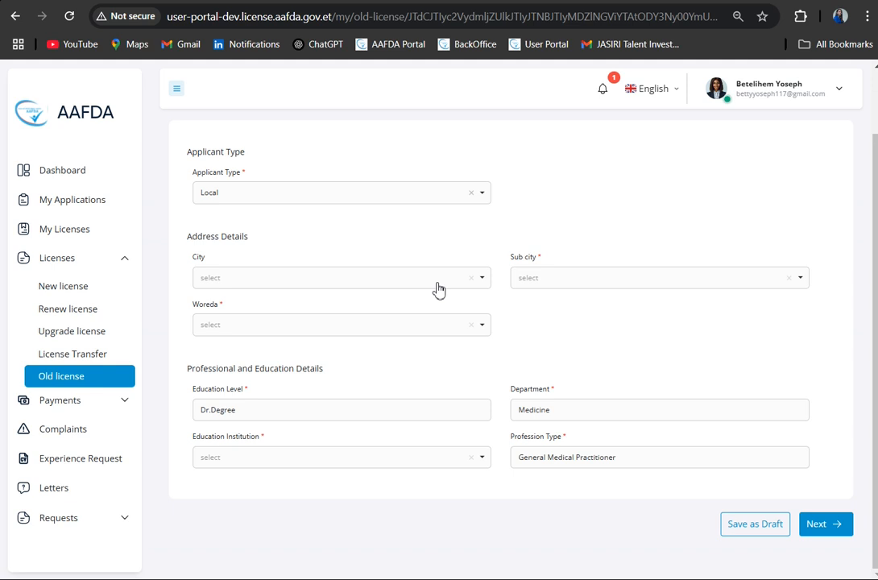
pyautogui.click(439, 278)
pyautogui.click(350, 327)
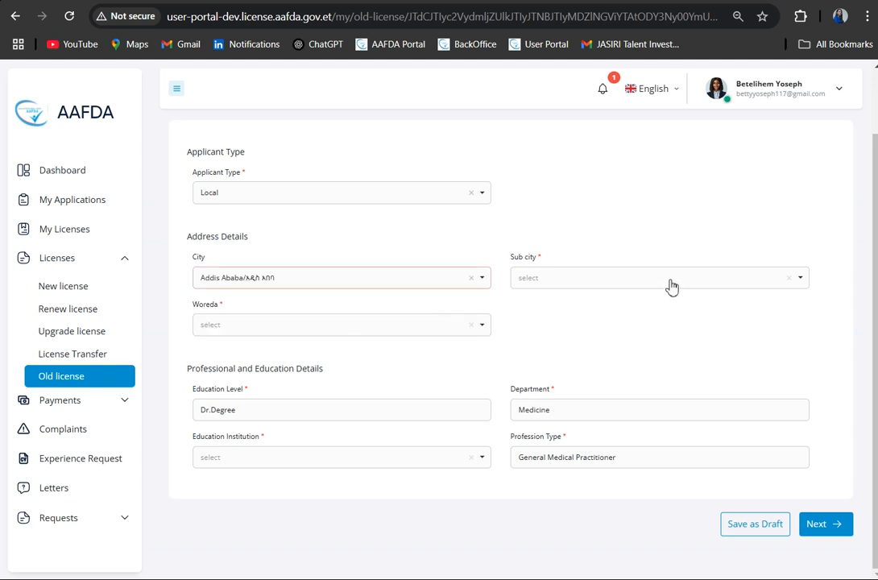
pyautogui.click(672, 286)
pyautogui.click(584, 368)
pyautogui.click(417, 331)
pyautogui.click(374, 394)
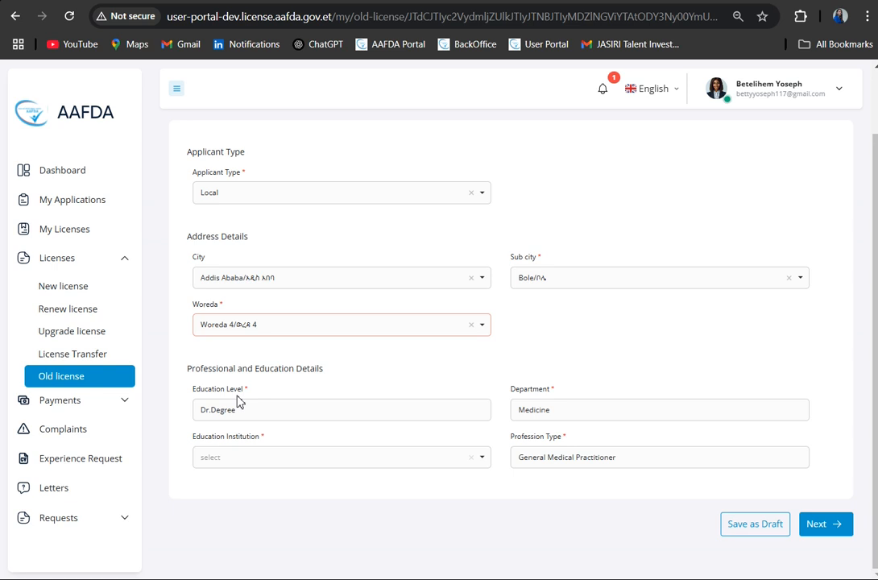
# - Set the education institution to Addis Ababa Science and Technology University and proceed to the Upload Files stage
pyautogui.click(435, 466)
pyautogui.click(348, 537)
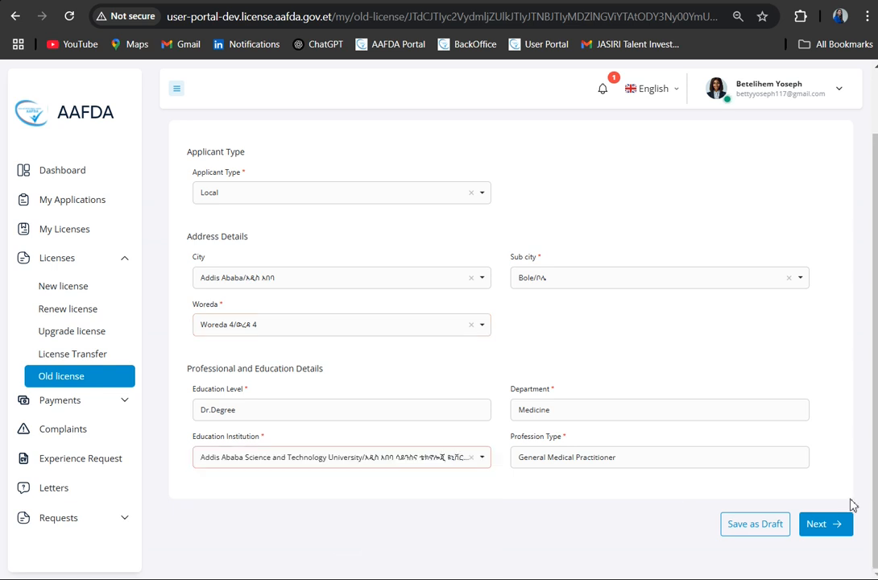
pyautogui.click(842, 528)
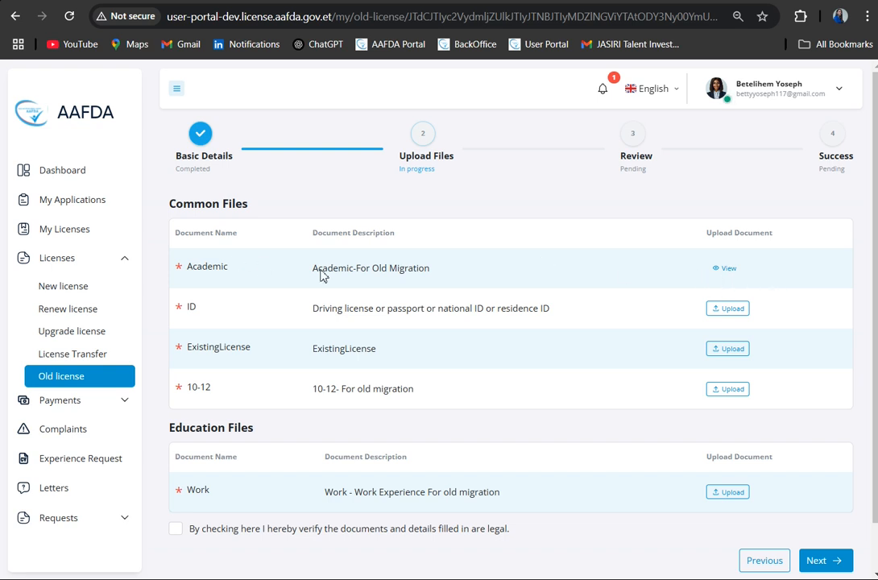
# - Upload the Screenshot (35) image as the ID document under Common Files
pyautogui.click(727, 307)
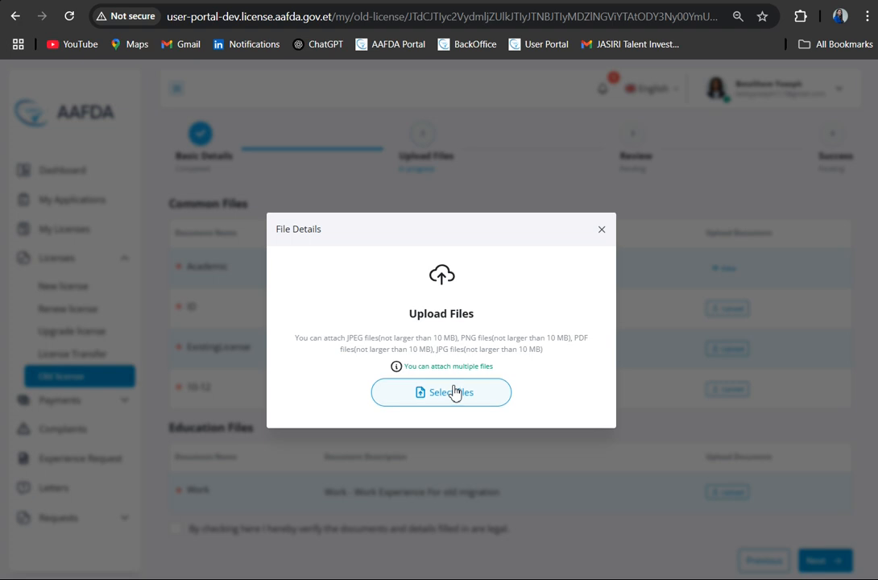
pyautogui.click(456, 391)
pyautogui.click(327, 143)
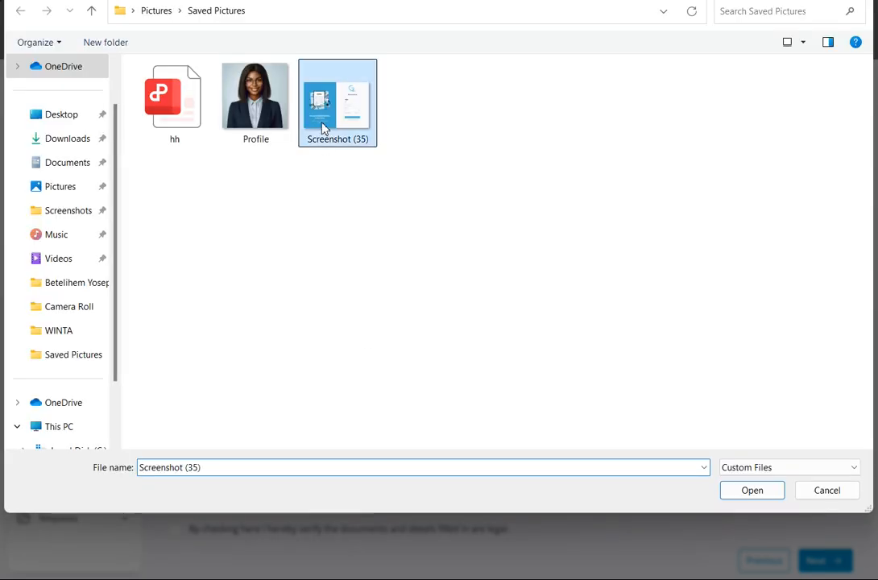
pyautogui.click(747, 491)
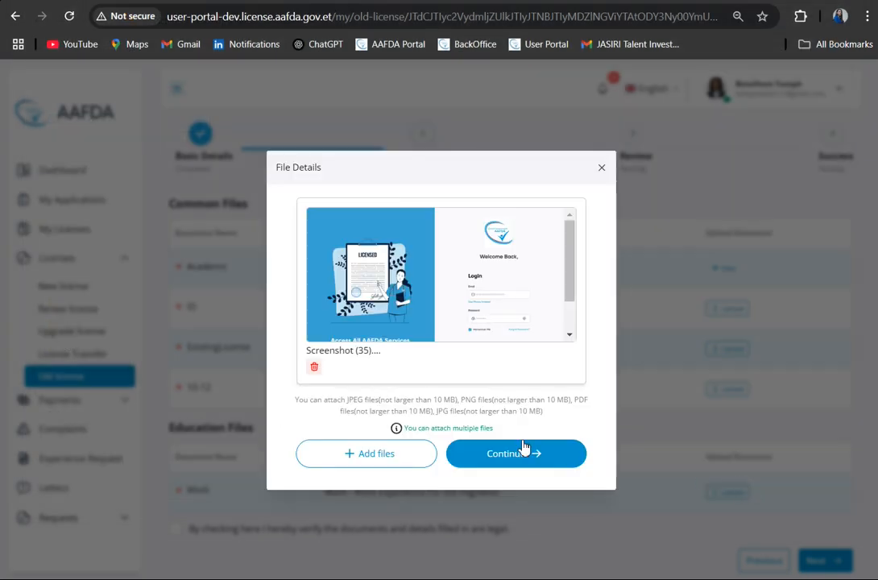
pyautogui.click(520, 452)
# - Upload the Profile image as the ExistingLicense document under Common Files
pyautogui.click(732, 352)
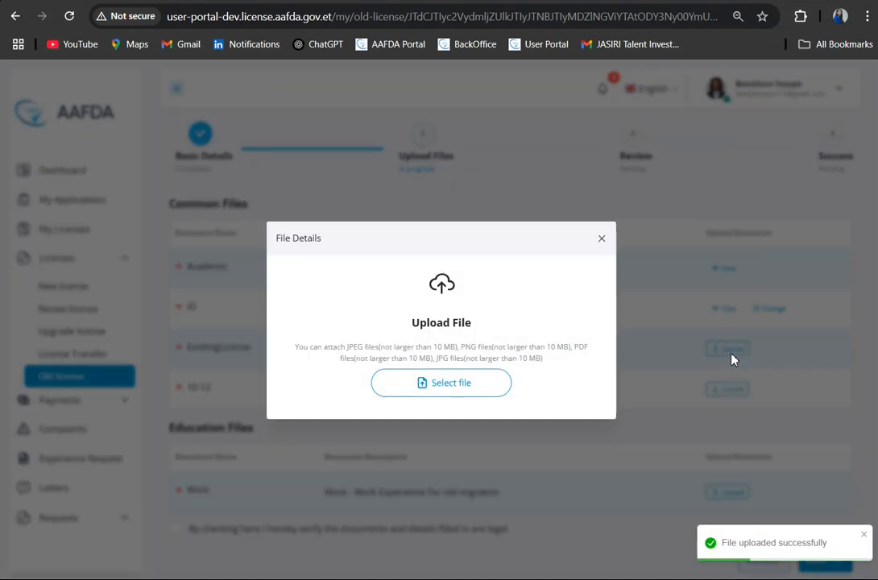
pyautogui.click(439, 385)
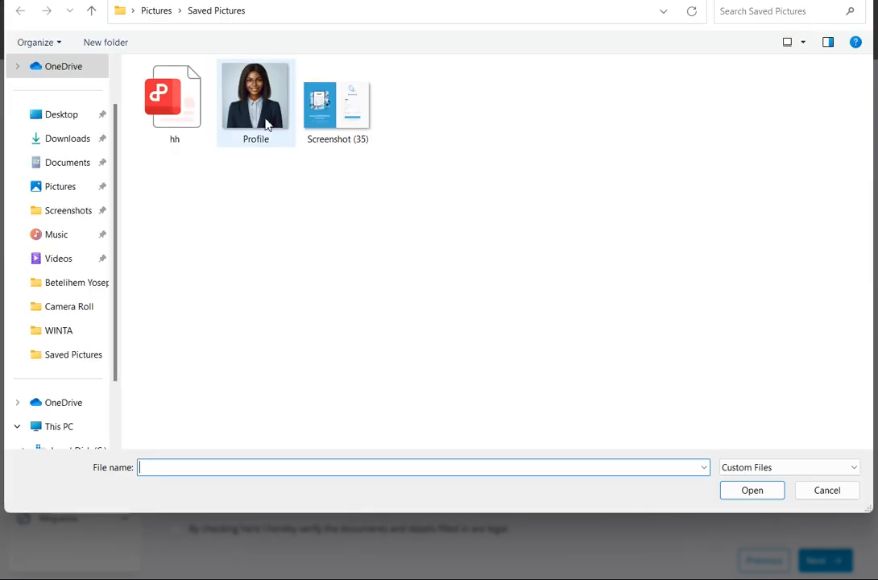
pyautogui.click(230, 109)
pyautogui.click(758, 493)
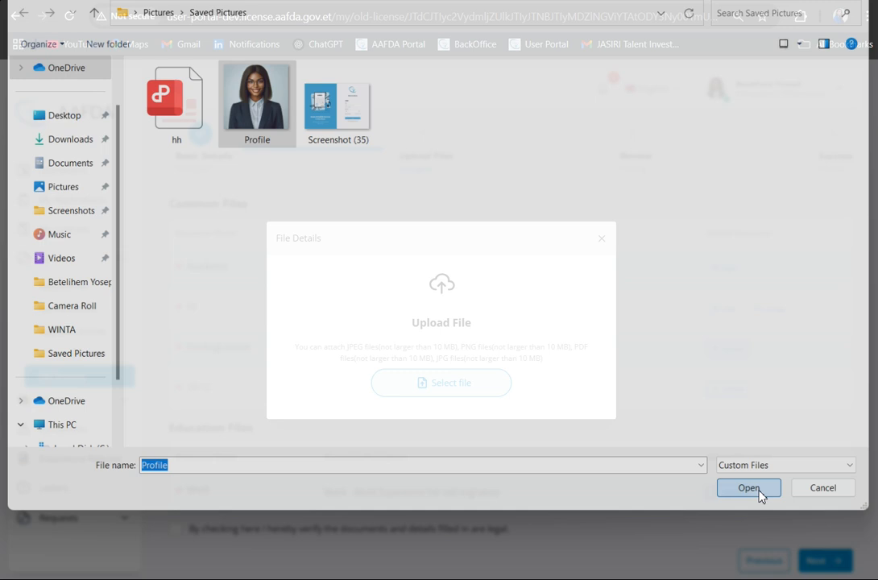
pyautogui.click(550, 423)
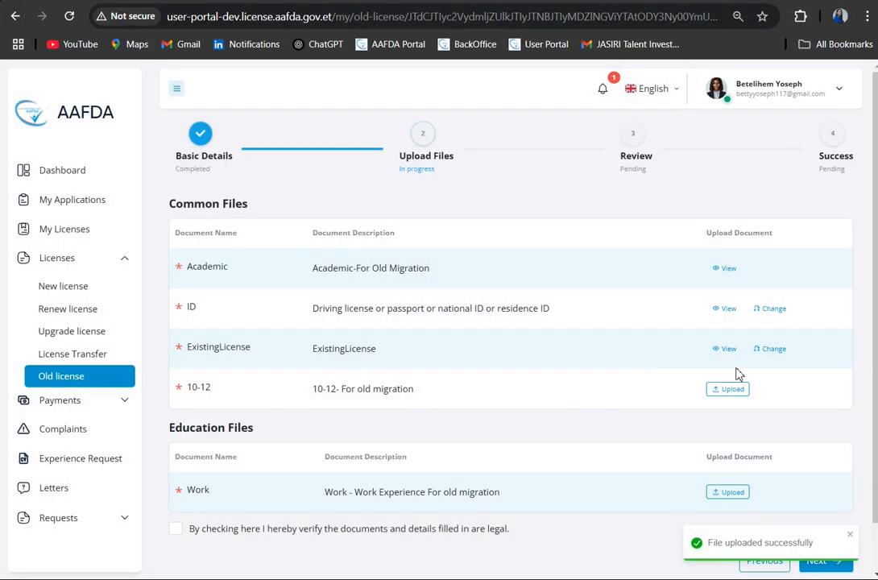
# - Upload the Screenshot (35) image as the 10-12 document under Common Files
pyautogui.click(733, 389)
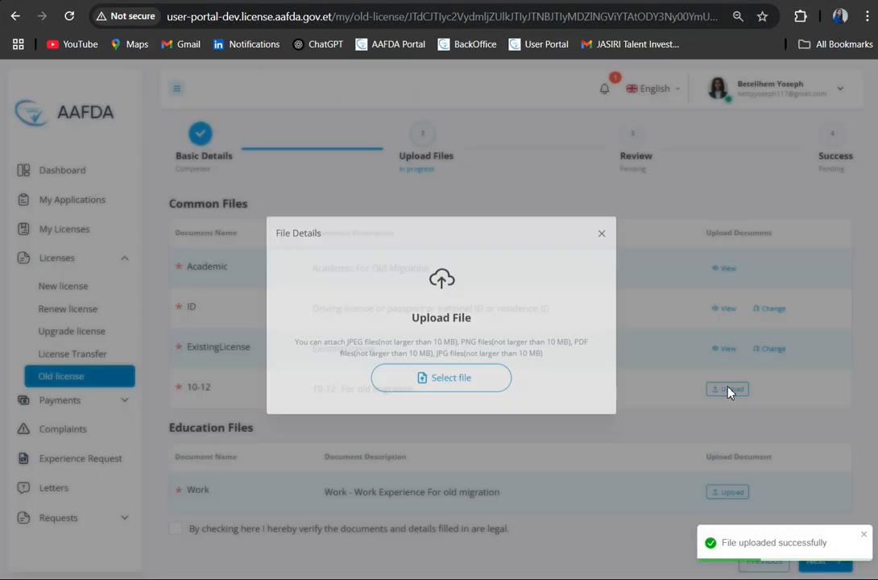
pyautogui.click(442, 387)
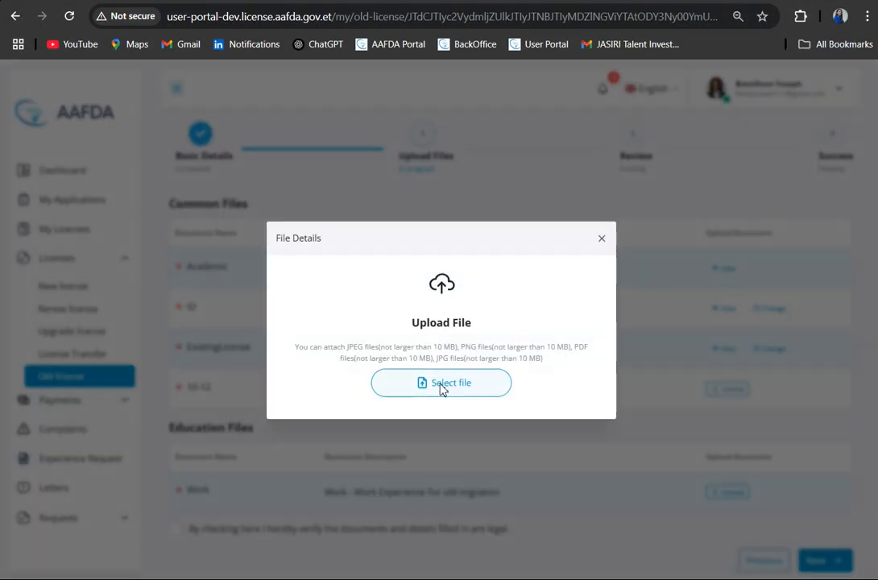
pyautogui.click(332, 138)
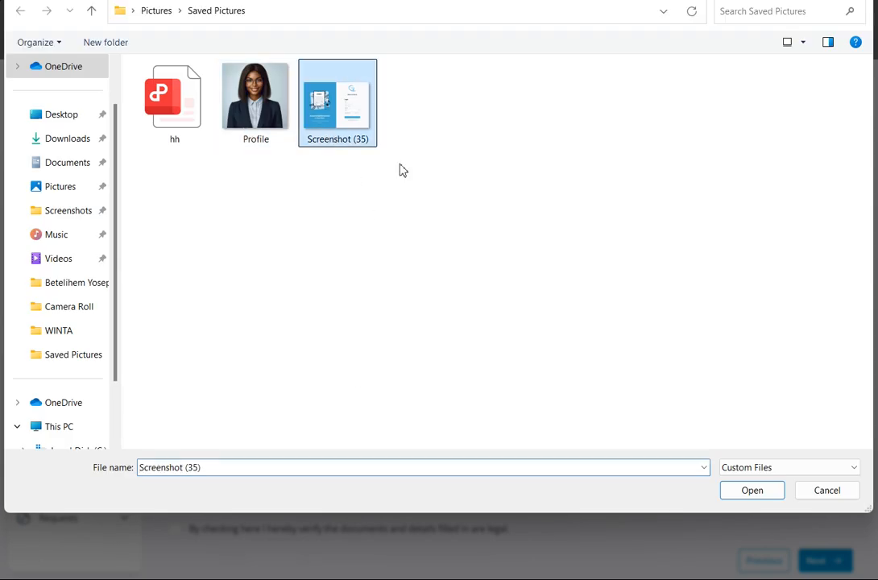
pyautogui.click(766, 495)
pyautogui.click(551, 418)
# - Upload the Screenshot (35) image as the Work document under Education Files
pyautogui.click(728, 491)
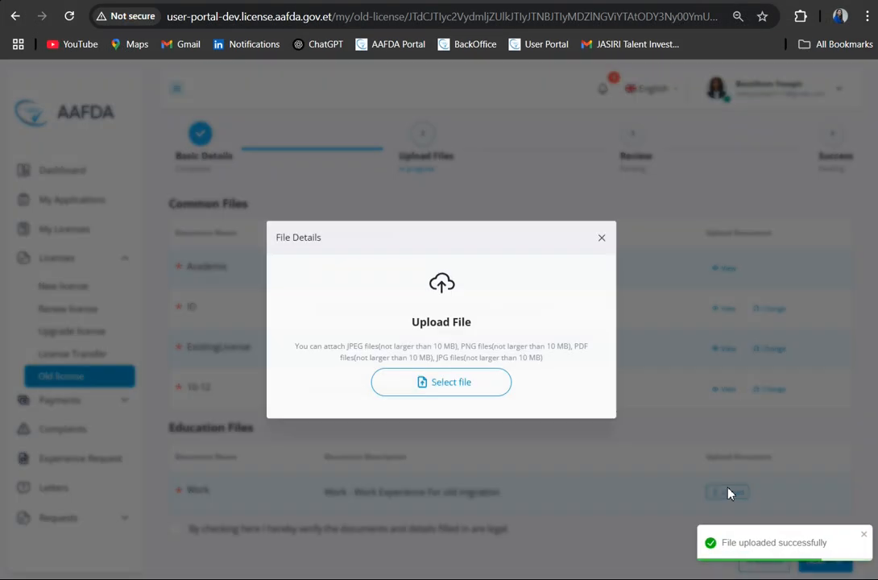
pyautogui.click(436, 380)
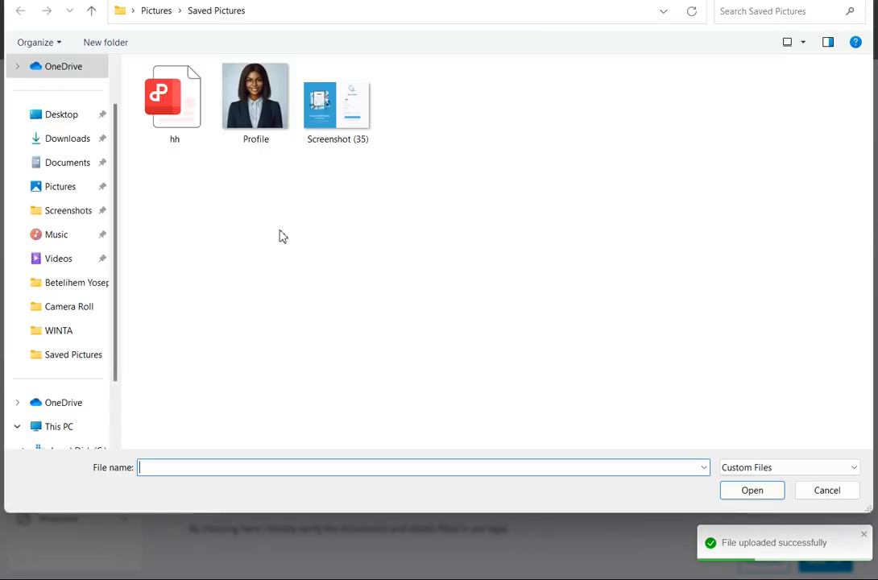
pyautogui.click(344, 121)
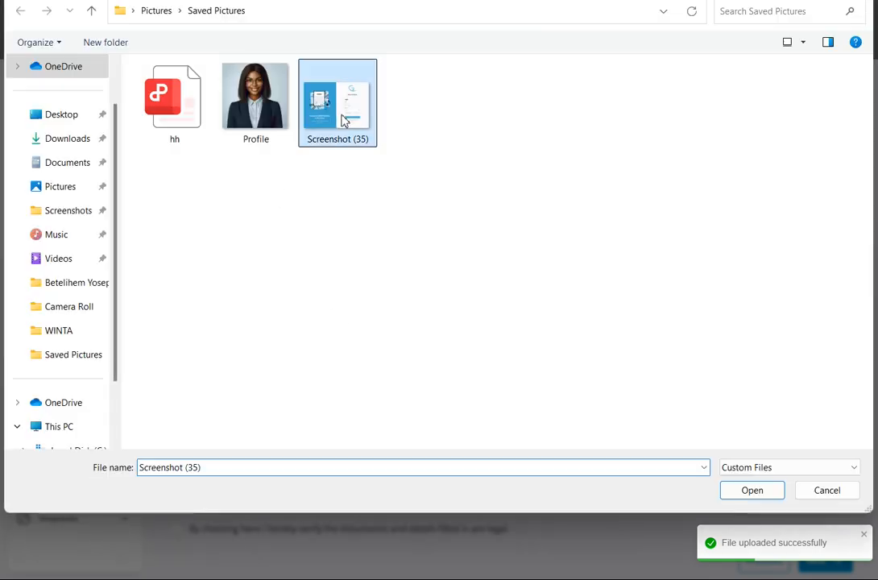
pyautogui.click(752, 491)
pyautogui.click(539, 420)
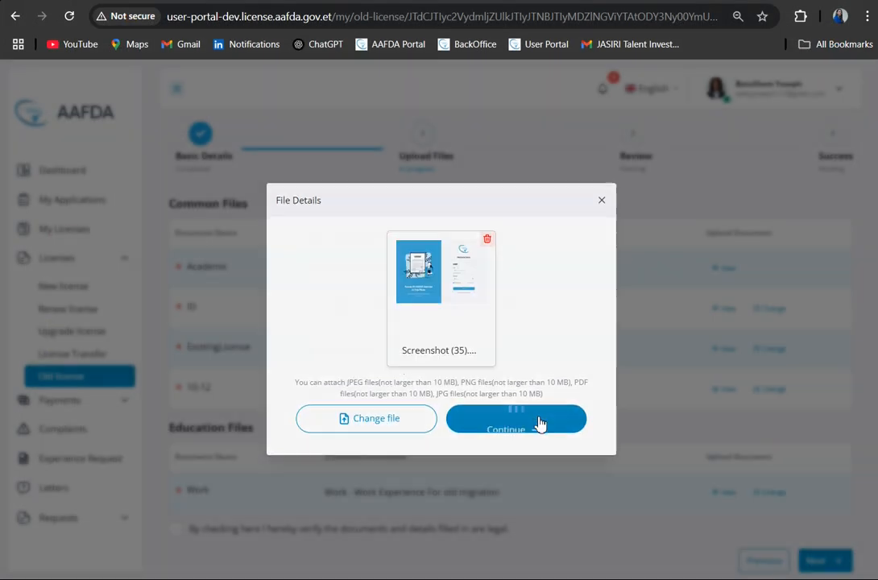
# - Accept the declaration that the documents and details are legal and proceed to the Review stage
pyautogui.scroll(-1, 689, 487)
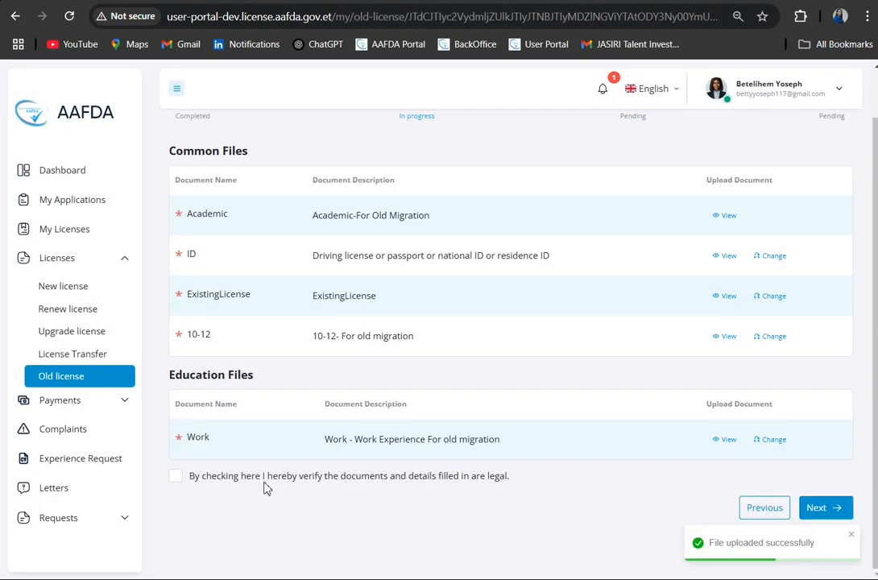
pyautogui.click(177, 476)
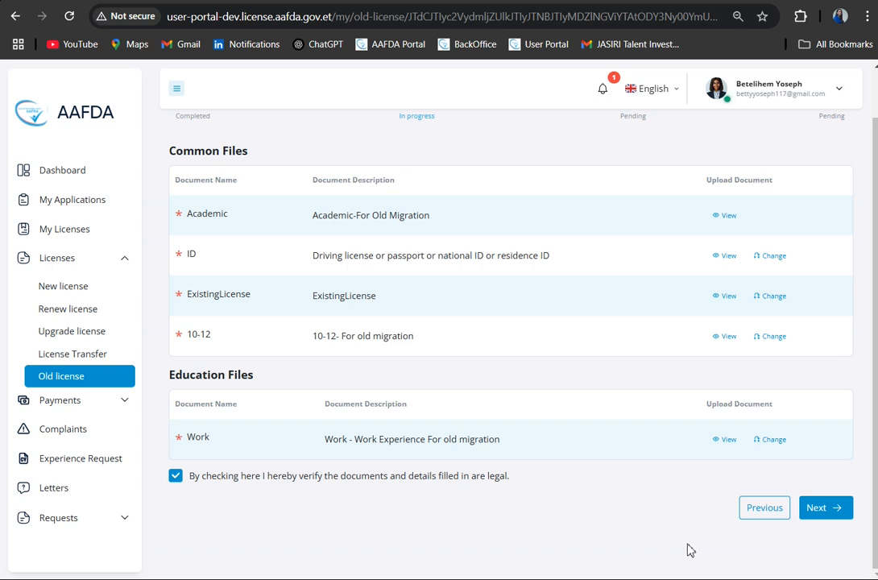
pyautogui.click(827, 511)
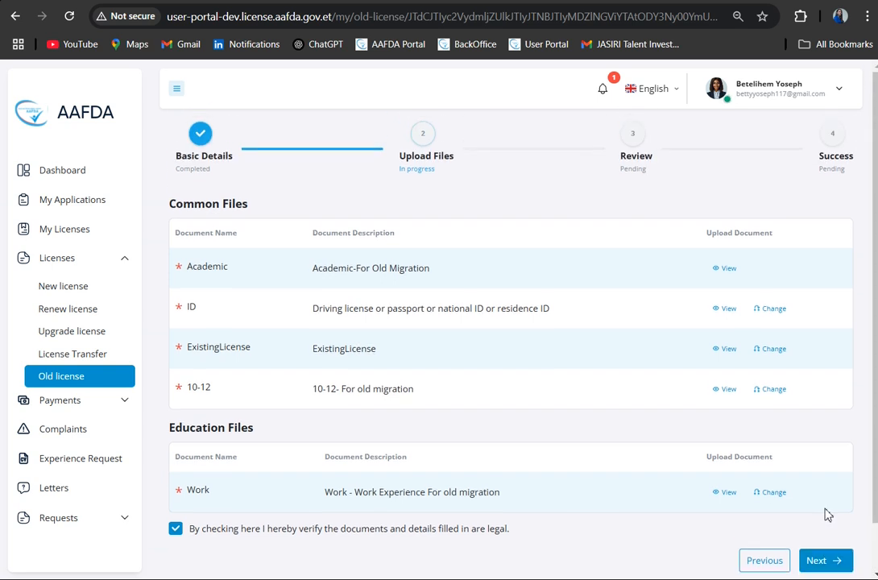
# - Review the old license application summary, submit the application and highlight its tracking ID
pyautogui.scroll(-4, 628, 377)
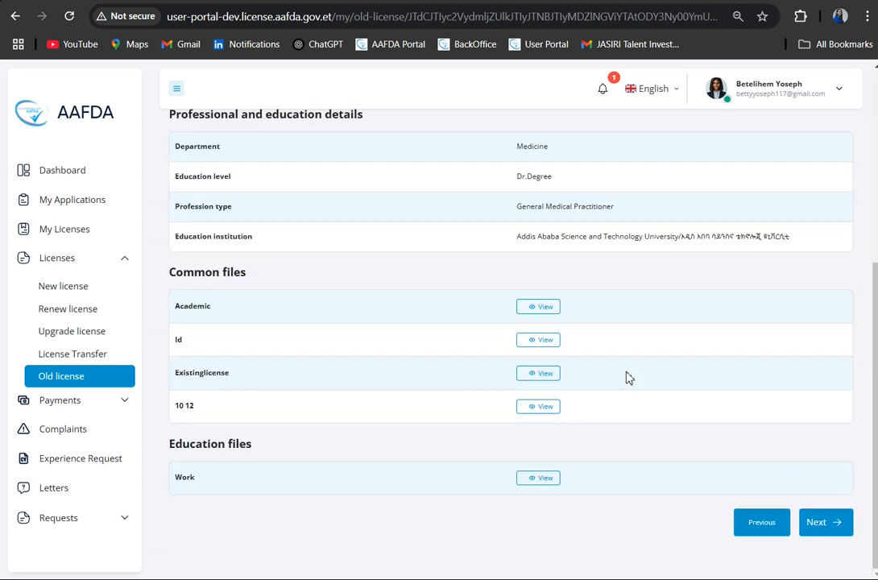
pyautogui.scroll(4, 628, 378)
pyautogui.scroll(-3, 629, 378)
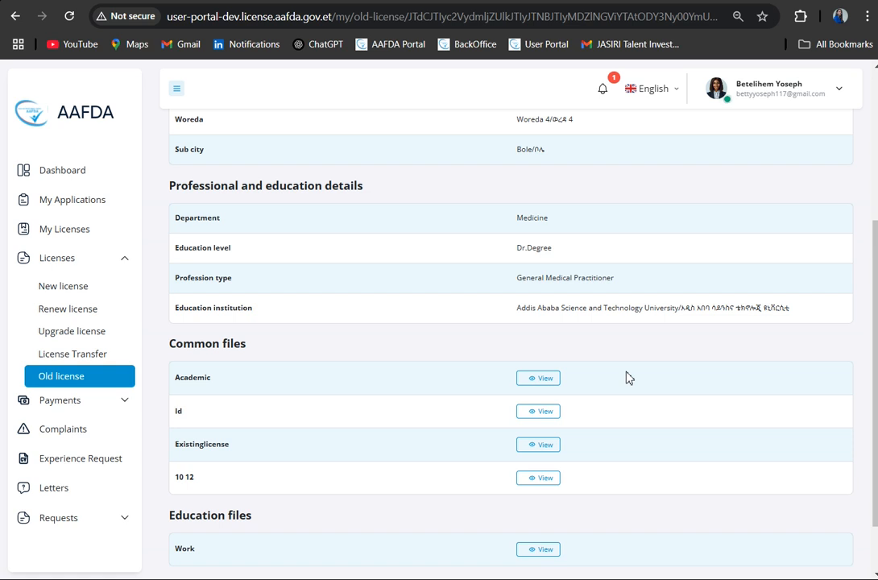
pyautogui.scroll(-1, 670, 396)
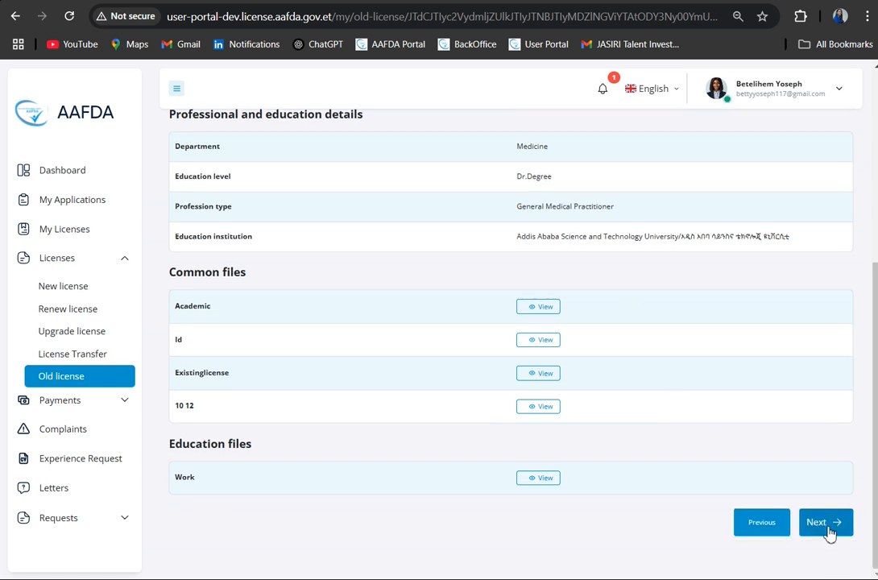
pyautogui.click(828, 528)
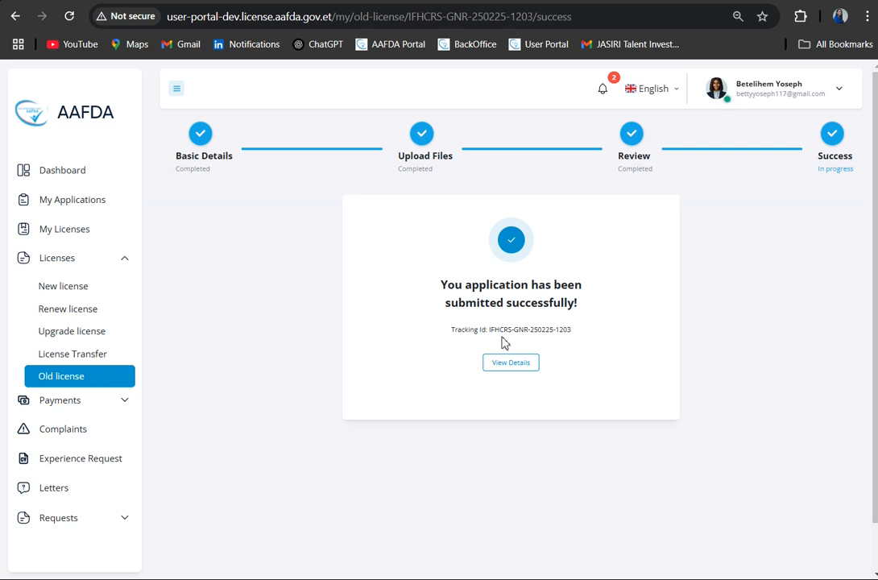
pyautogui.moveTo(571, 331); pyautogui.dragTo(496, 334)
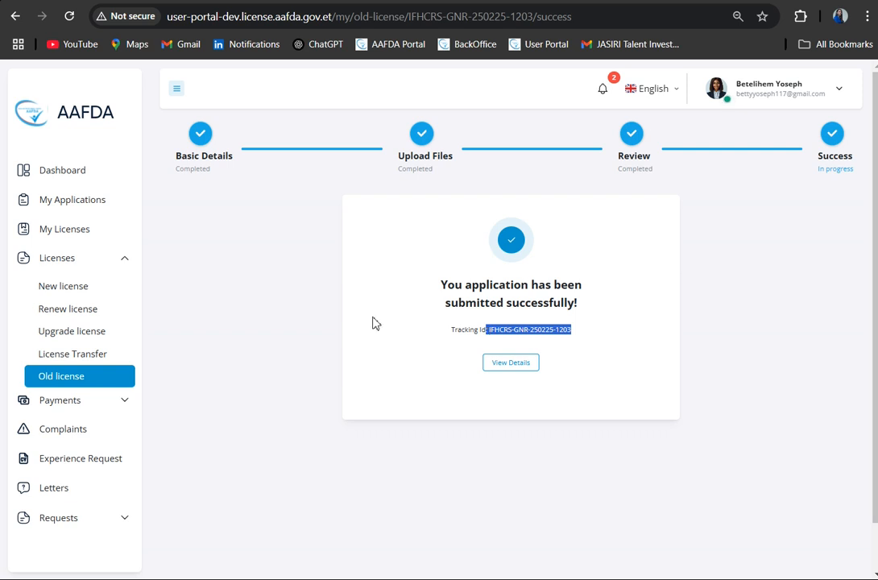
# - Check the My Applications list and start a renewal of the expired Level 4 Nurse license
pyautogui.click(106, 206)
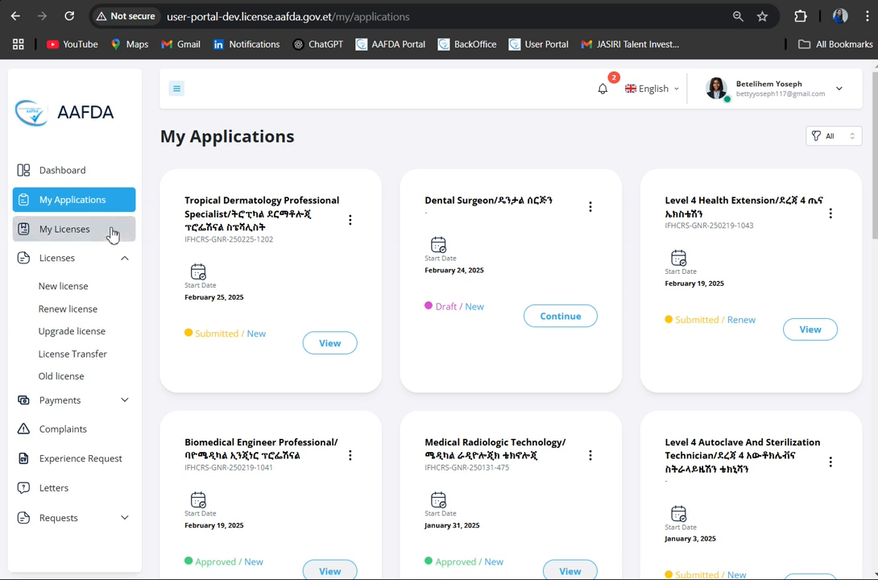
pyautogui.click(86, 310)
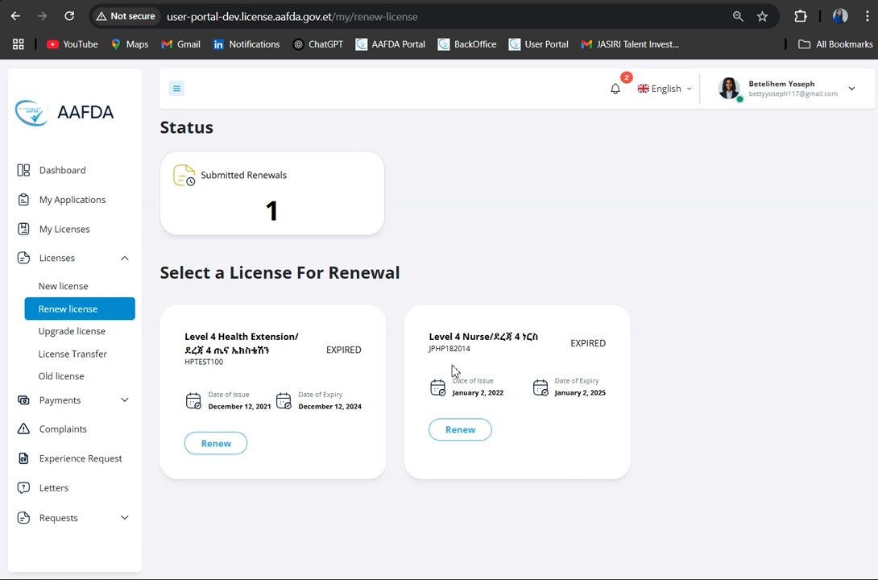
pyautogui.click(461, 430)
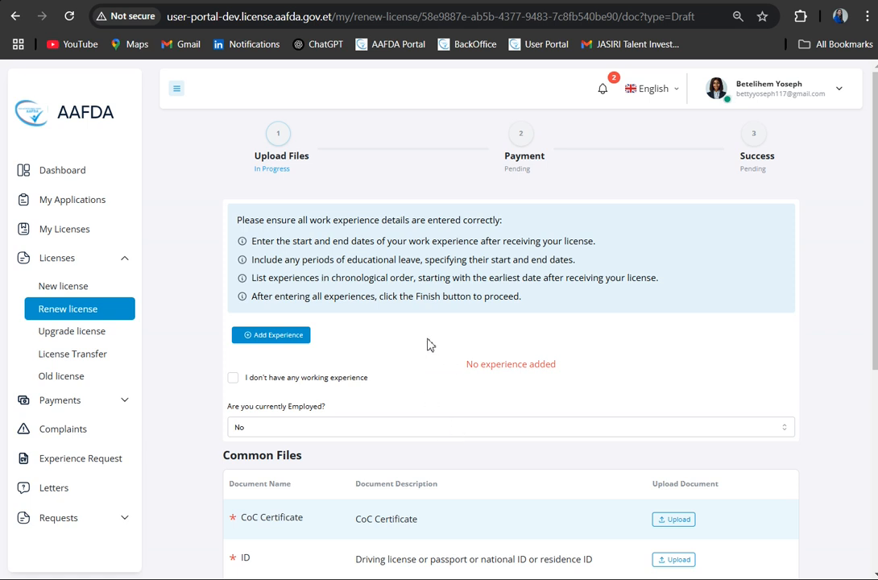
# - Add a work experience entry to the renewal with the start date የካቲት 1/2014
pyautogui.click(290, 335)
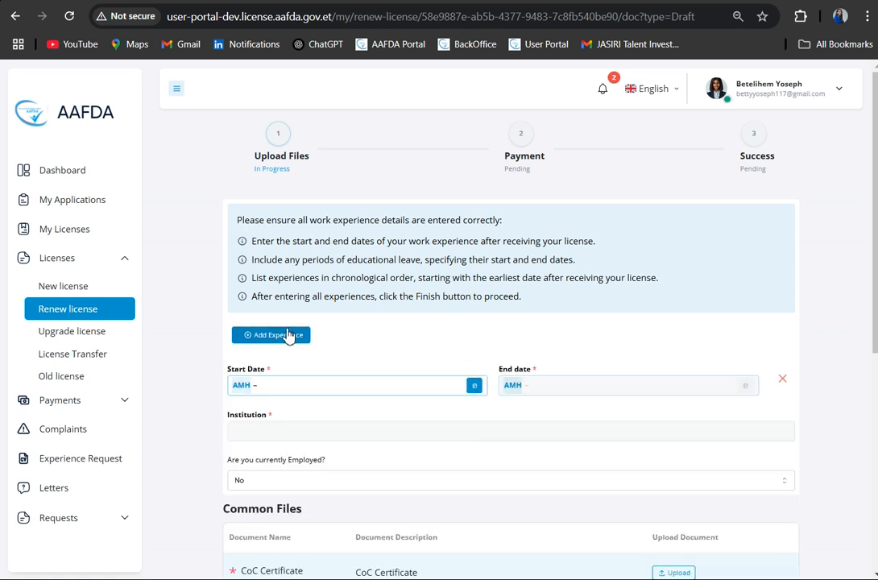
pyautogui.click(474, 386)
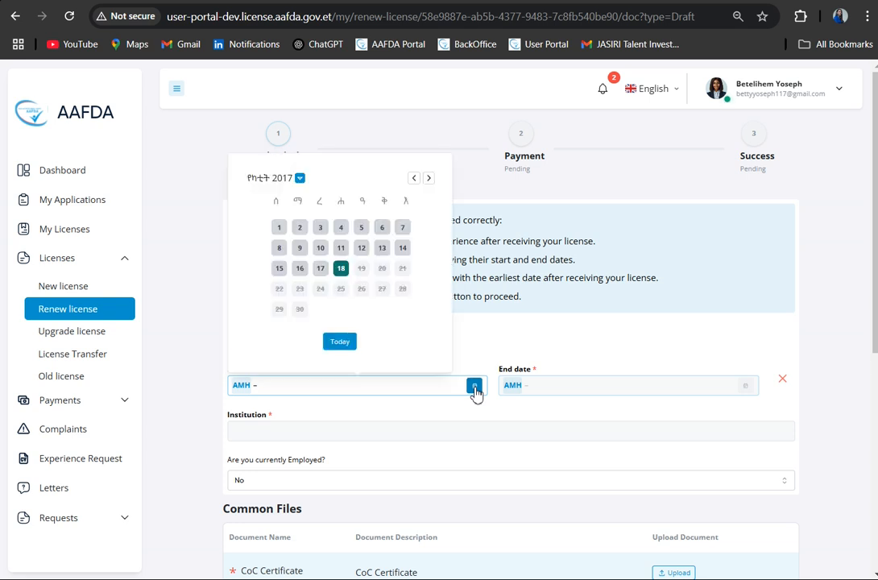
pyautogui.click(280, 181)
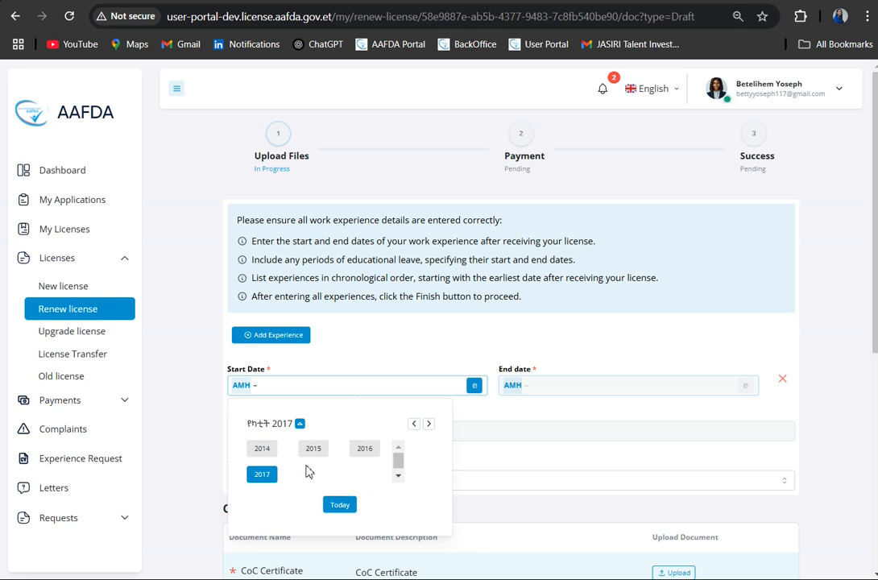
pyautogui.click(267, 449)
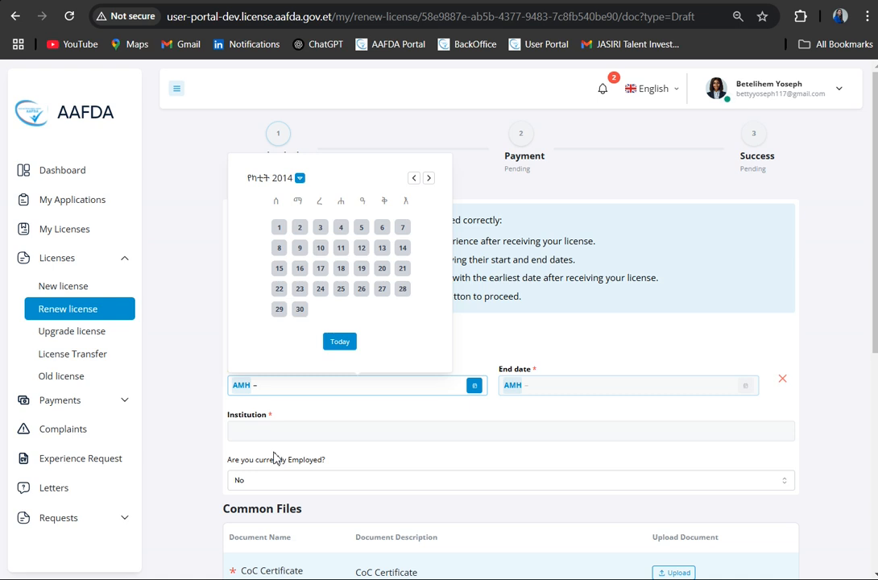
pyautogui.click(282, 230)
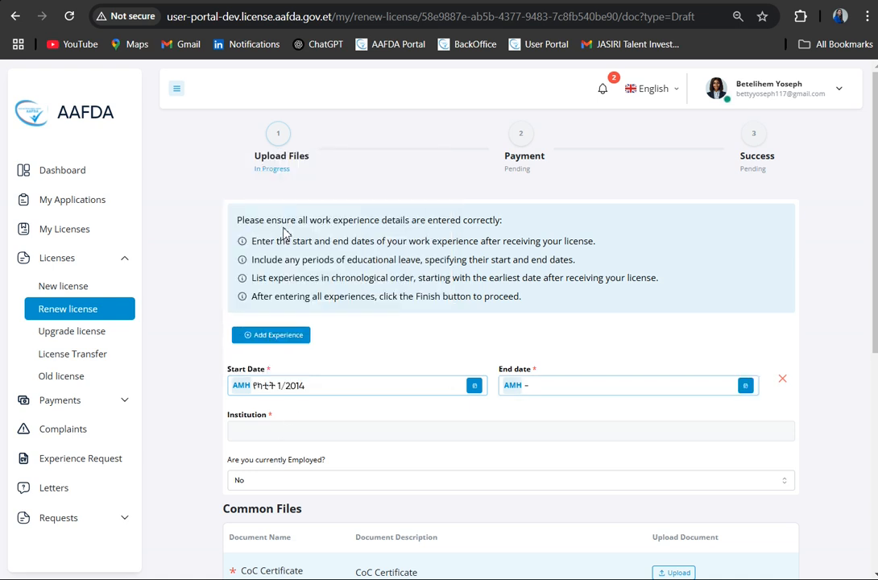
# - Set the first experience's end date to የካቲት 23/2015 and its institution to Haleluya Hosipital
pyautogui.click(746, 387)
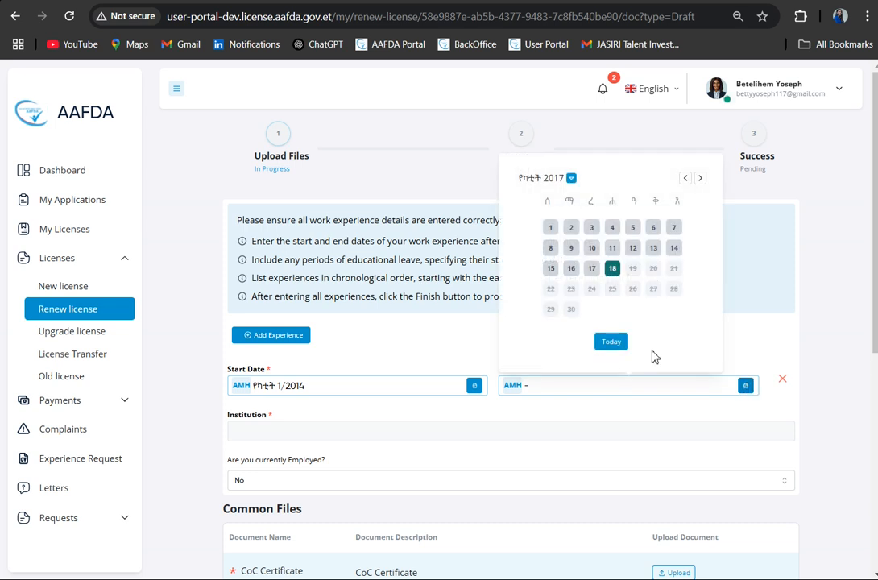
pyautogui.click(554, 184)
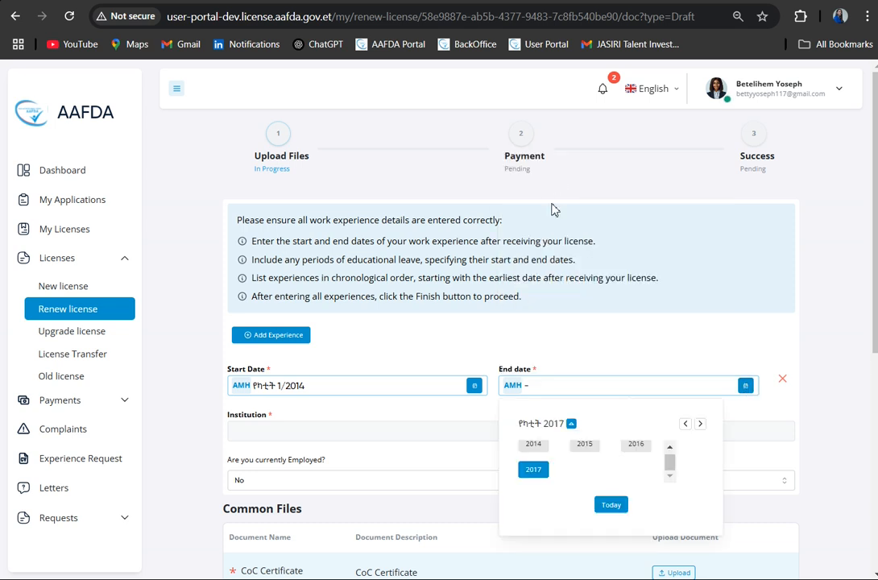
pyautogui.click(586, 451)
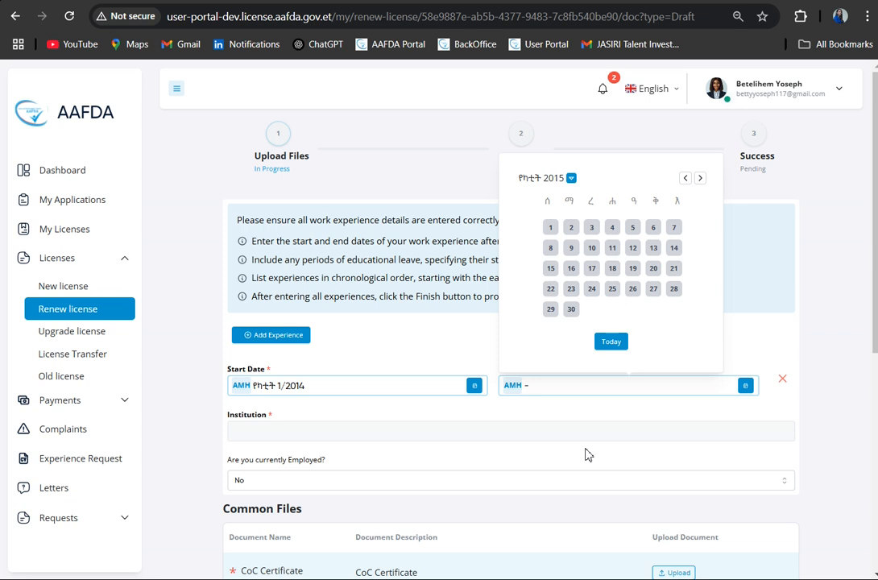
pyautogui.click(574, 290)
pyautogui.click(251, 430)
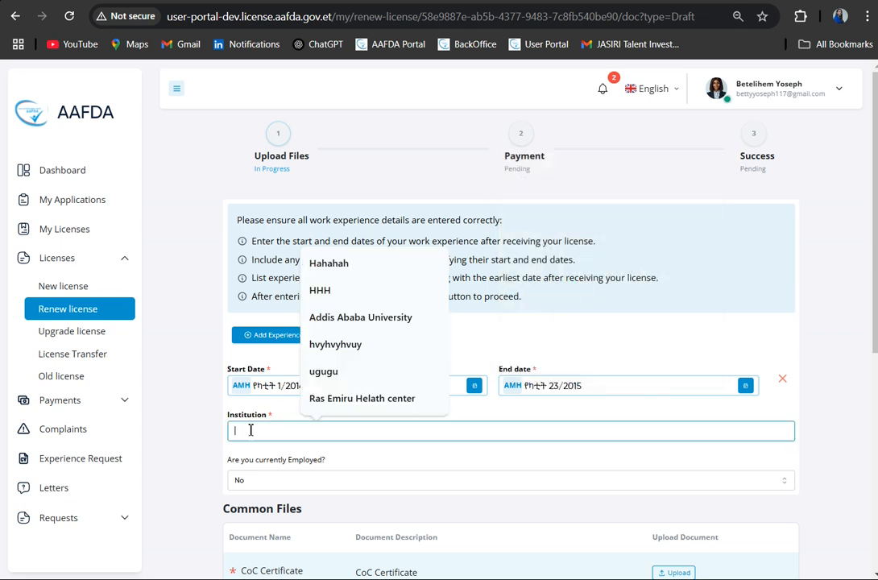
pyautogui.write('Ha')
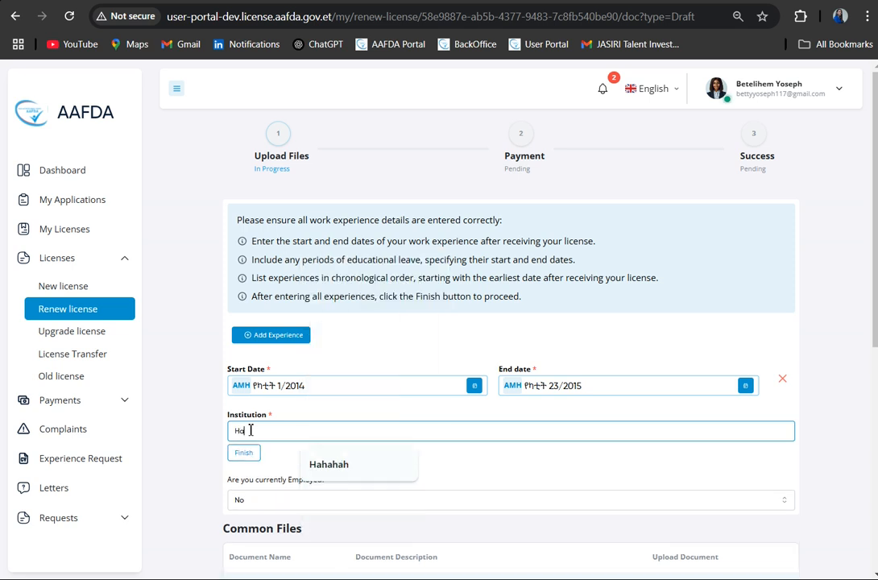
pyautogui.write('leluya Hospital')
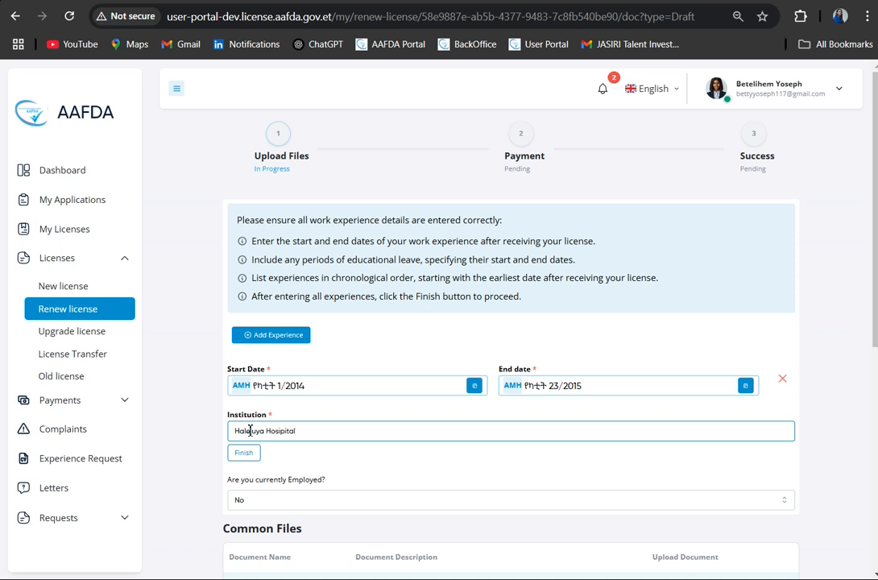
# - Add a second work experience entry to the renewal with the start date የካቲት 1/2016
pyautogui.click(277, 340)
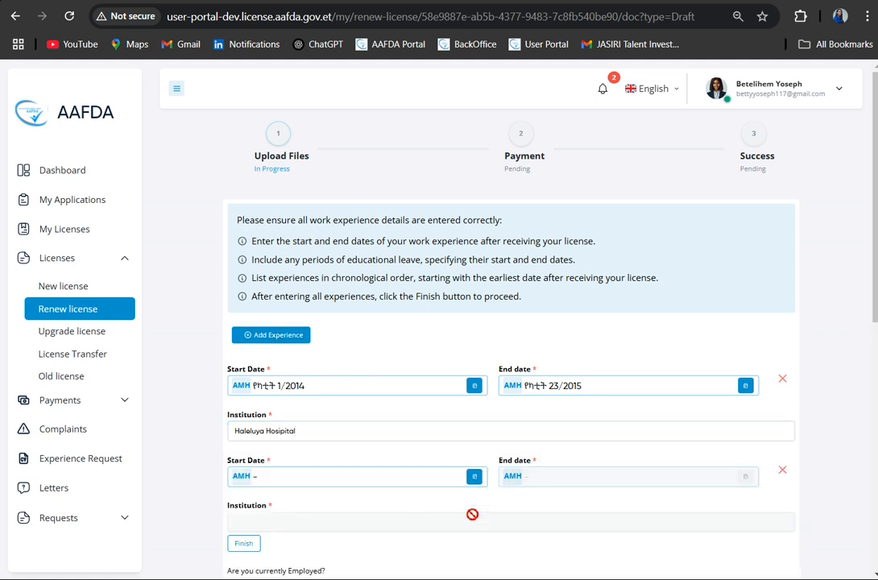
pyautogui.click(476, 477)
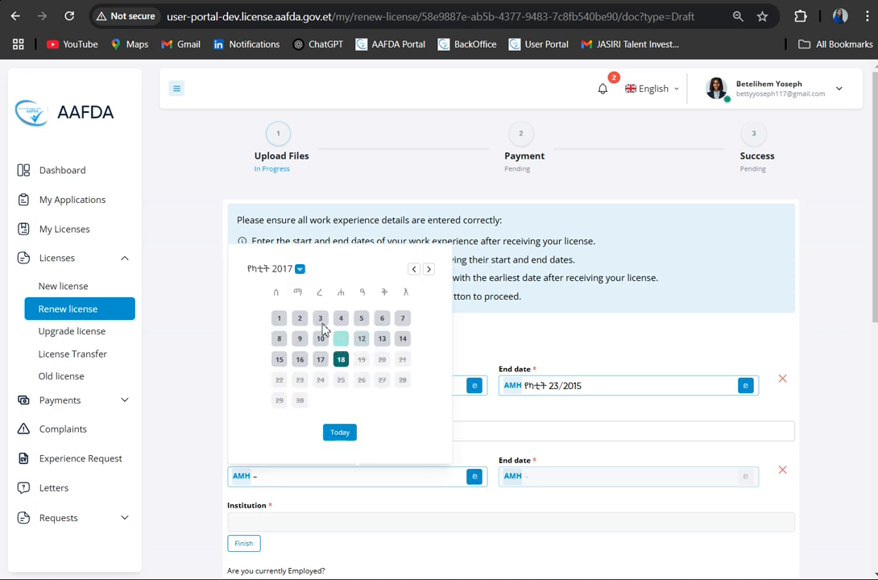
pyautogui.click(283, 270)
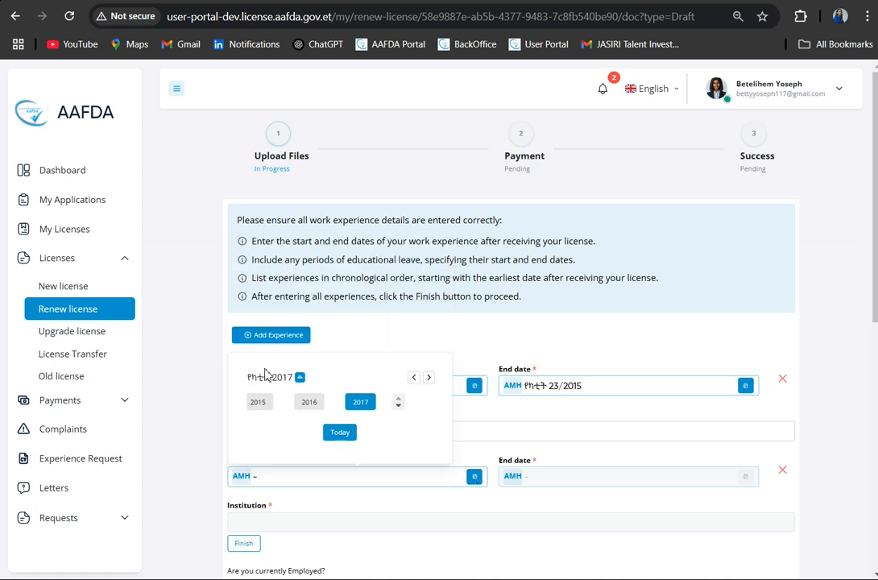
pyautogui.click(319, 409)
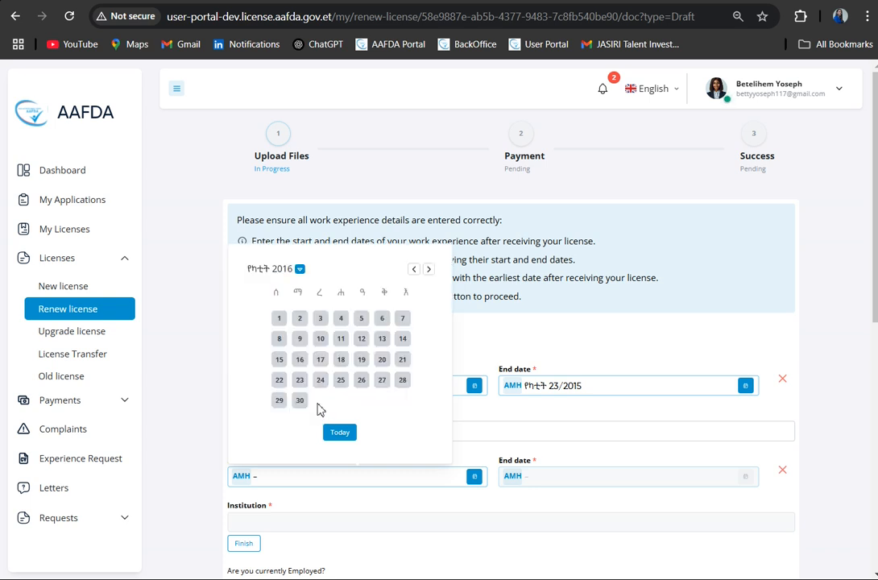
pyautogui.click(278, 319)
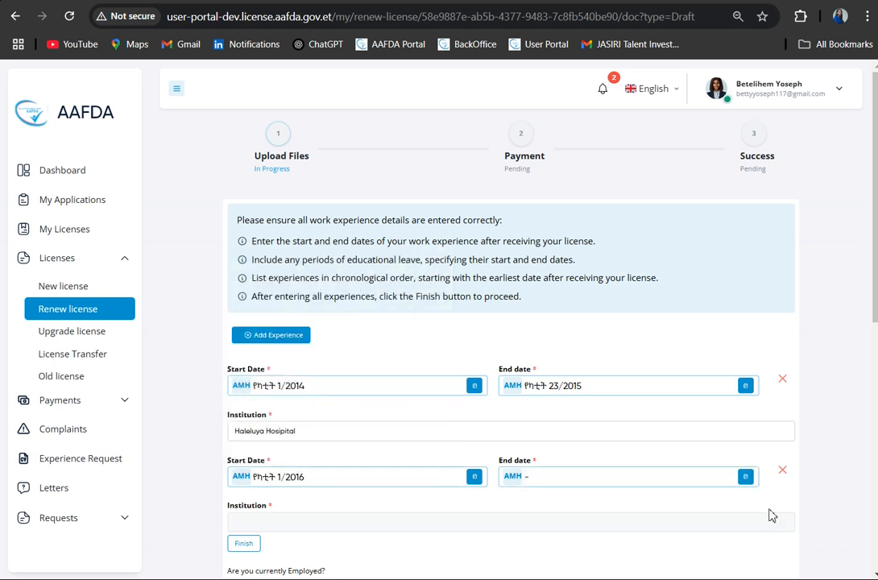
# - Set the second experience's end date to የካቲት 17/2017 and its institution to Woreda 12 Health center
pyautogui.click(747, 478)
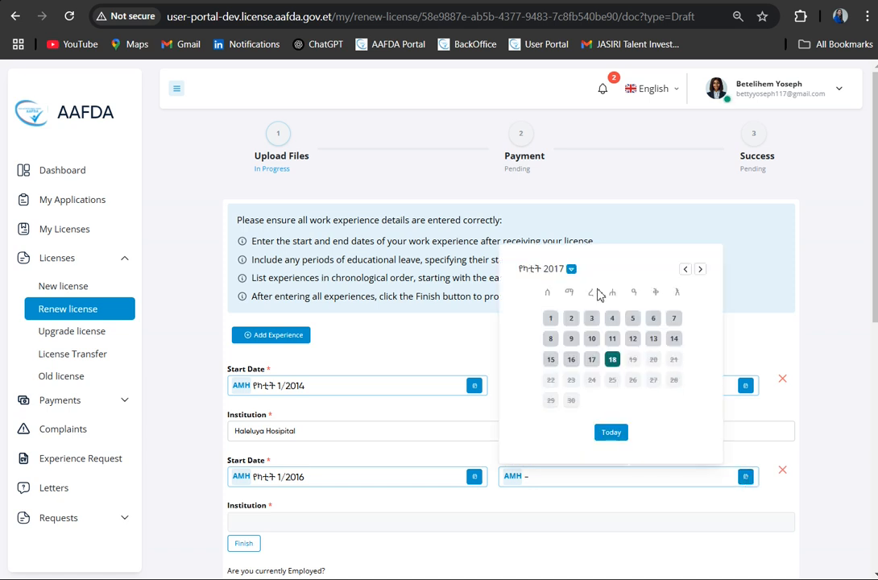
pyautogui.click(556, 272)
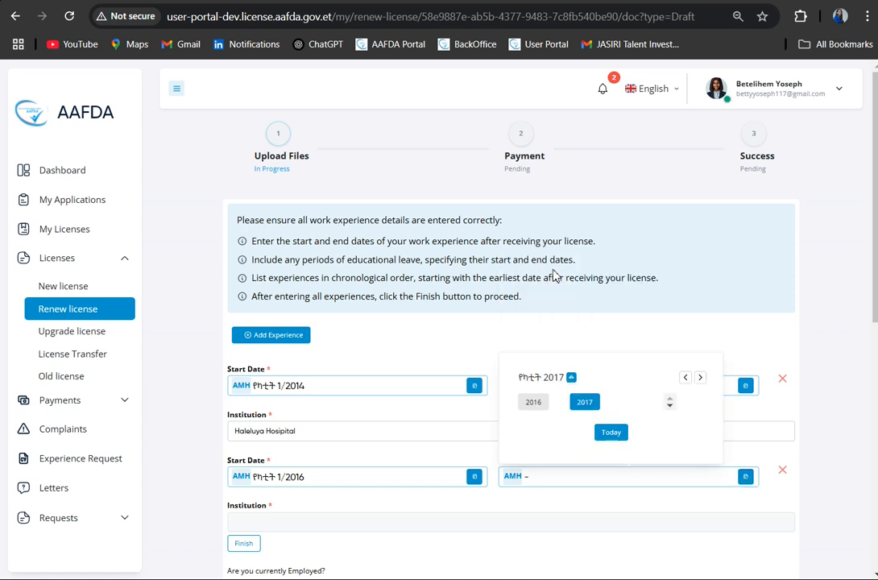
pyautogui.click(591, 408)
pyautogui.click(594, 360)
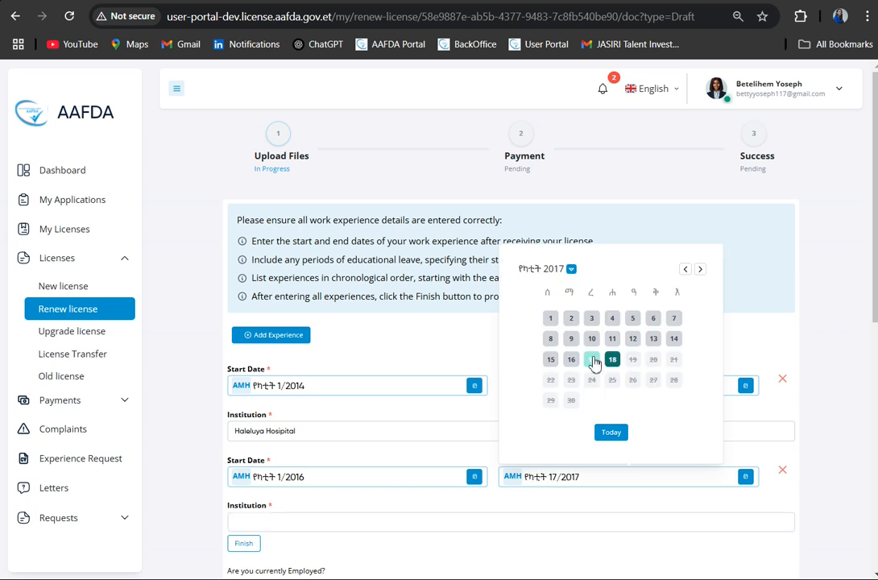
pyautogui.click(337, 520)
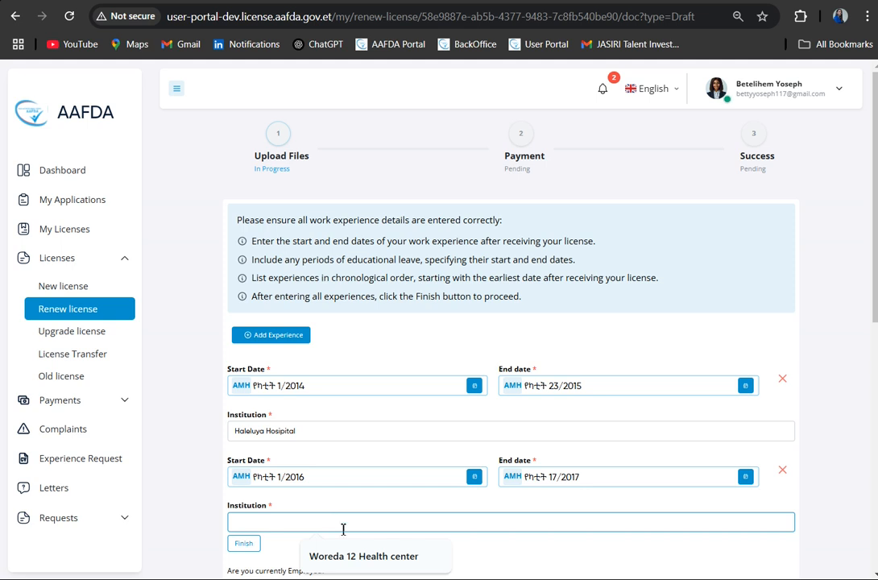
pyautogui.click(356, 556)
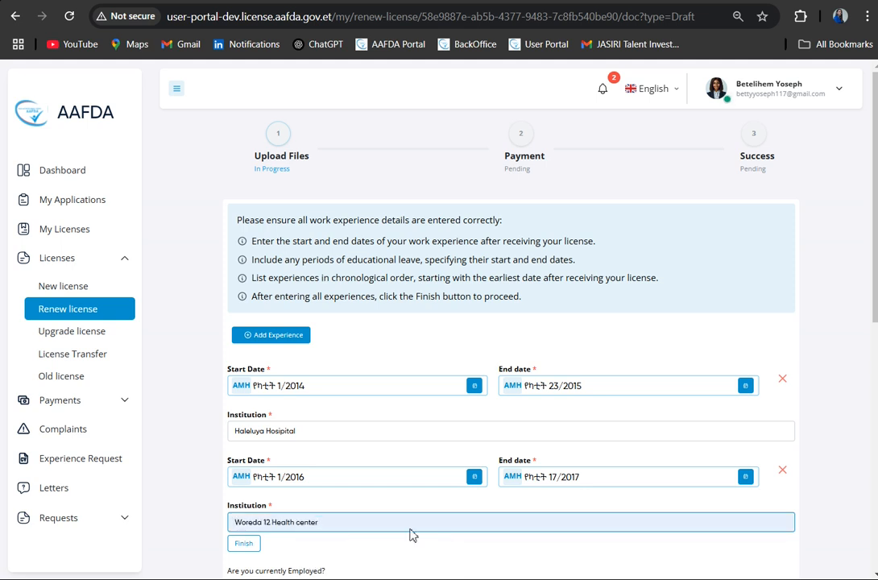
# - Finish the work experience entries and set the current employment answer to Yes
pyautogui.scroll(-2, 497, 513)
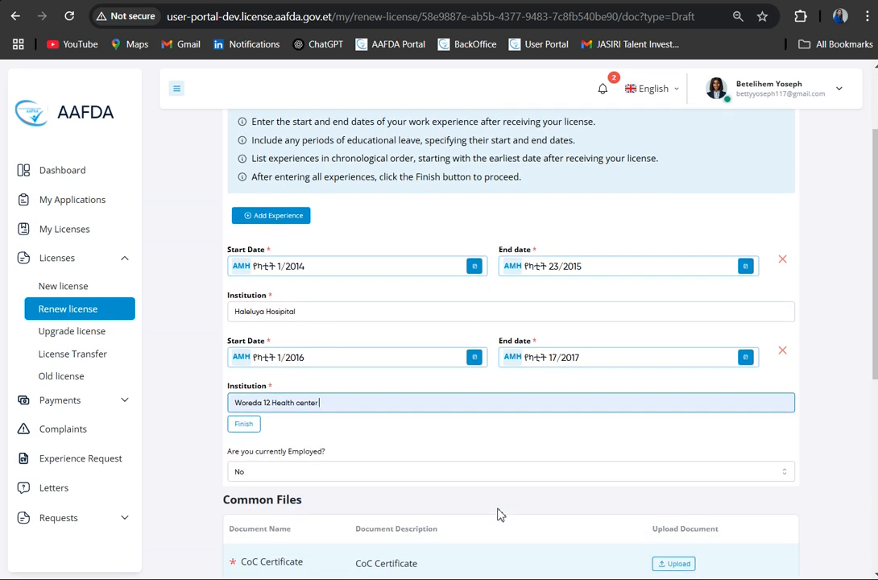
pyautogui.click(247, 426)
pyautogui.scroll(-3, 412, 435)
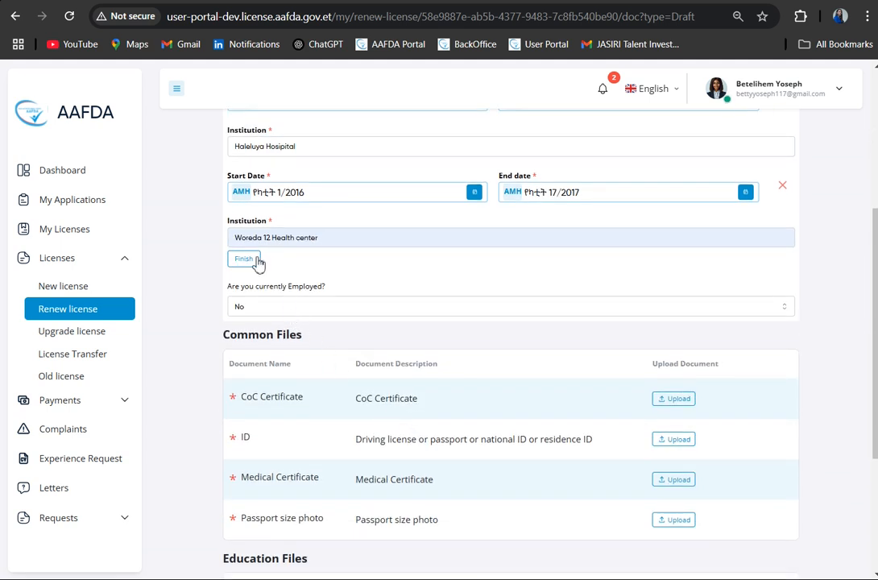
pyautogui.click(286, 311)
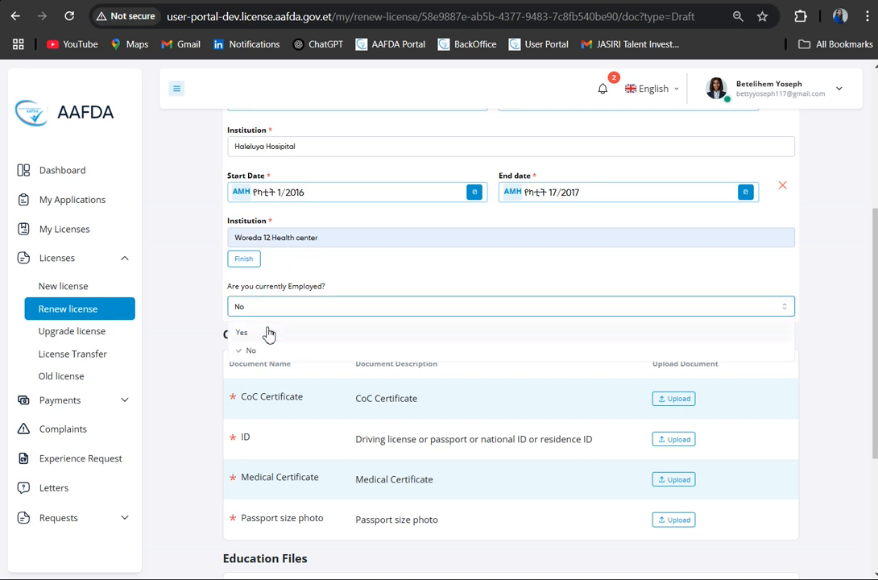
pyautogui.click(269, 333)
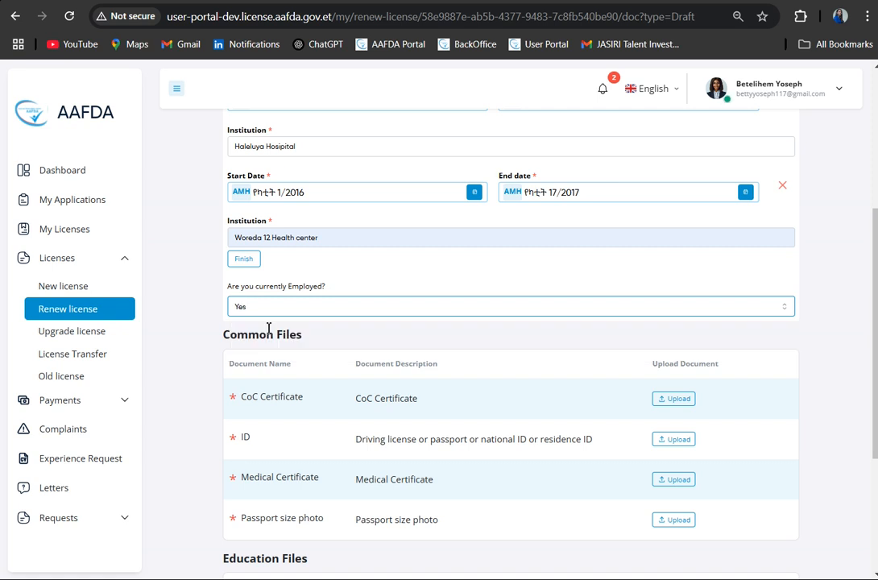
# - Upload the Screenshot (35) image as the CoC Certificate under Common Files
pyautogui.scroll(-2, 481, 419)
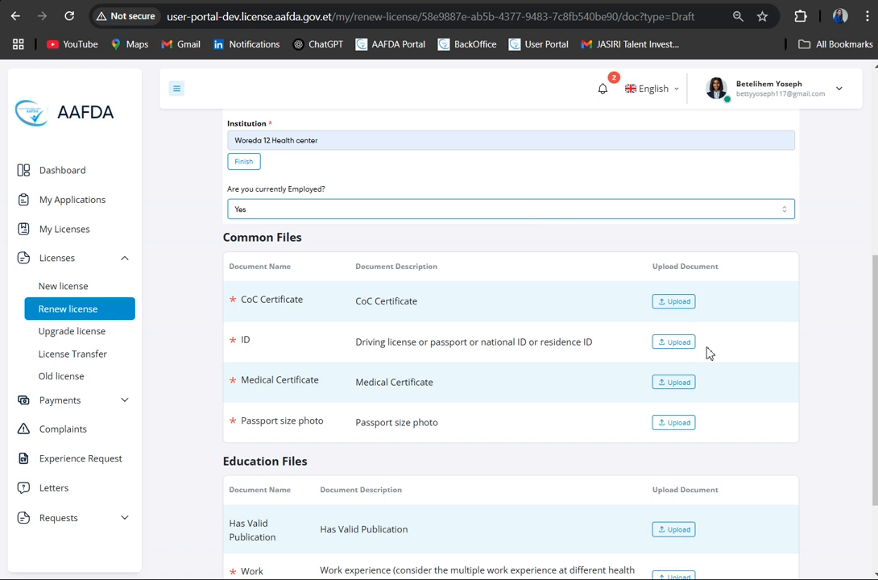
pyautogui.click(683, 302)
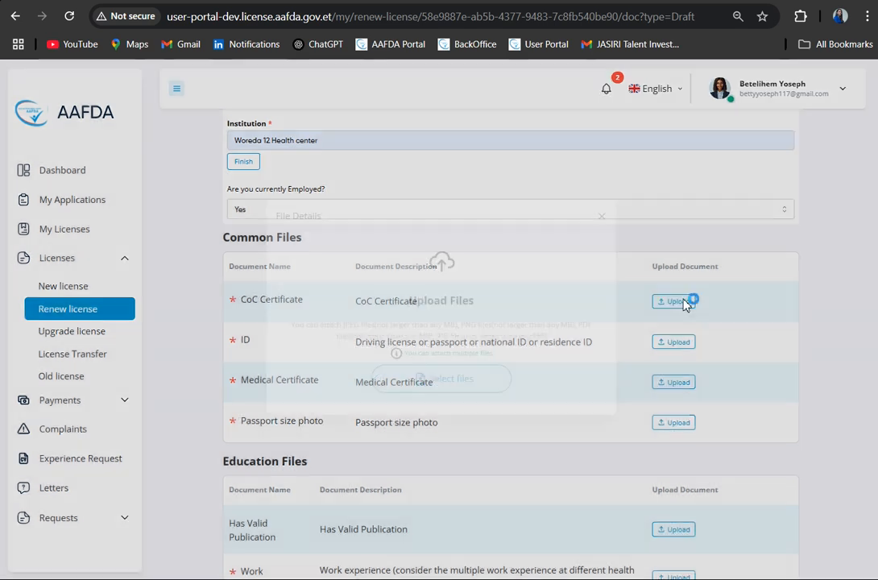
pyautogui.click(460, 389)
pyautogui.click(349, 124)
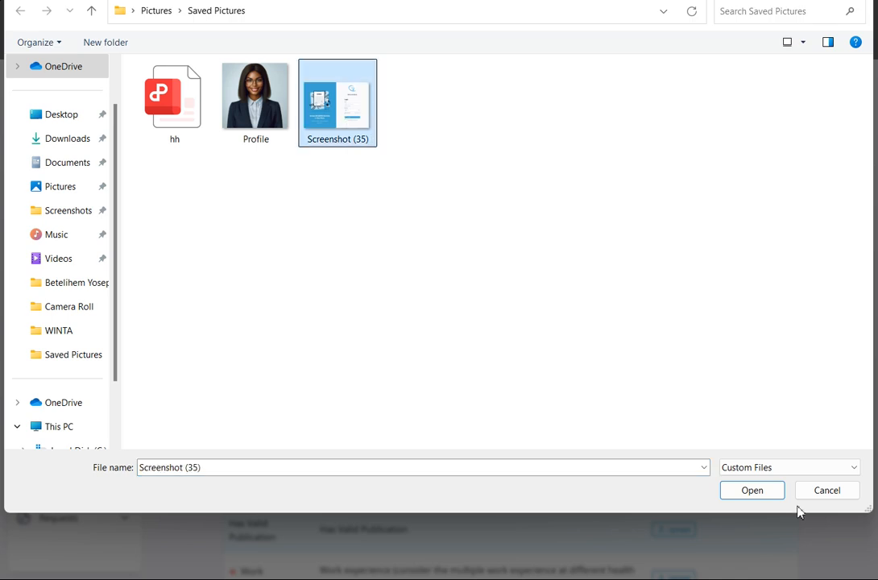
pyautogui.click(754, 494)
pyautogui.click(505, 455)
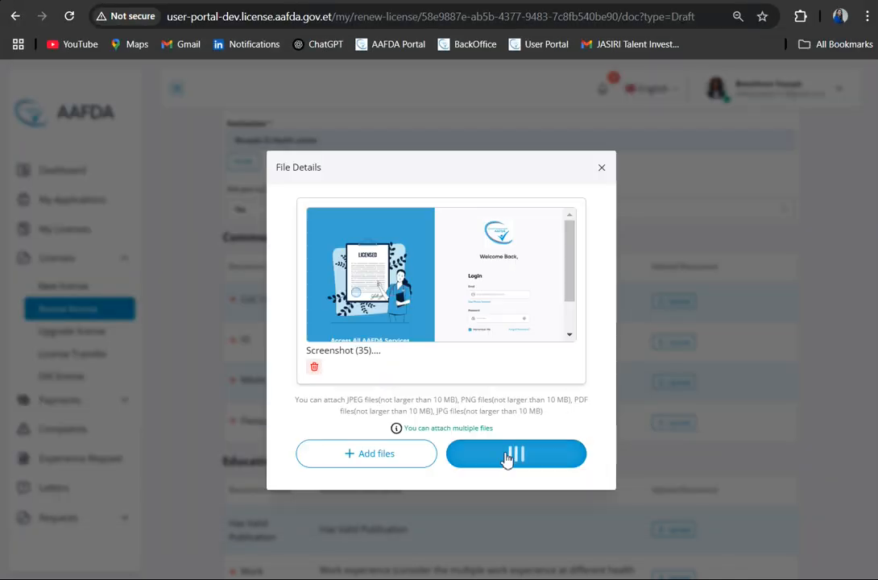
# - Upload the Screenshot (35) image as the ID document
pyautogui.click(673, 343)
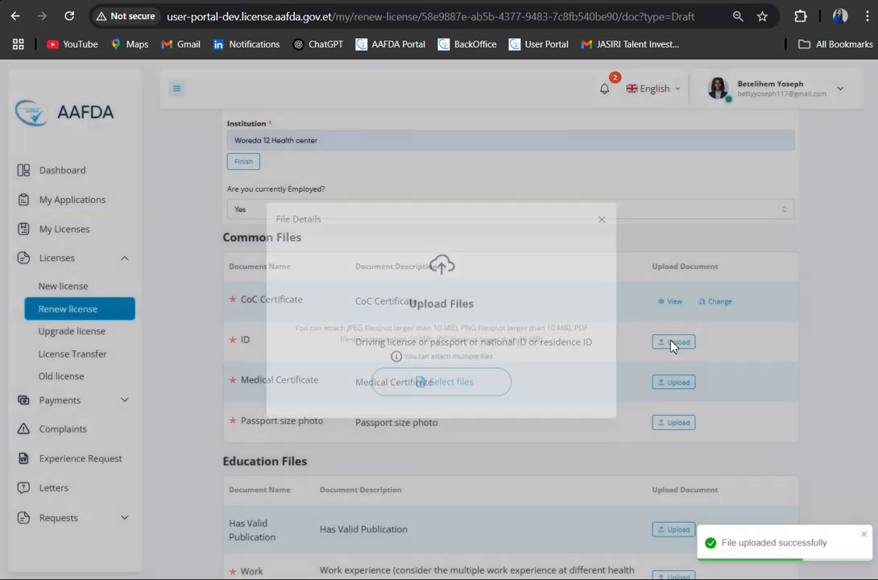
pyautogui.click(447, 392)
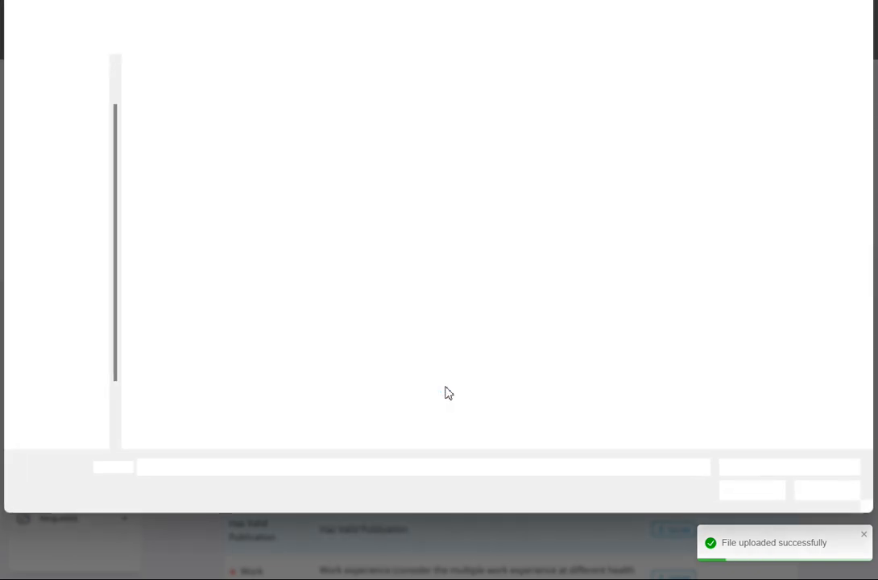
pyautogui.click(345, 121)
pyautogui.click(754, 493)
pyautogui.click(504, 454)
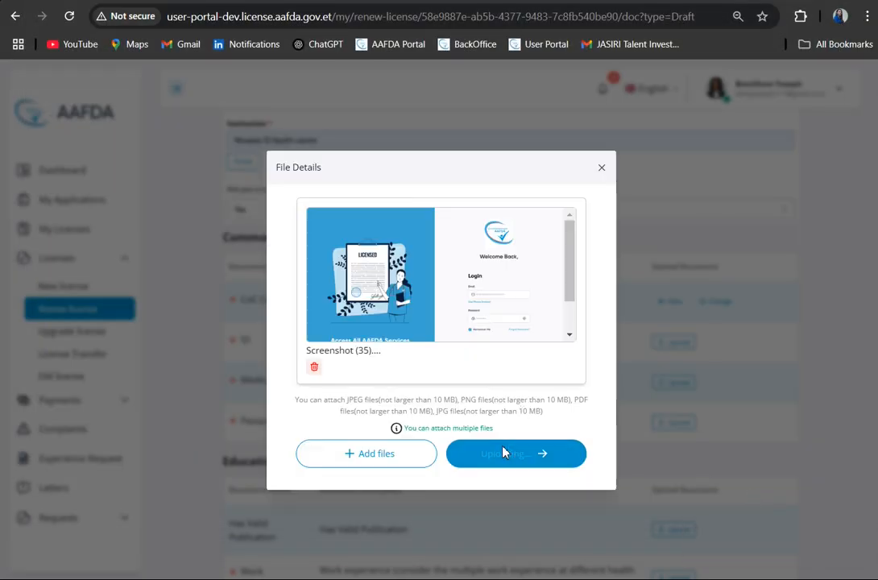
# - Upload the Screenshot (35) image as the Medical Certificate
pyautogui.click(685, 384)
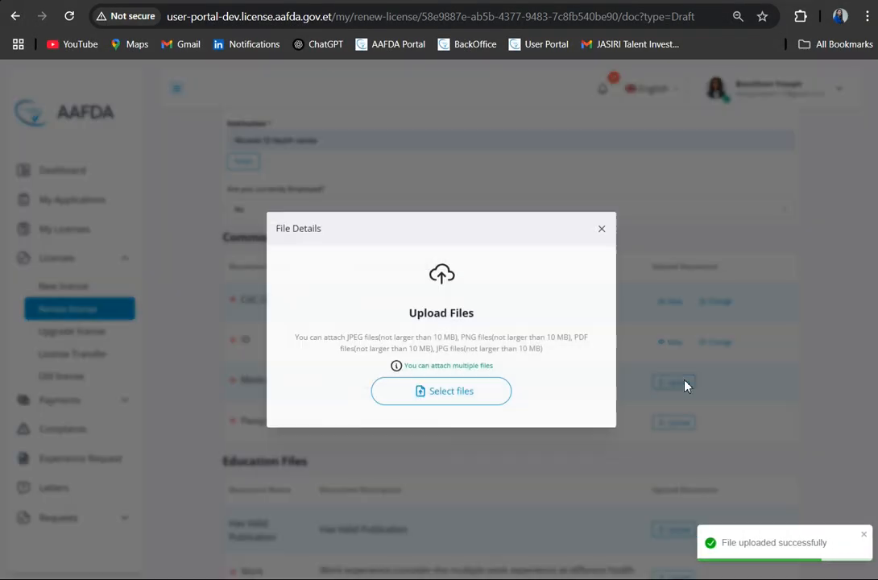
pyautogui.click(423, 345)
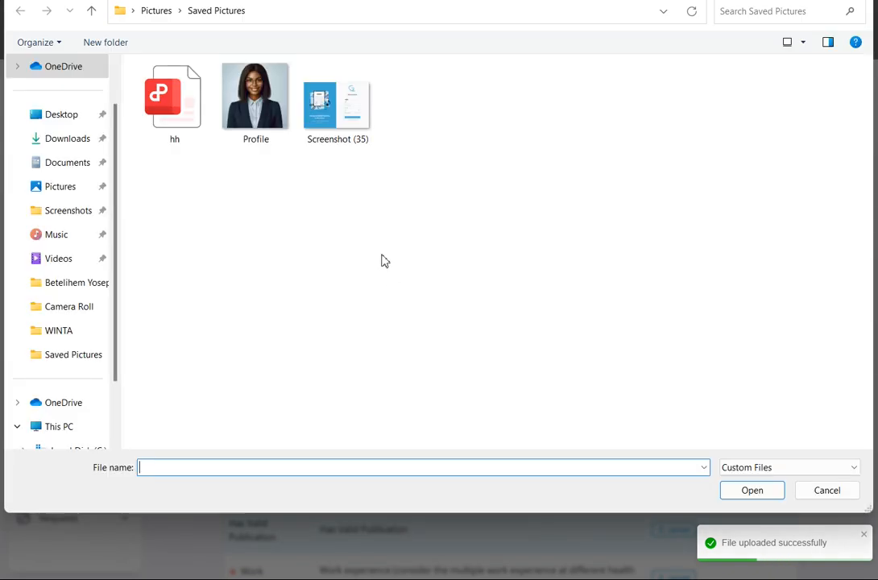
pyautogui.click(337, 121)
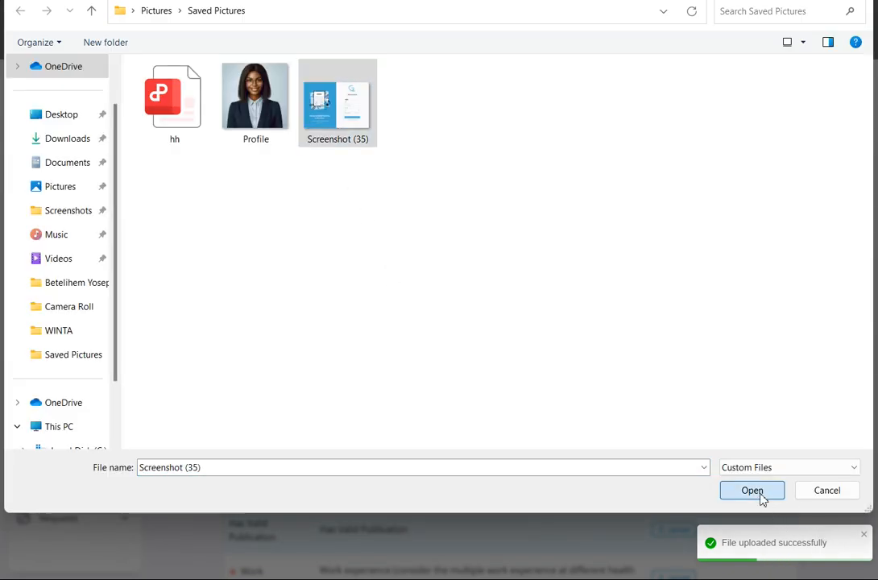
pyautogui.click(752, 491)
pyautogui.click(551, 465)
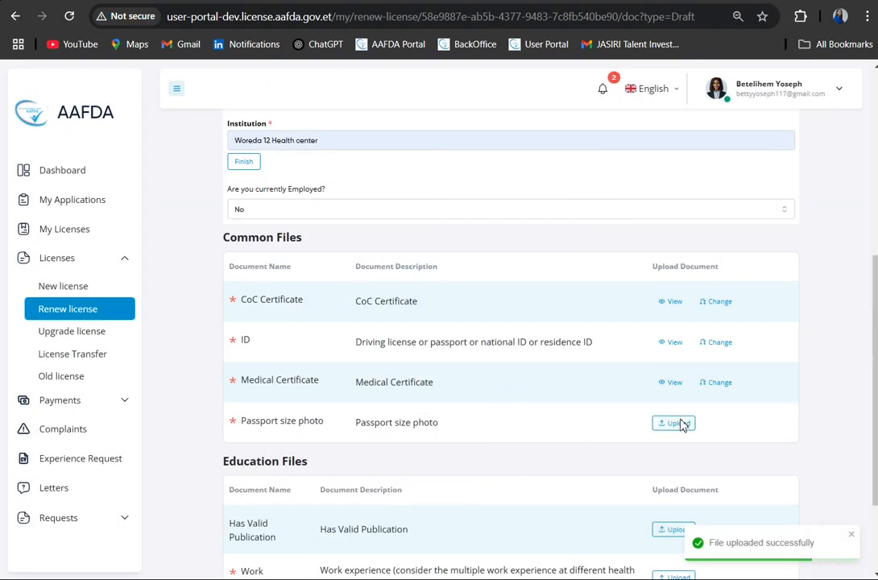
# - Upload the Profile picture as the passport size photo
pyautogui.click(681, 423)
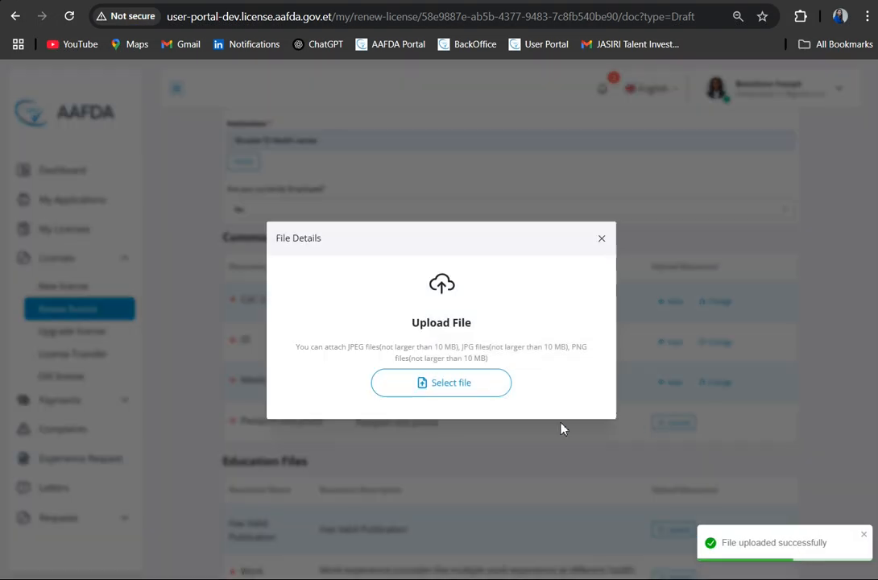
pyautogui.click(478, 383)
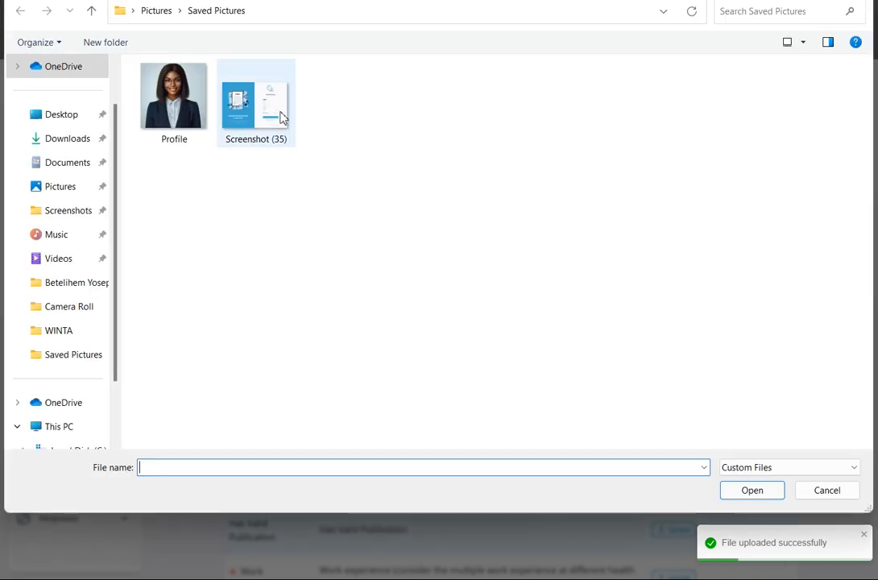
pyautogui.click(174, 101)
pyautogui.click(751, 490)
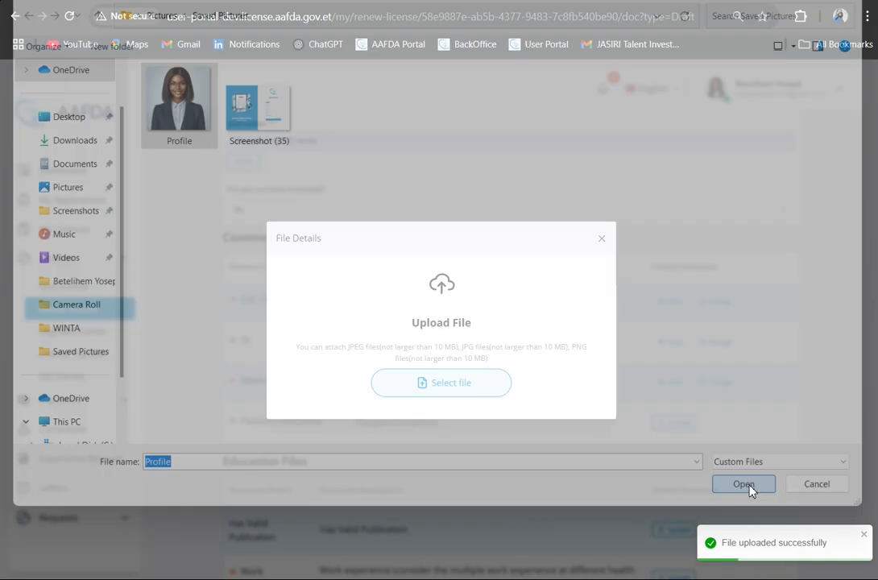
pyautogui.click(540, 428)
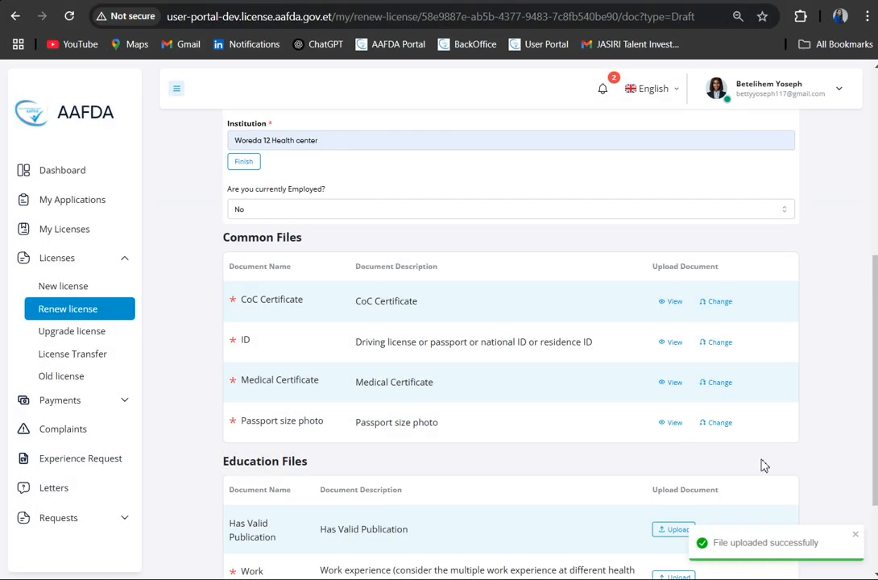
# - Upload the Profile picture for the Has Valid Publication document under Education Files
pyautogui.scroll(-3, 760, 464)
pyautogui.click(675, 400)
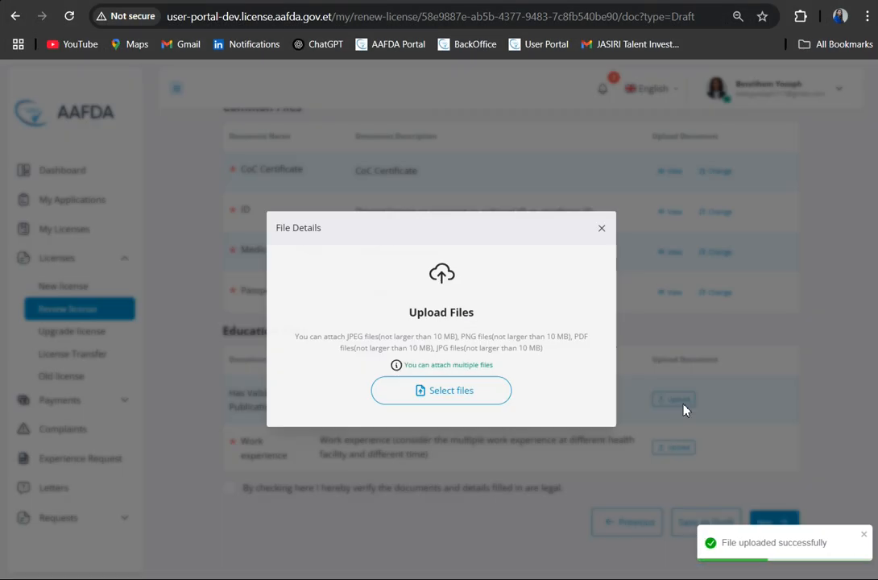
pyautogui.click(441, 394)
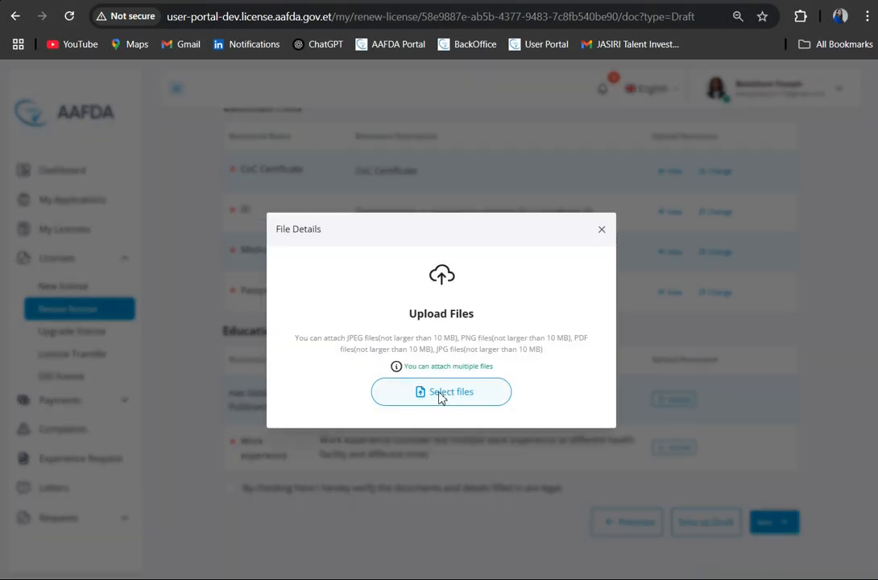
pyautogui.click(248, 121)
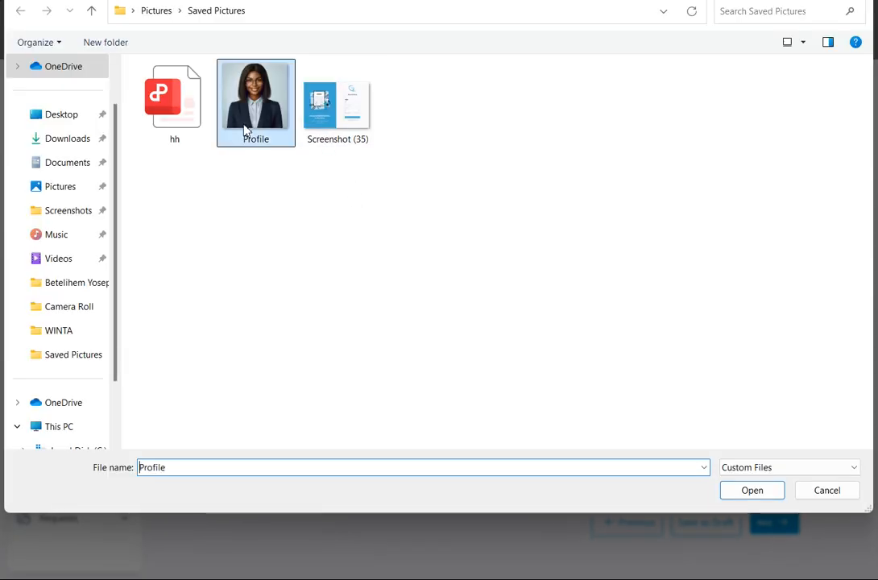
pyautogui.click(757, 494)
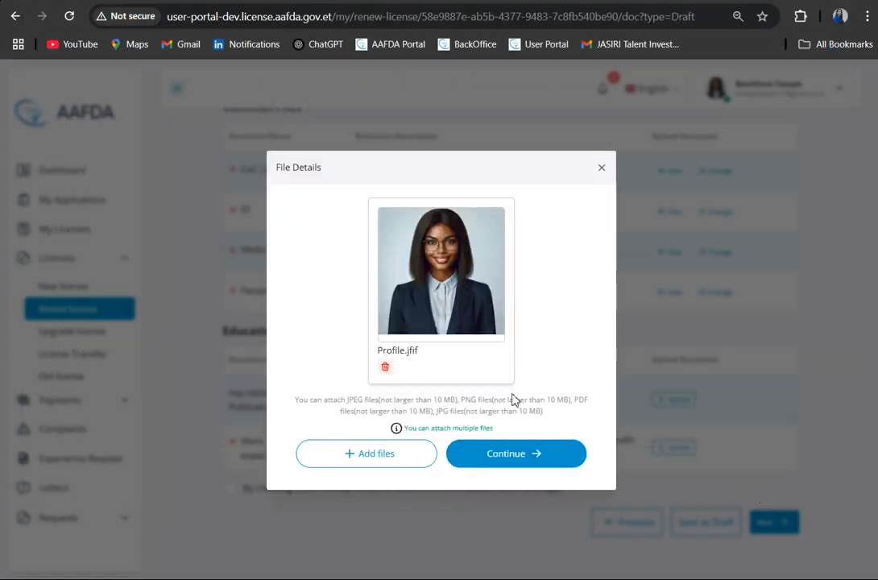
pyautogui.click(513, 456)
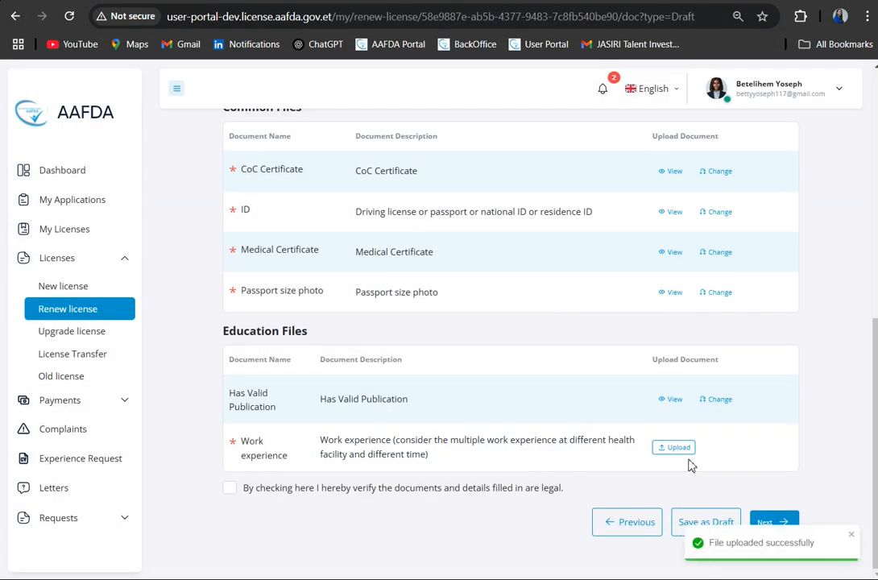
# - Upload the PDF file for the required Work experience document under Education Files
pyautogui.click(677, 447)
pyautogui.click(446, 391)
pyautogui.click(178, 108)
pyautogui.click(749, 491)
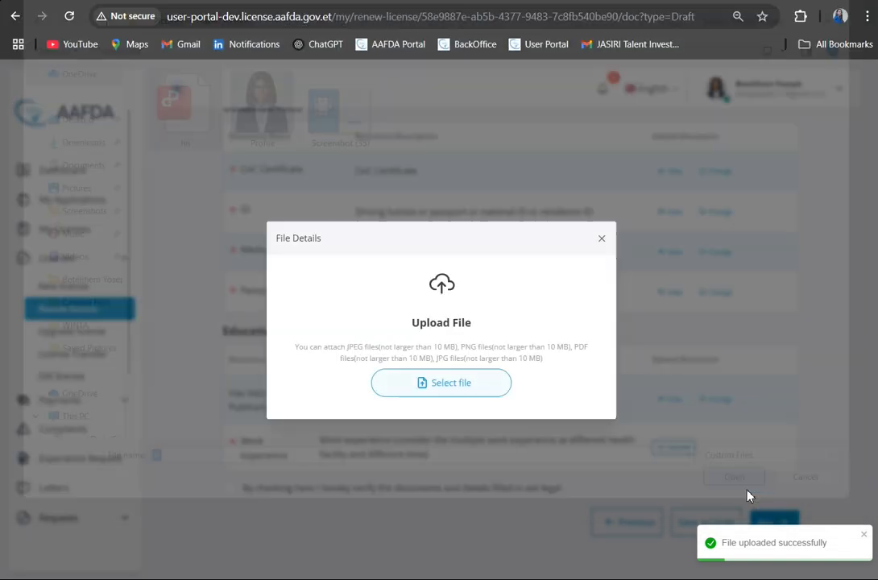
pyautogui.click(554, 425)
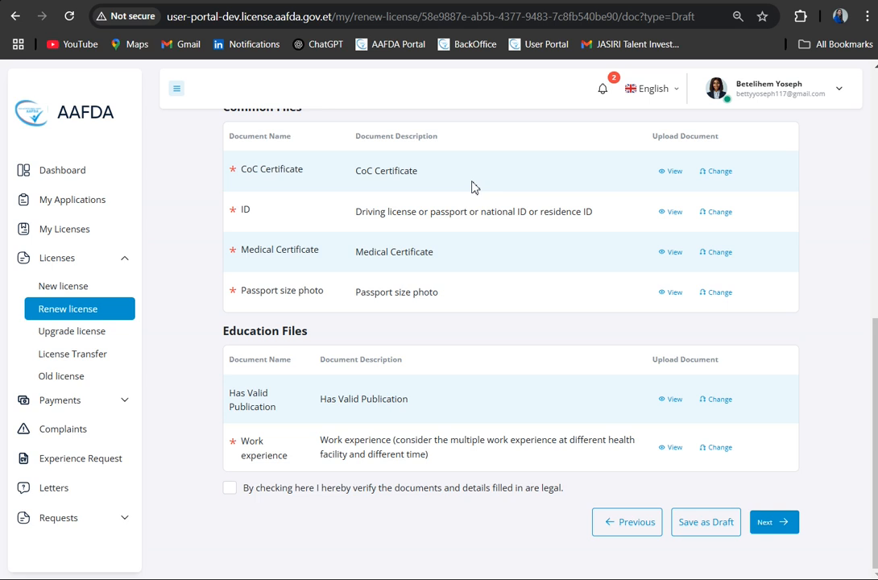
# - Verify that the documents and details are legal, submit the renewal files, and confirm the recorded experience details
pyautogui.click(230, 489)
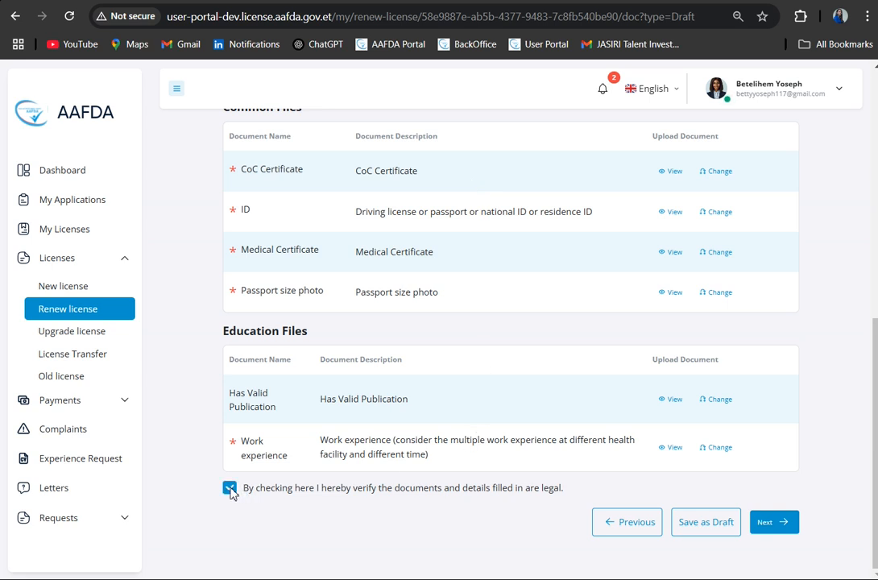
pyautogui.click(772, 522)
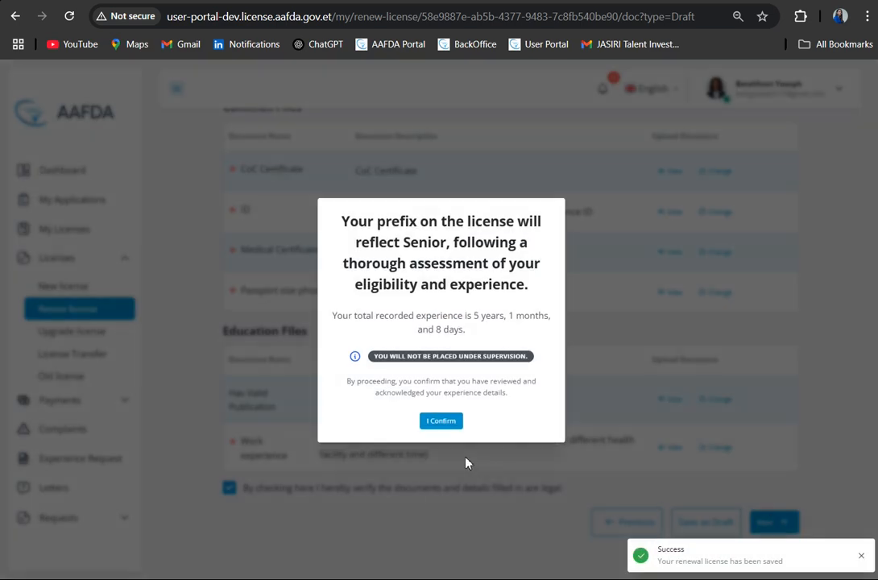
pyautogui.click(439, 426)
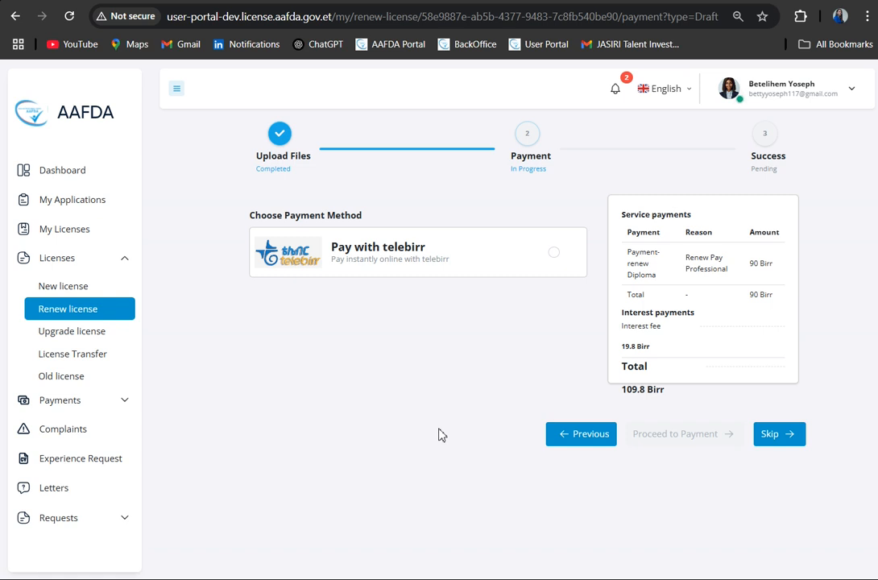
# - Choose telebirr as the payment method for the license renewal and proceed to its payment page
pyautogui.click(554, 257)
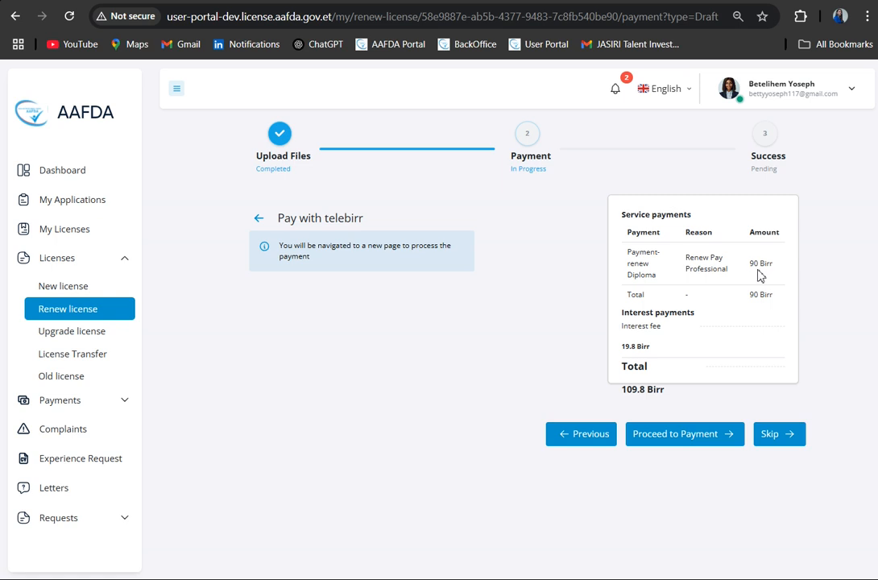
pyautogui.moveTo(753, 269); pyautogui.dragTo(793, 264)
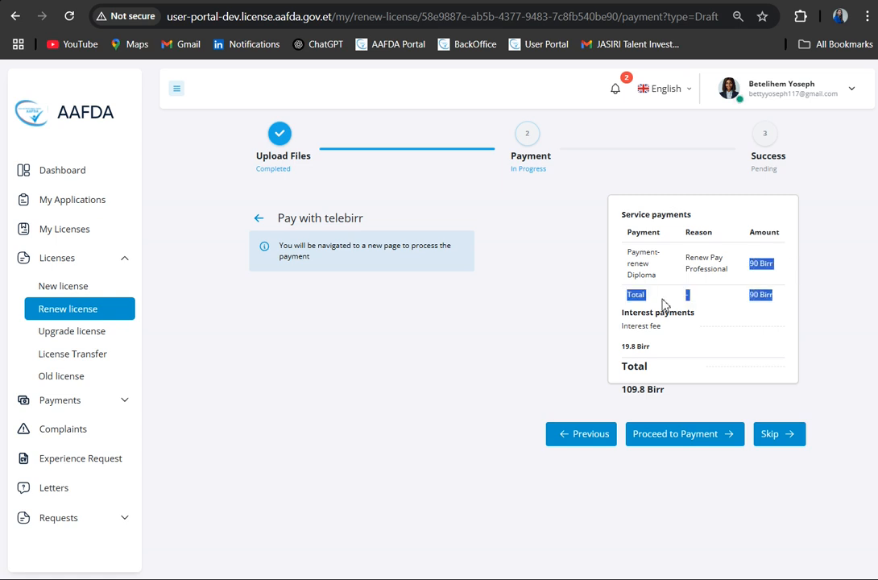
pyautogui.click(494, 307)
pyautogui.click(710, 437)
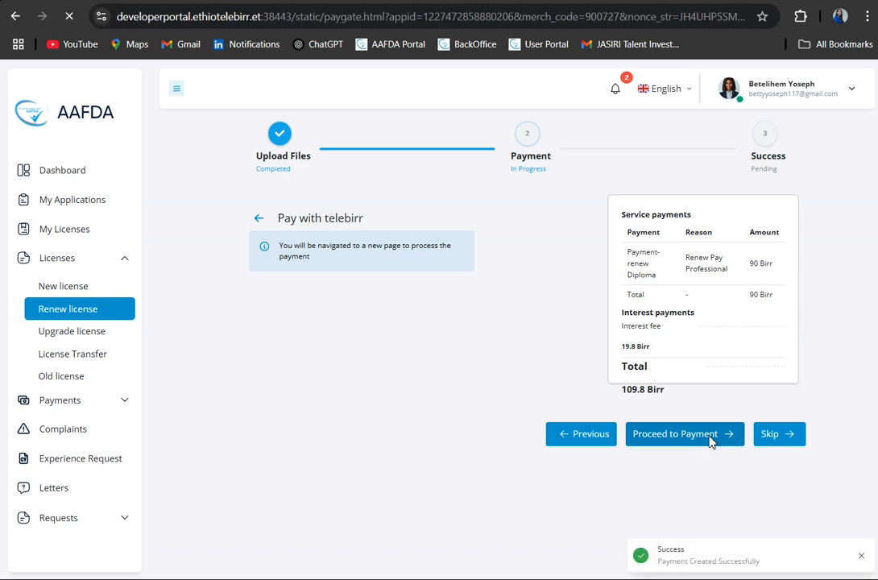
# - Fill in the MSISDN phone number and SMS verification code for the account login payment, and switch to the QR Scan payment option
pyautogui.scroll(-3, 480, 435)
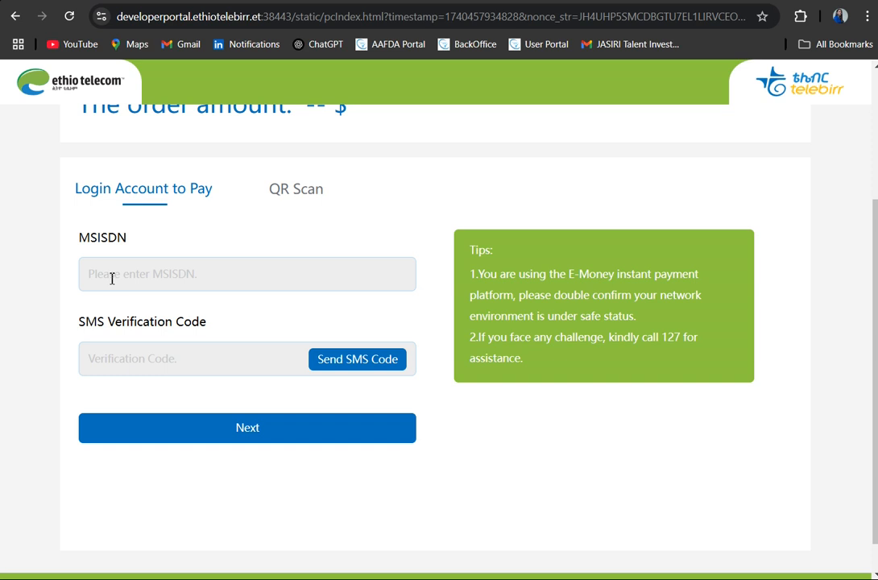
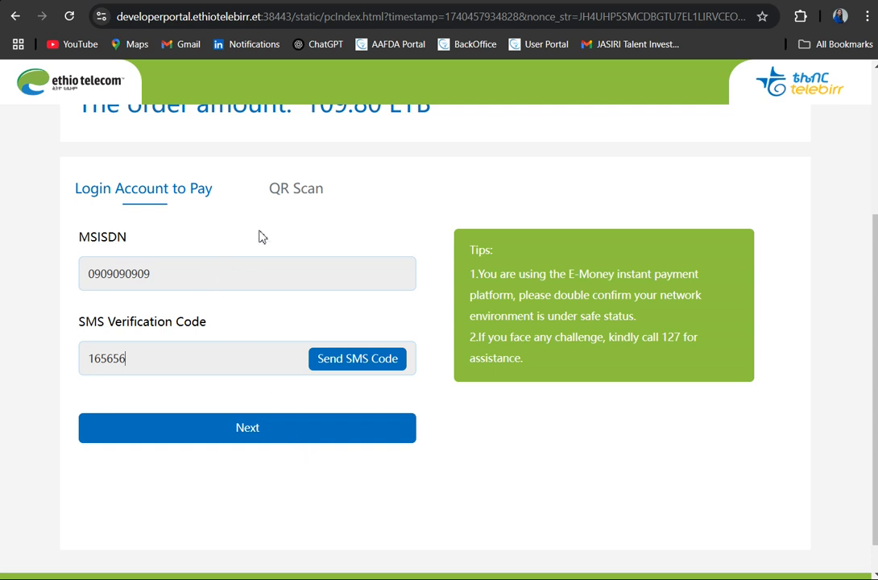
pyautogui.click(297, 193)
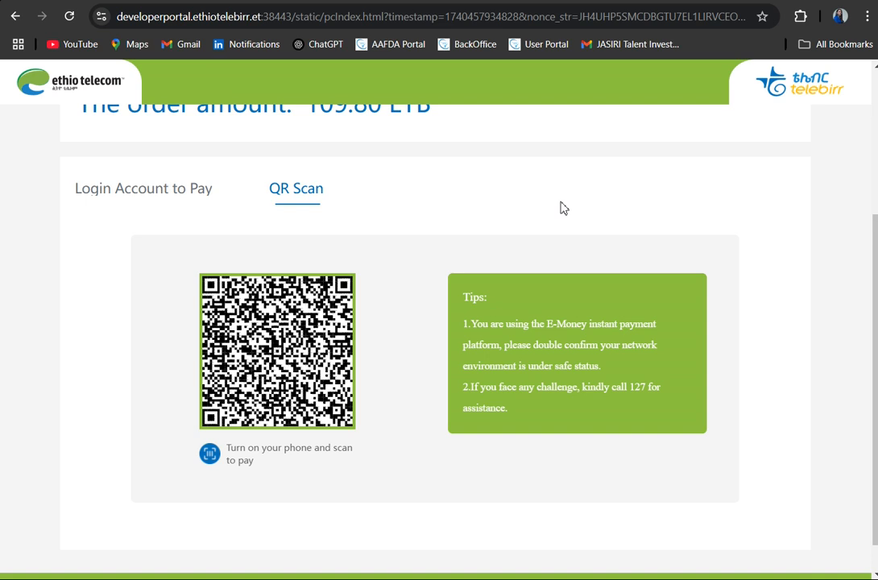
# - Return to the merchant after the telebirr QR payment, then view the renewal payment receipt and close it
pyautogui.scroll(-1, 499, 251)
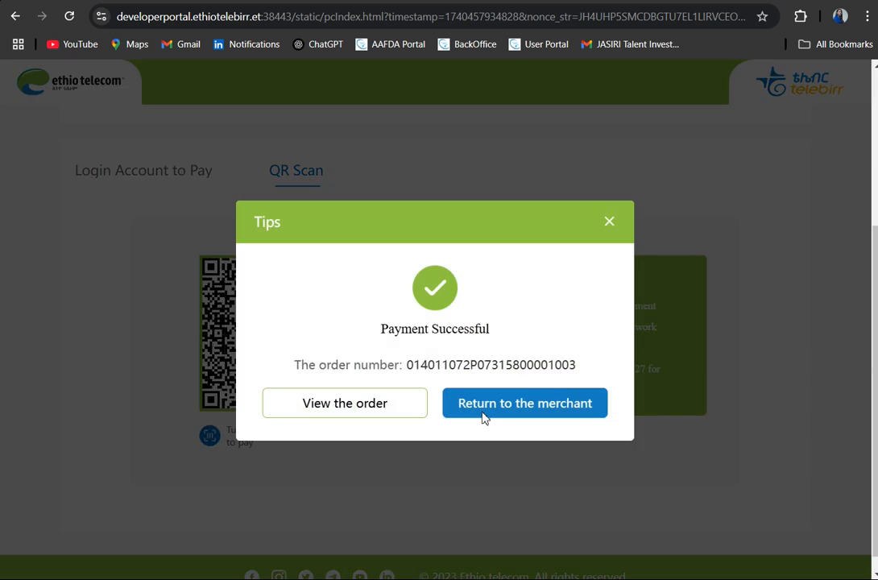
pyautogui.click(550, 413)
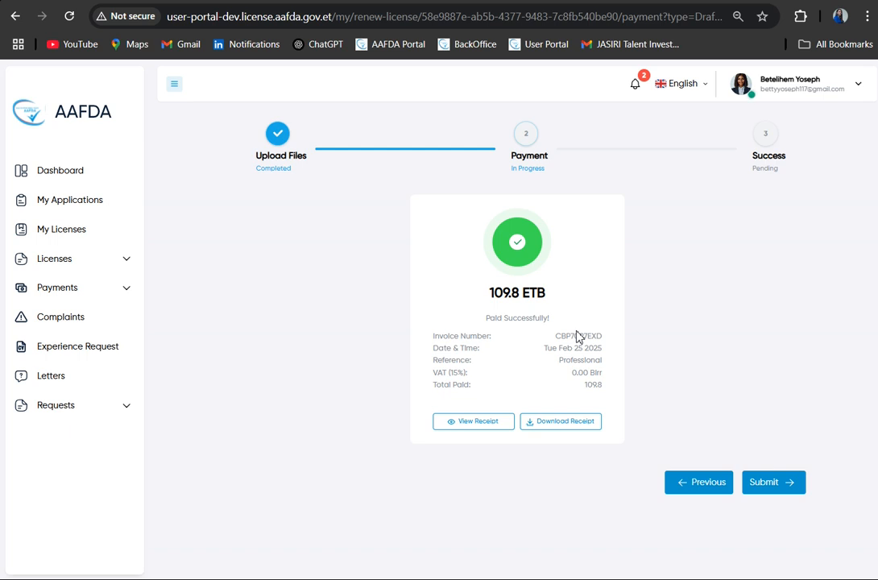
pyautogui.click(481, 425)
pyautogui.scroll(-3, 502, 433)
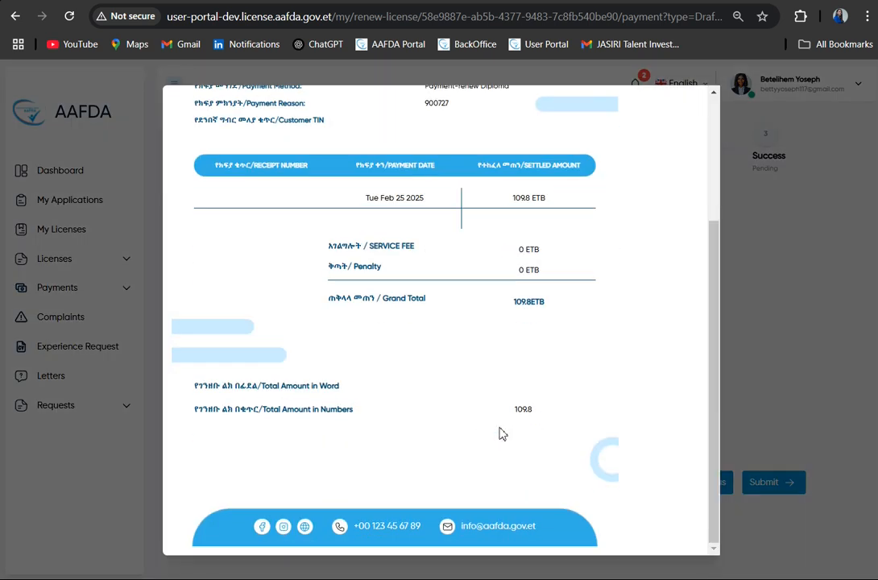
pyautogui.click(786, 415)
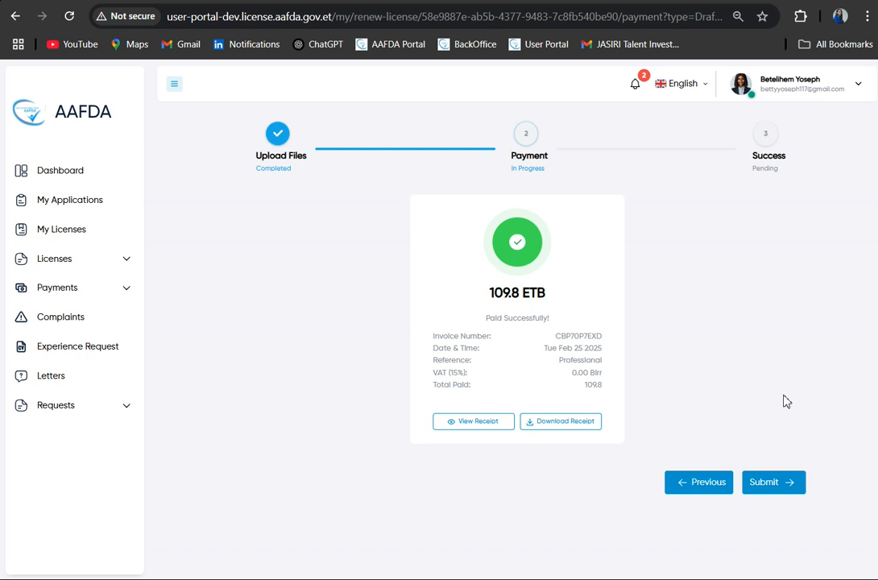
# - Submit the paid license renewal application and highlight its tracking number on the success page
pyautogui.click(773, 483)
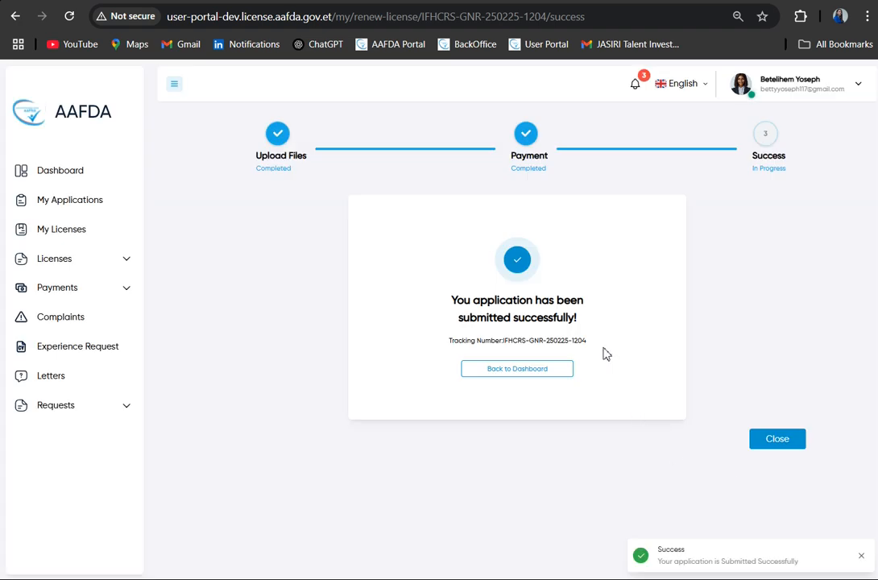
pyautogui.moveTo(504, 345); pyautogui.dragTo(593, 347)
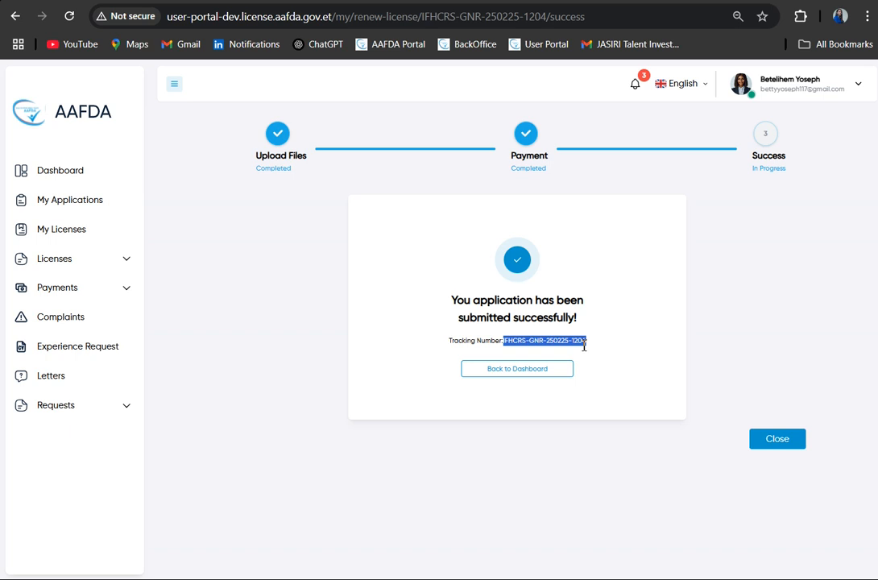
pyautogui.click(295, 338)
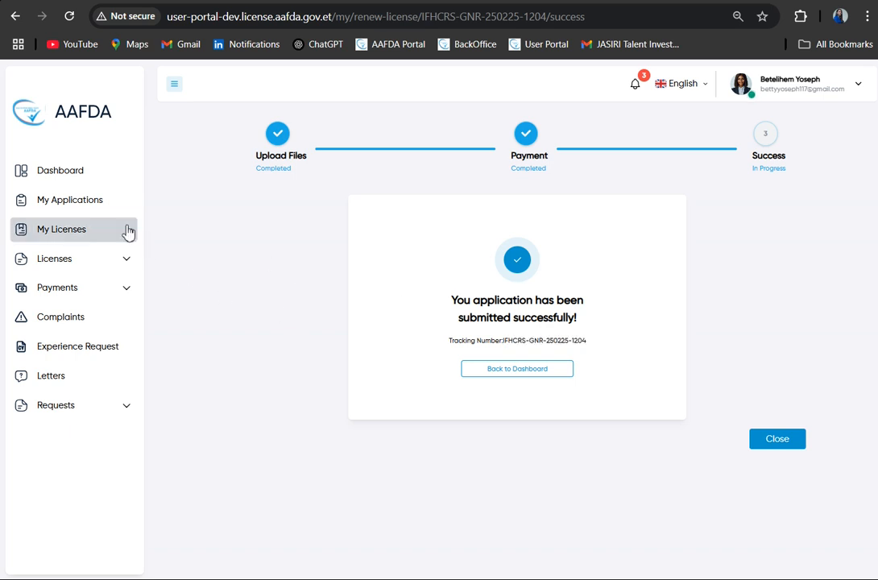
# - Open My Applications, check the status of the Level 4 Nurse renewal, and look through the other applications
pyautogui.click(86, 205)
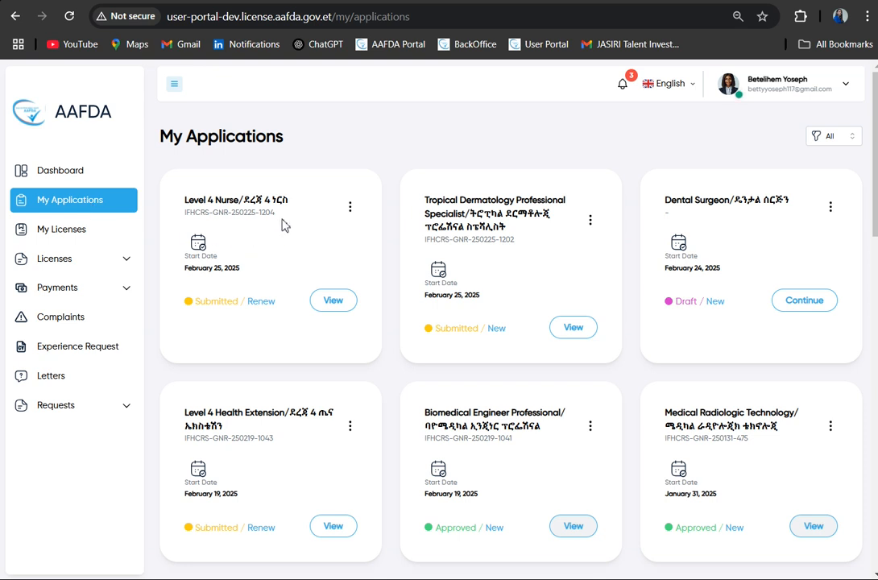
pyautogui.moveTo(288, 308); pyautogui.dragTo(188, 309)
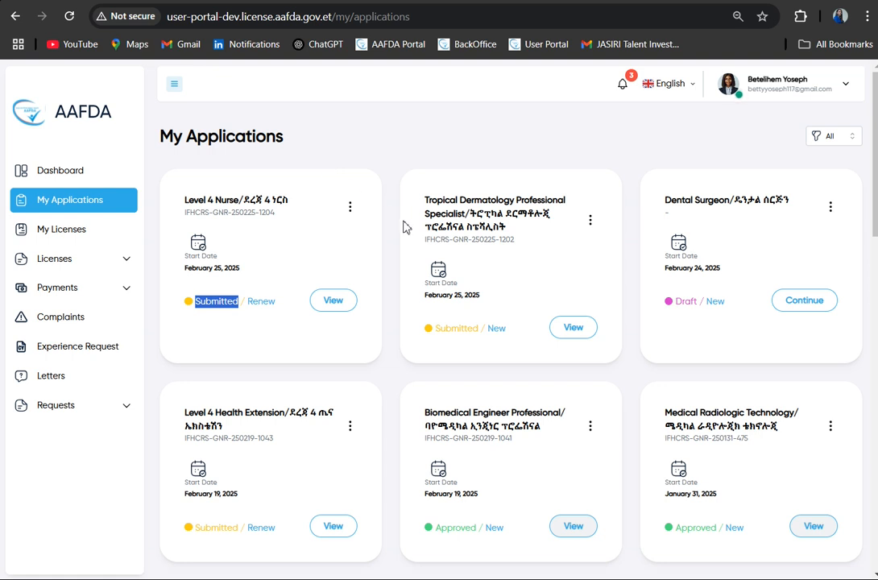
pyautogui.click(292, 291)
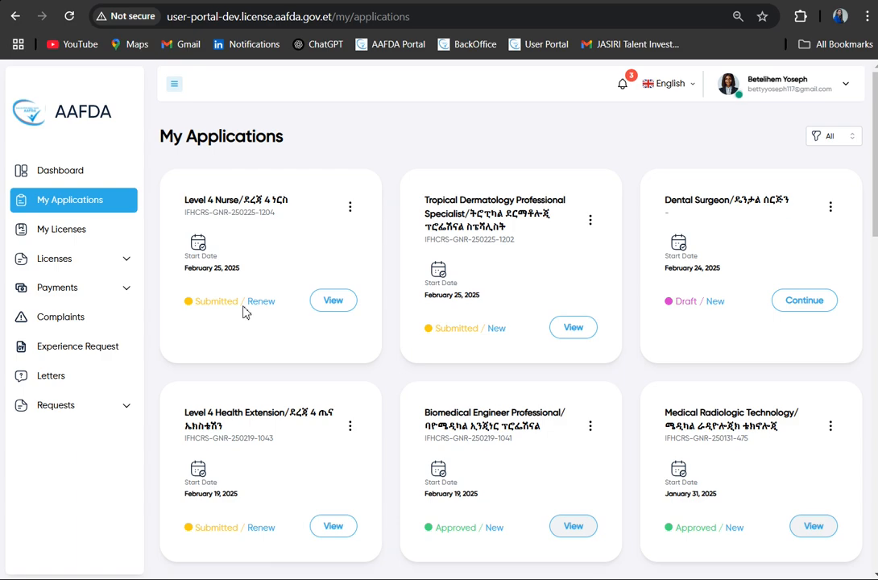
pyautogui.scroll(-10, 245, 313)
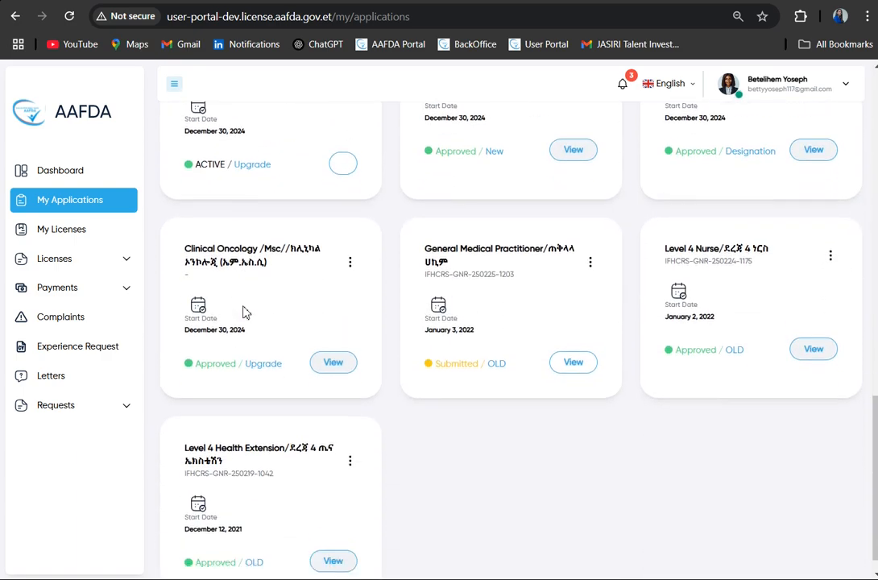
pyautogui.scroll(8, 246, 313)
pyautogui.scroll(2, 260, 164)
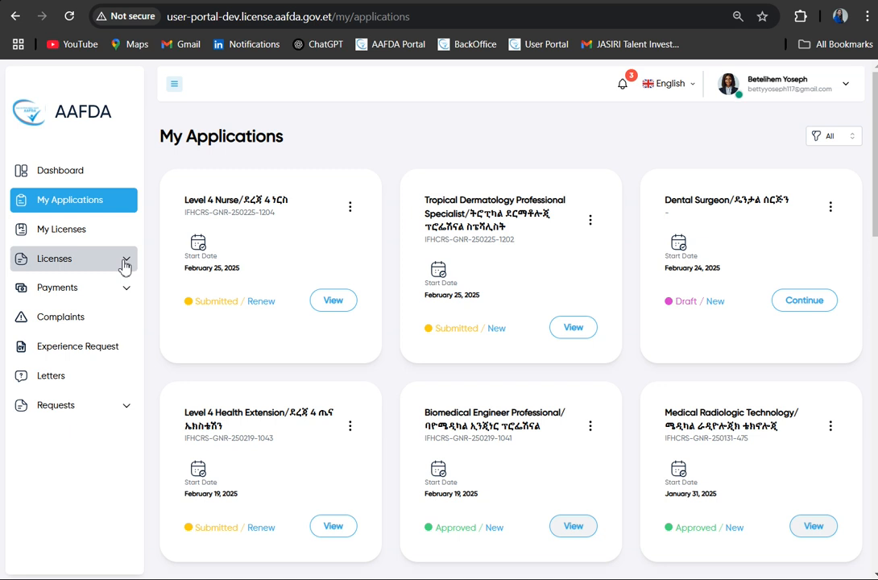
# - Open My Licenses and view the Level 4 Forensic/Mortuary Technician license as a PDF
pyautogui.click(71, 236)
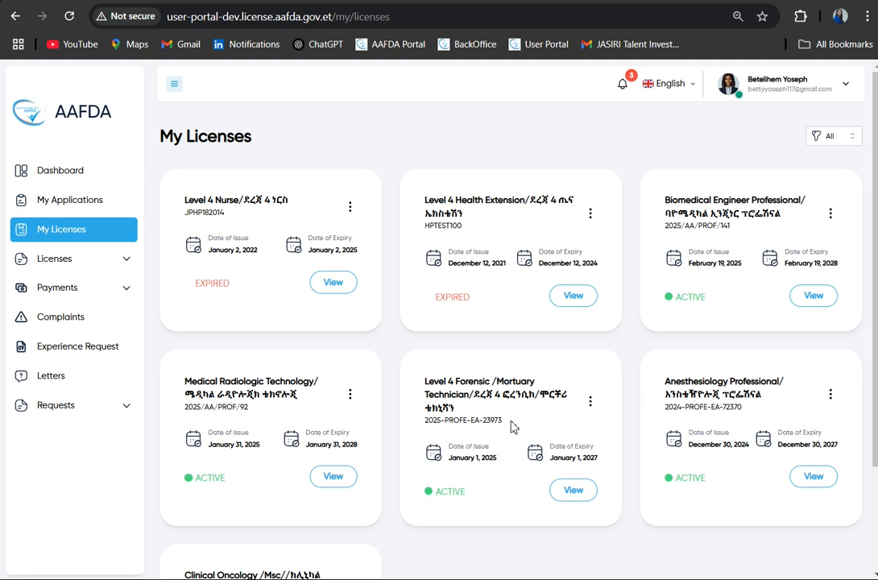
pyautogui.scroll(-3, 513, 427)
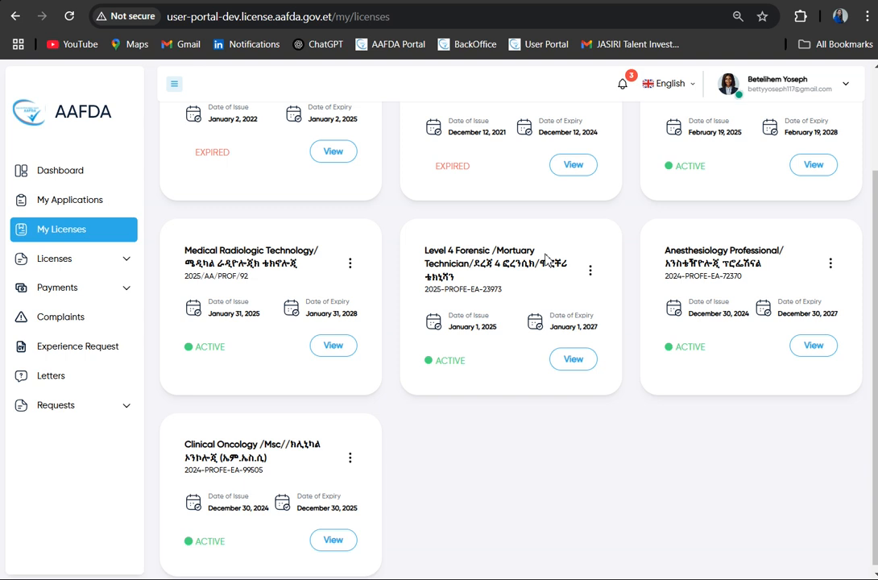
pyautogui.click(589, 272)
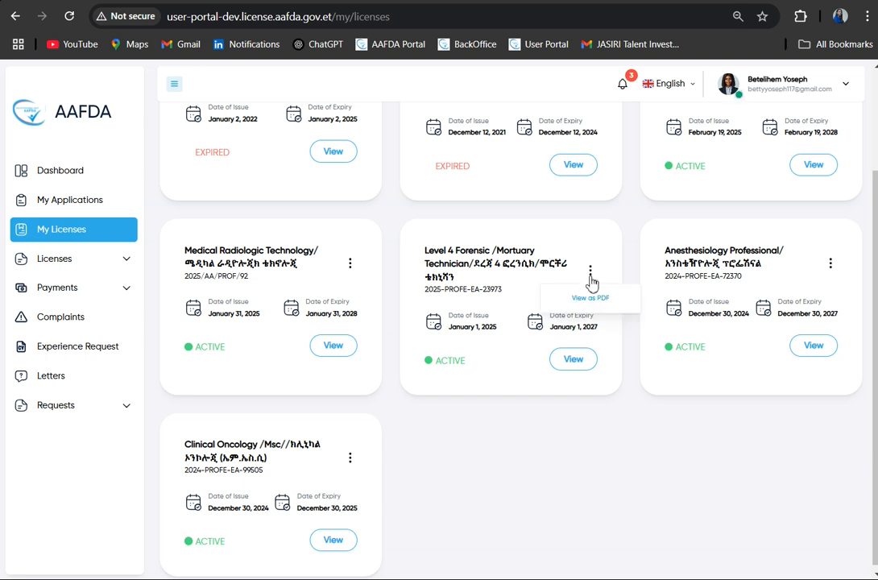
pyautogui.click(588, 298)
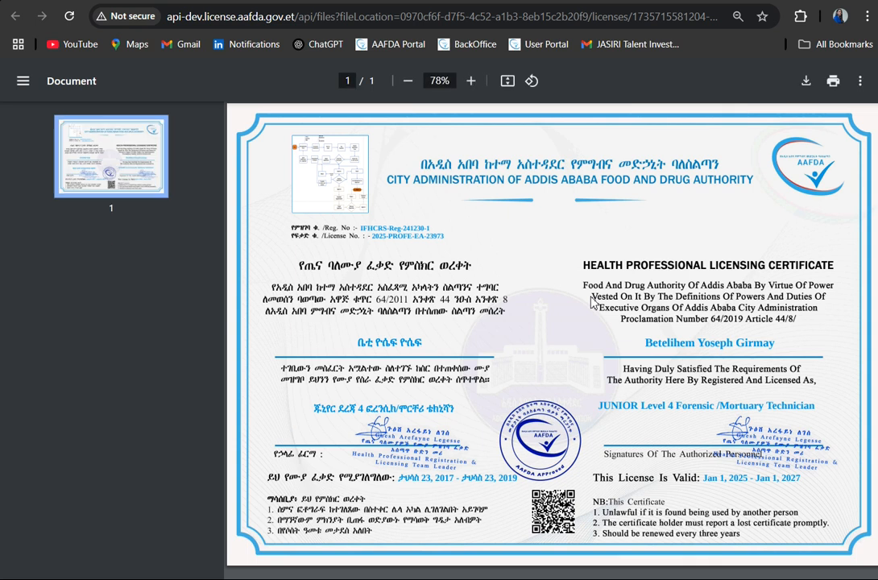